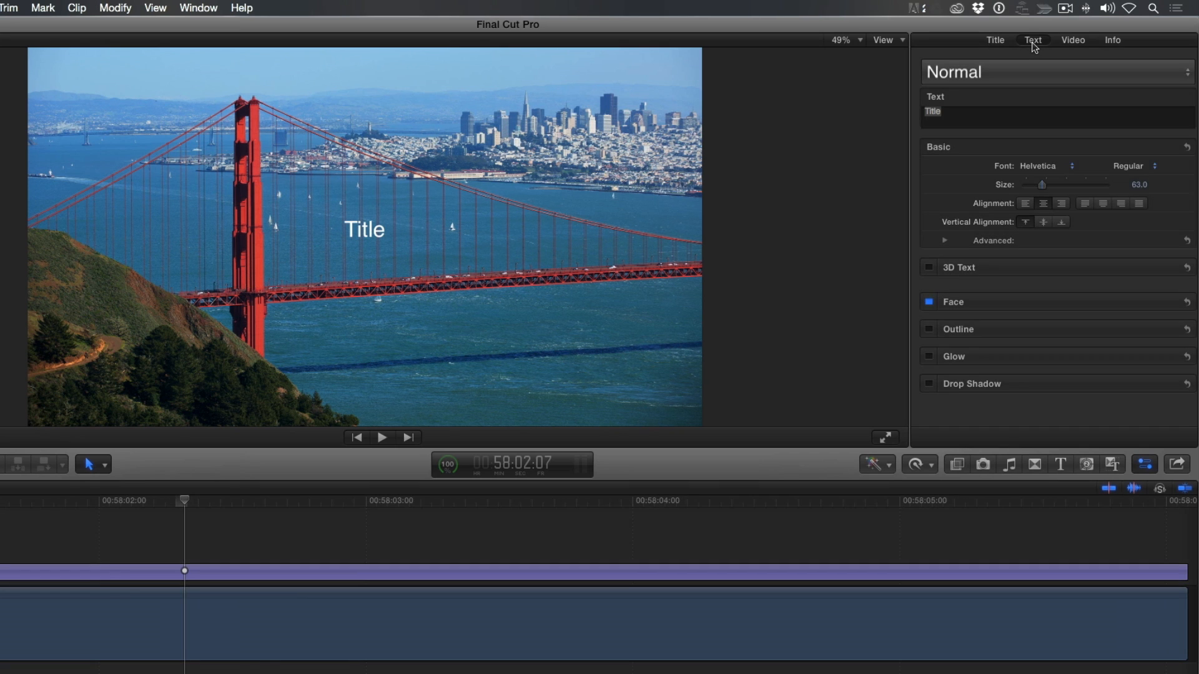
# Replace the placeholder title text with "San Francisco"
pyautogui.click(962, 111)
pyautogui.press('super+a')
pyautogui.write('San Francisco')
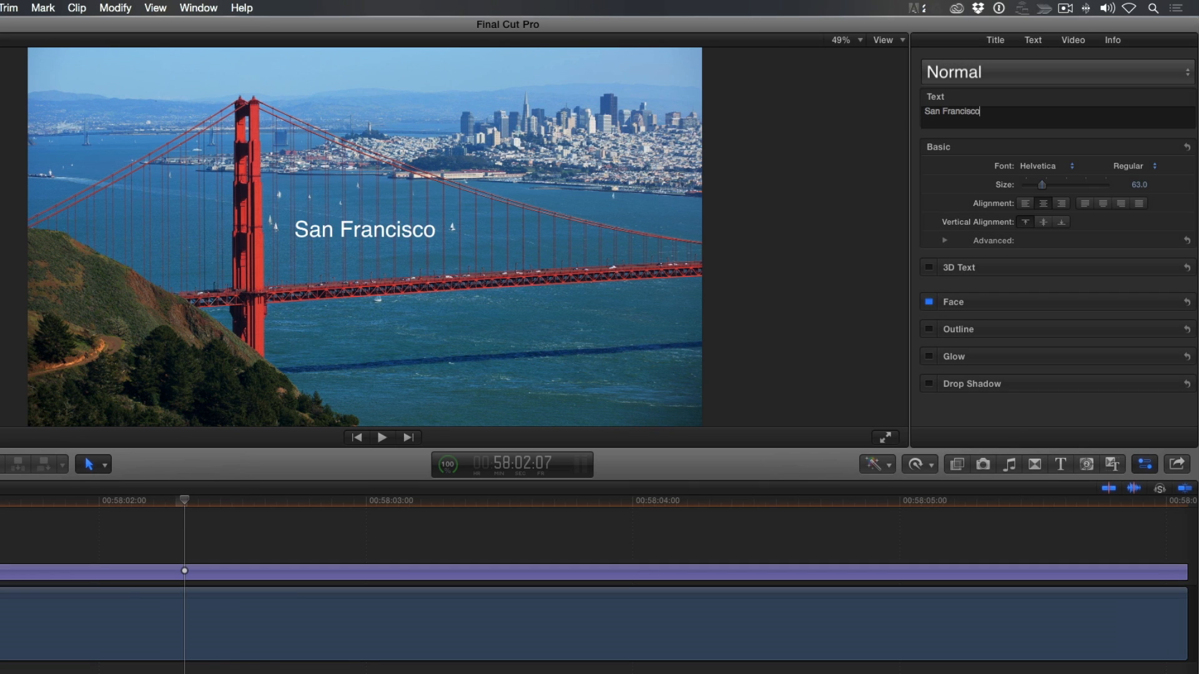
# Change the title's font to Goudy Old Style and set its size to 200
pyautogui.click(1040, 166)
pyautogui.scroll(5, 1040, 166)
pyautogui.scroll(2, 1040, 166)
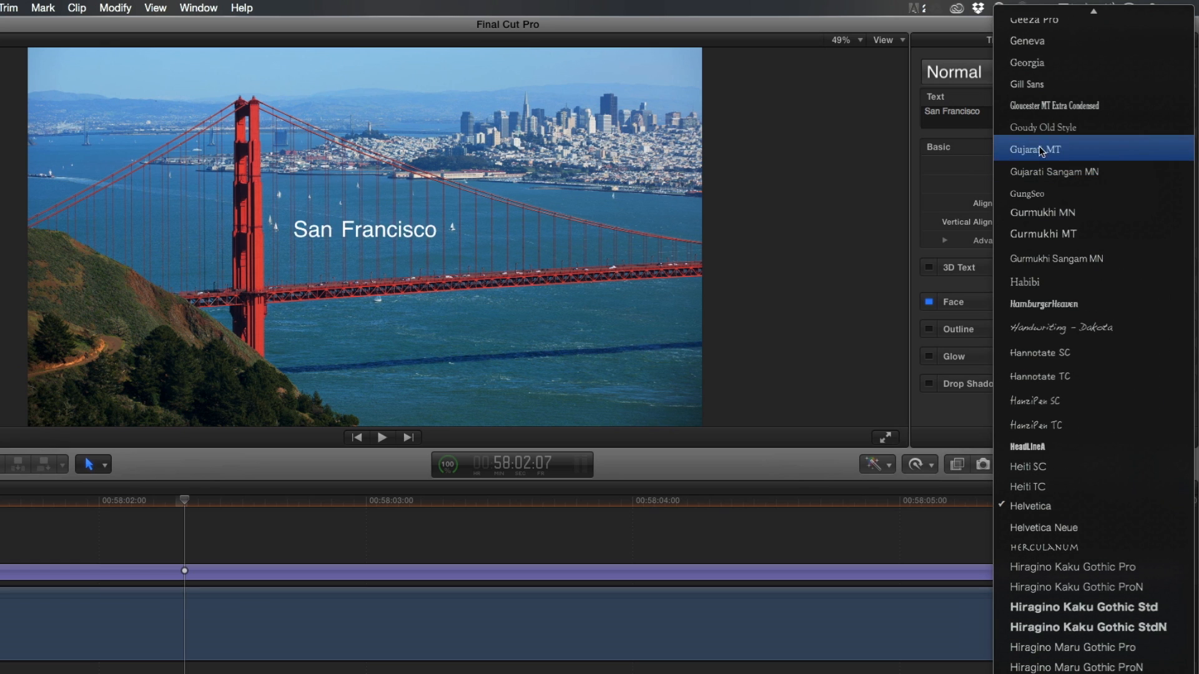
pyautogui.click(1043, 133)
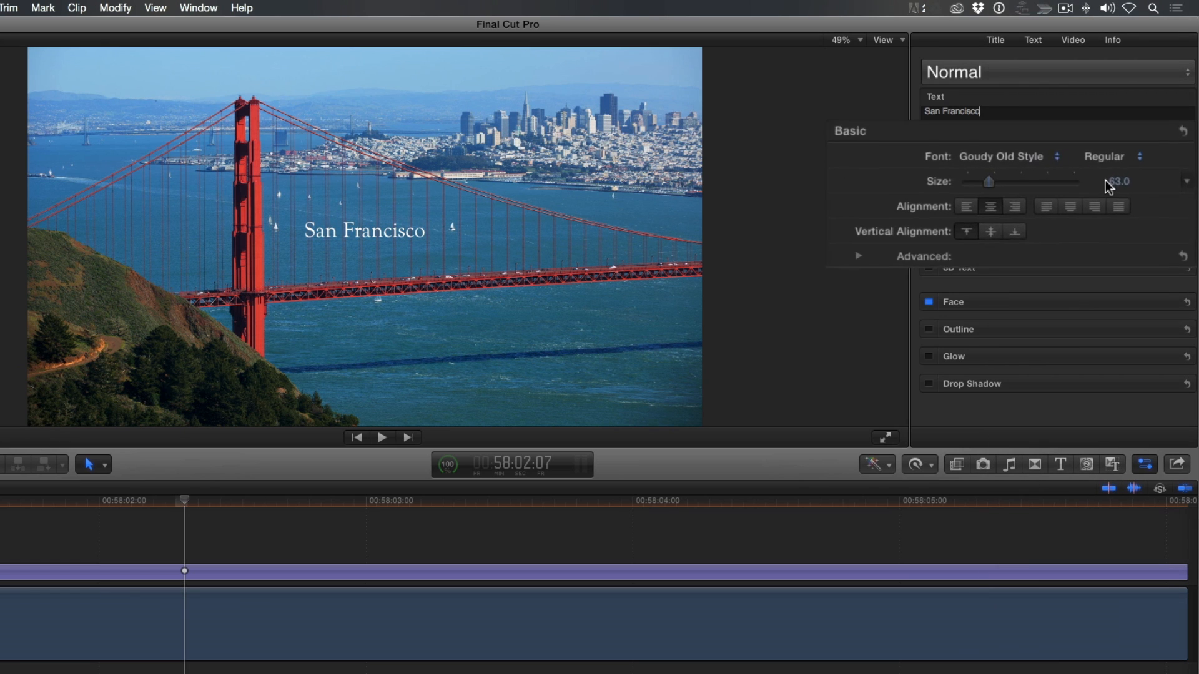
pyautogui.write('200')
pyautogui.press('Return')
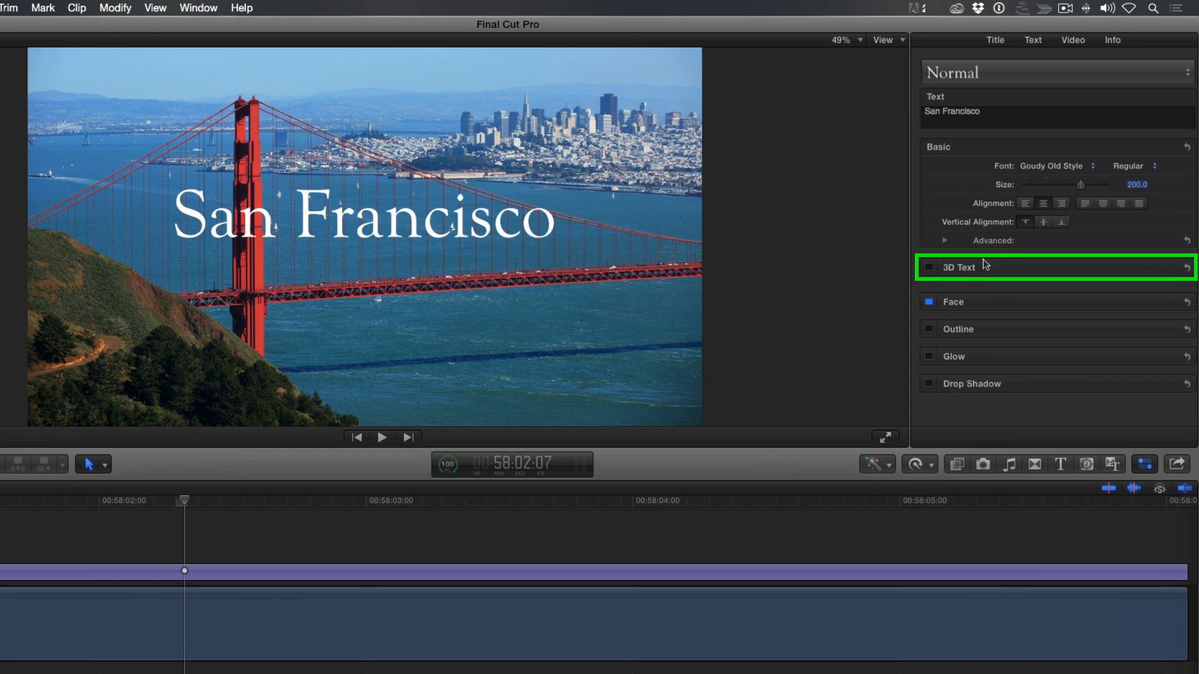
# Turn on 3D Text for the title, rotate it in perspective and position it over the water below the bridge deck
pyautogui.click(930, 268)
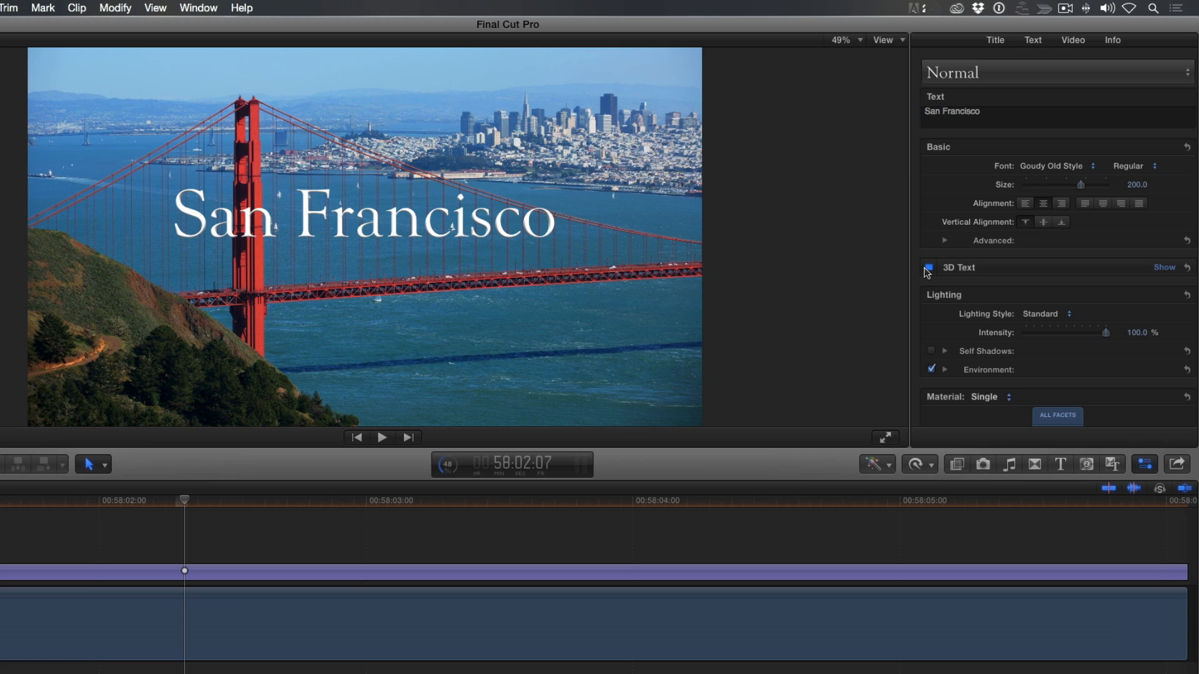
pyautogui.click(460, 235)
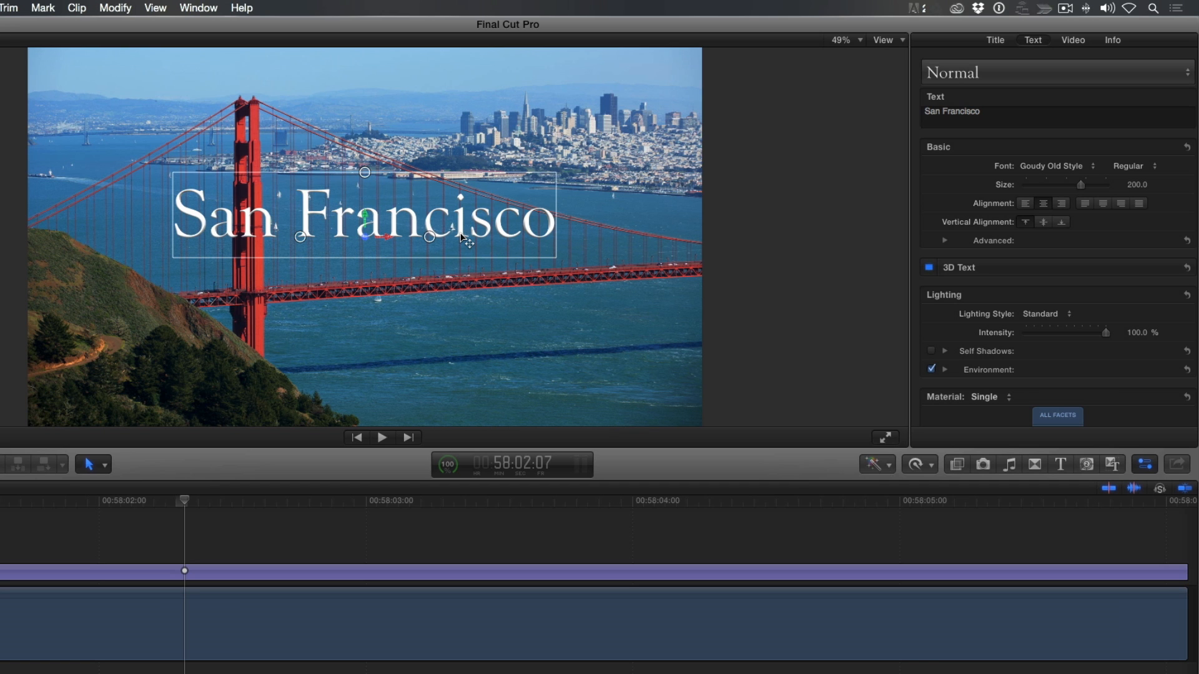
pyautogui.moveTo(322, 243); pyautogui.dragTo(306, 243)
pyautogui.moveTo(365, 175); pyautogui.dragTo(423, 368)
pyautogui.moveTo(482, 339); pyautogui.dragTo(547, 356)
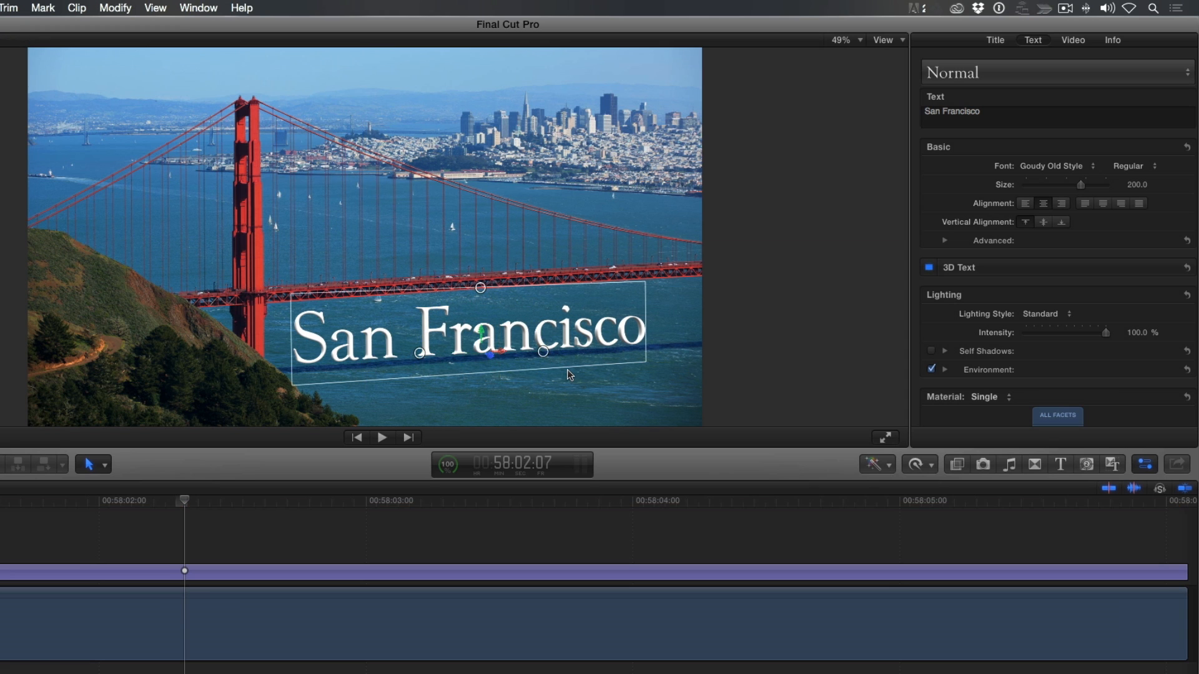
pyautogui.moveTo(489, 353); pyautogui.dragTo(514, 368)
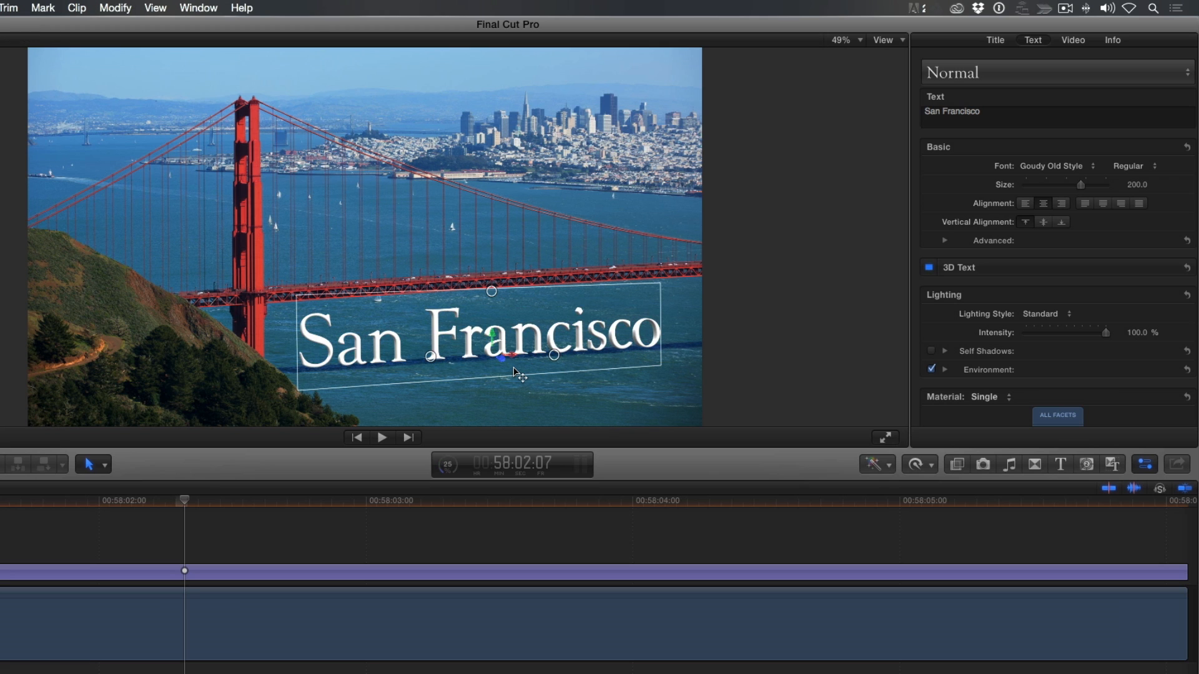
# Apply the Brushed Metal material from the Metal category to all facets of the title
pyautogui.scroll(-4, 1020, 294)
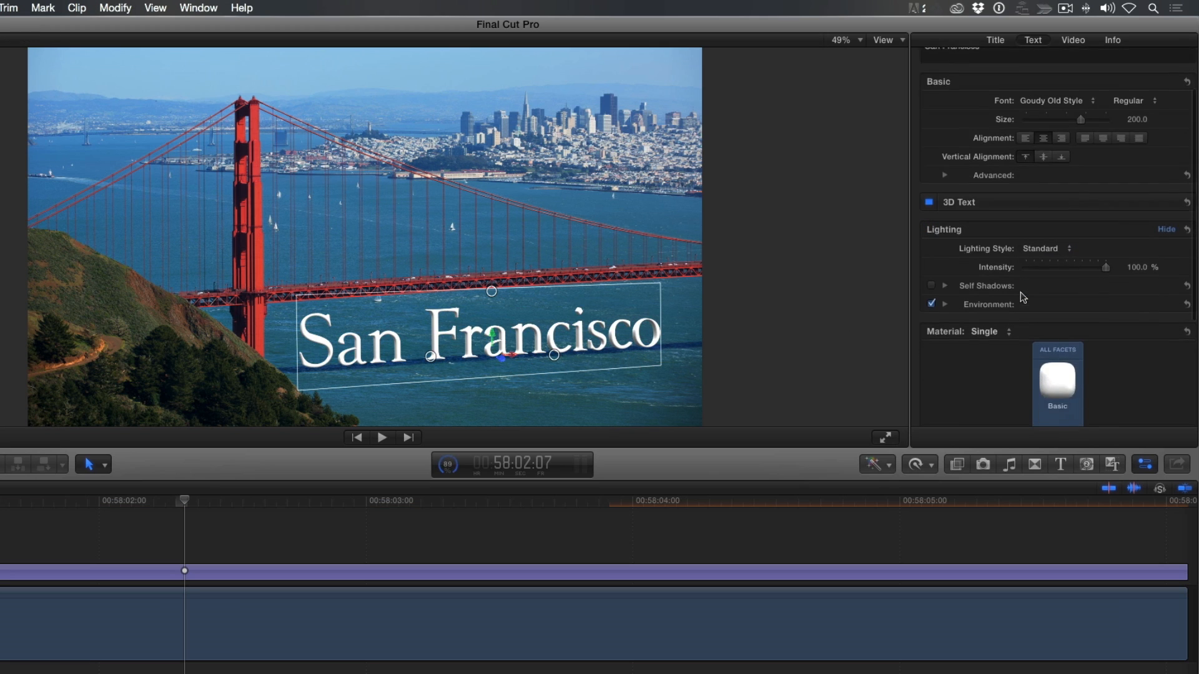
pyautogui.scroll(-1, 1020, 291)
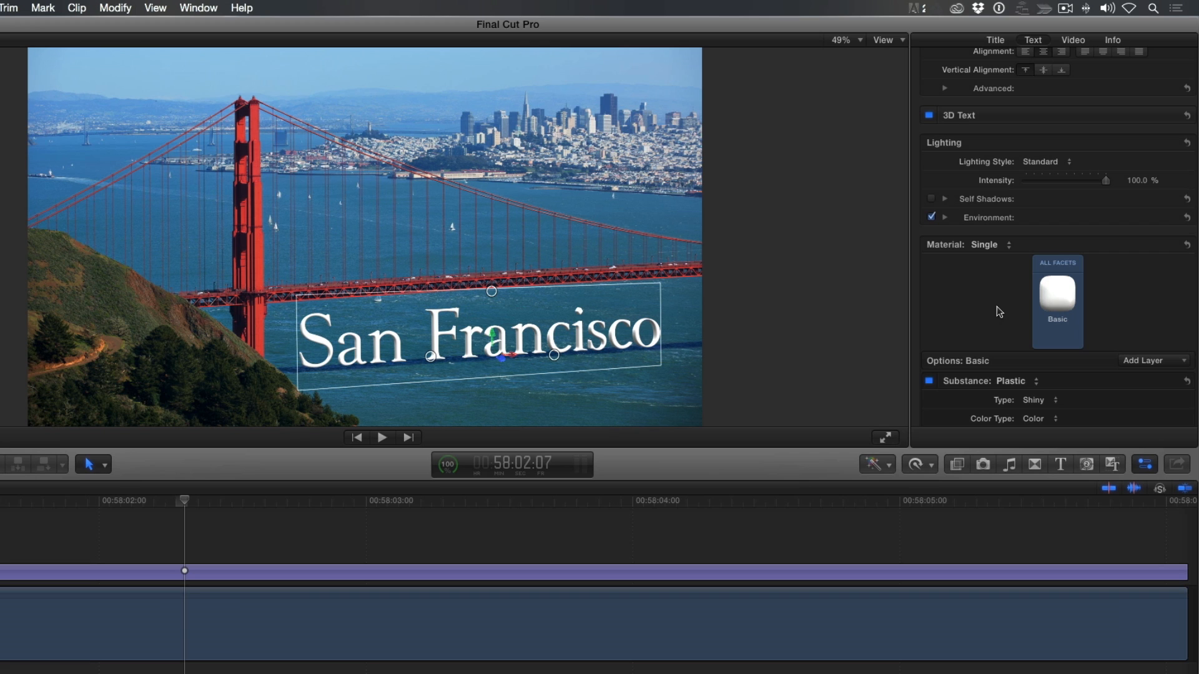
pyautogui.click(1059, 298)
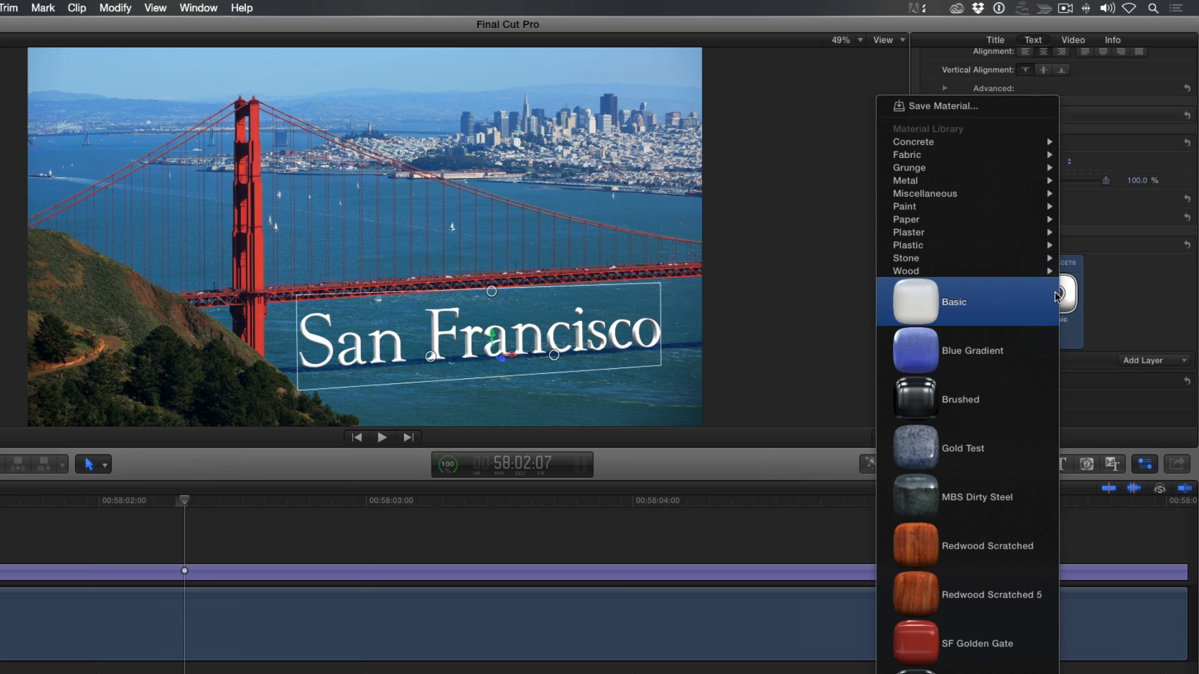
pyautogui.moveTo(991, 181)
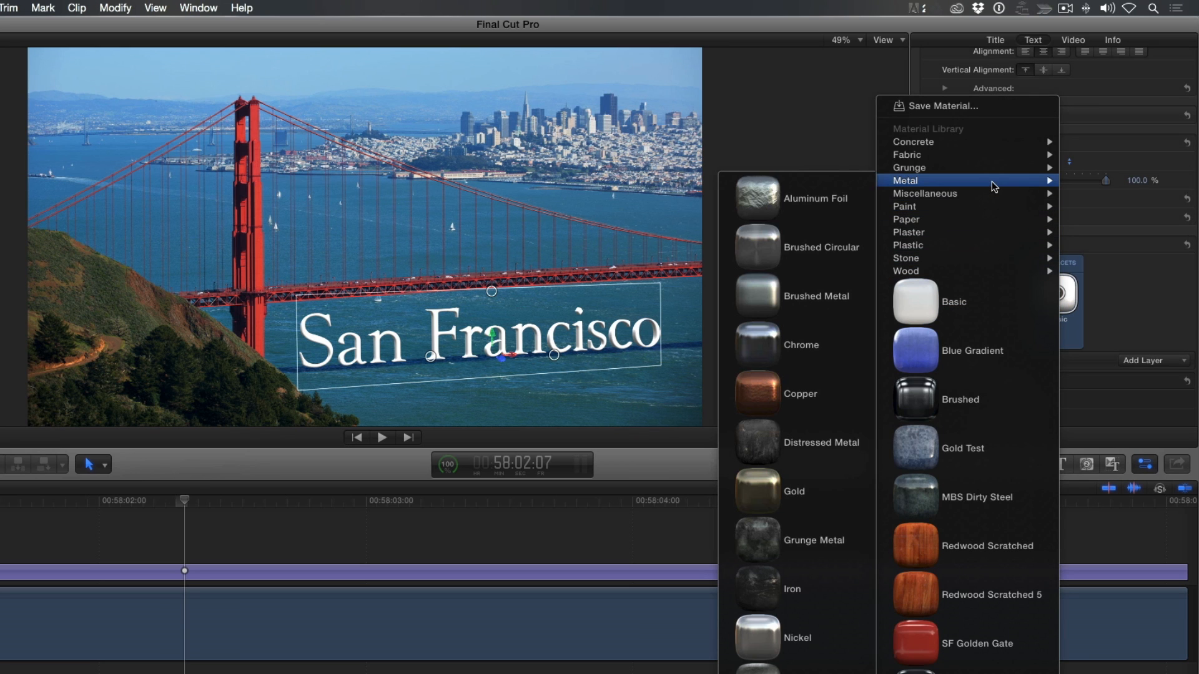
pyautogui.click(815, 296)
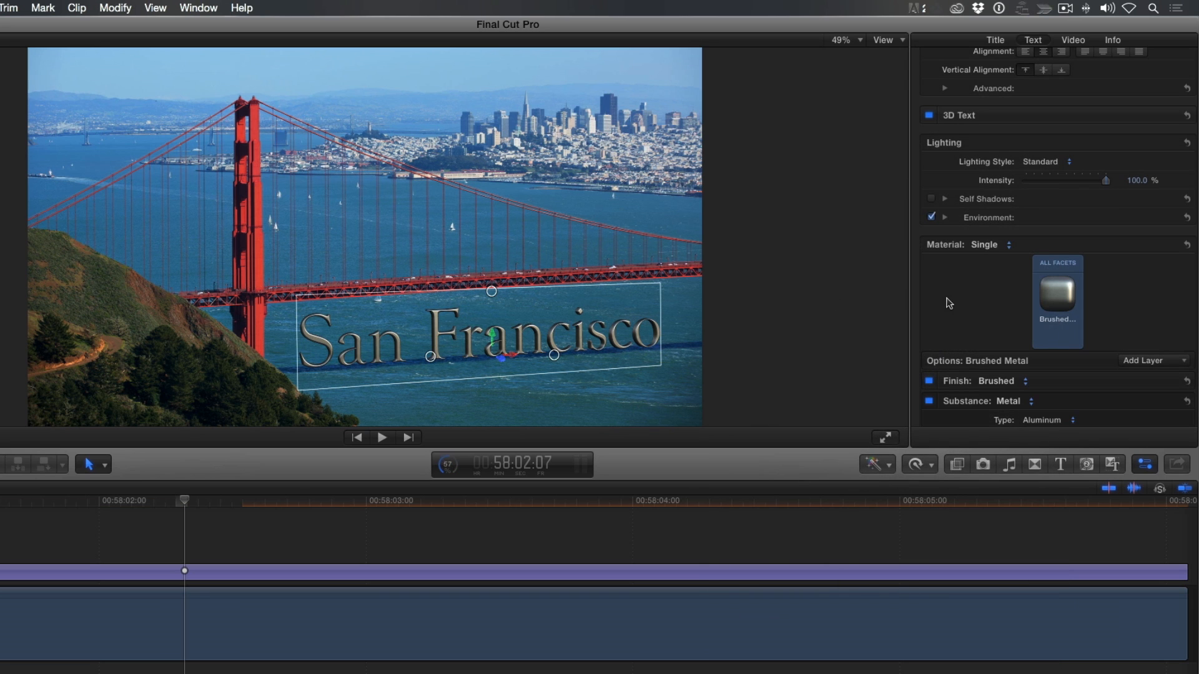
# Enlarge the viewer to 75% around the lettering and change the Brushed Metal material's finish to Enamel
pyautogui.scroll(-3, 948, 305)
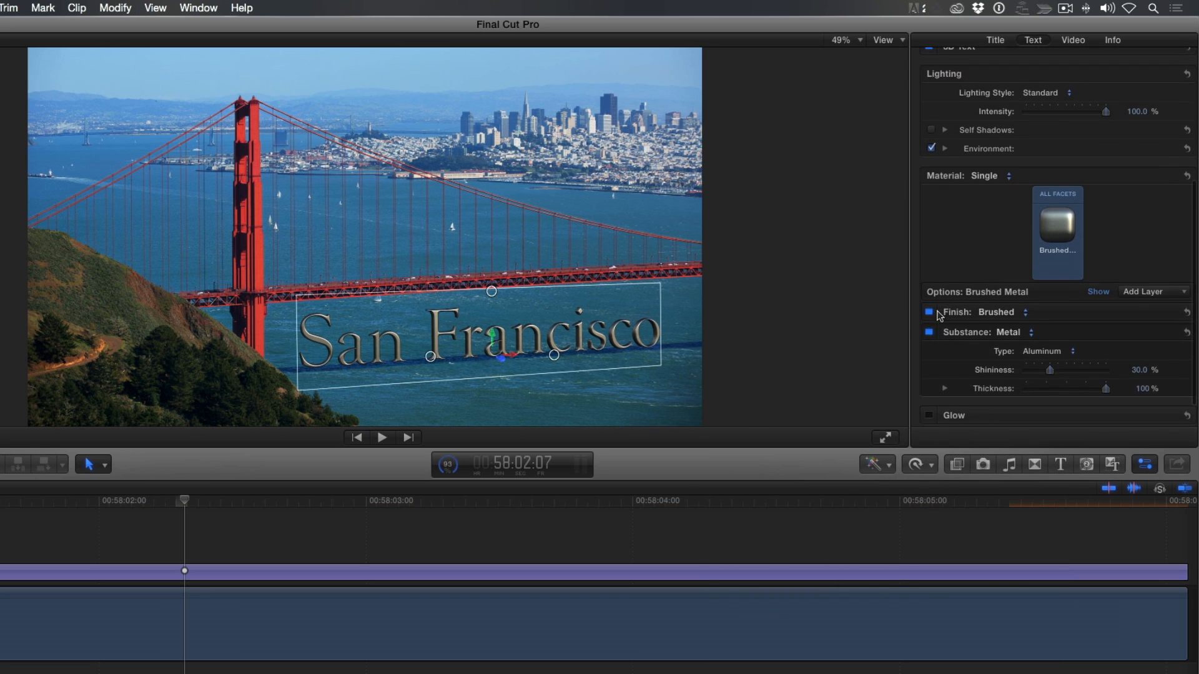
pyautogui.scroll(-1, 939, 316)
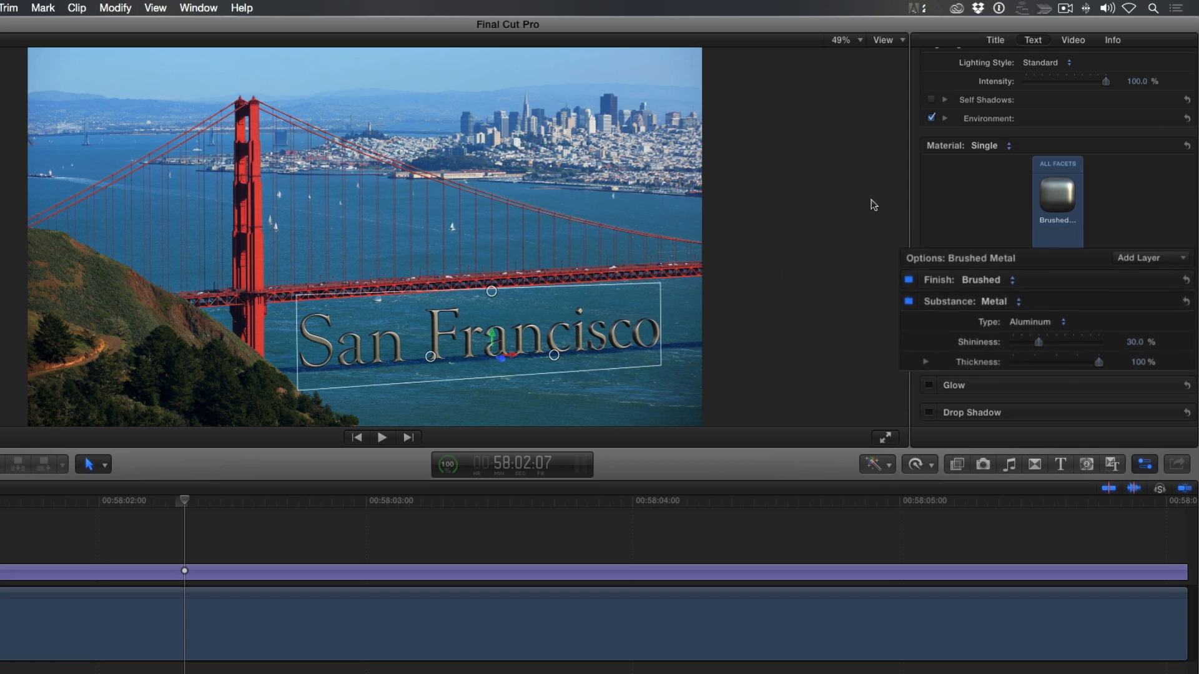
pyautogui.click(862, 41)
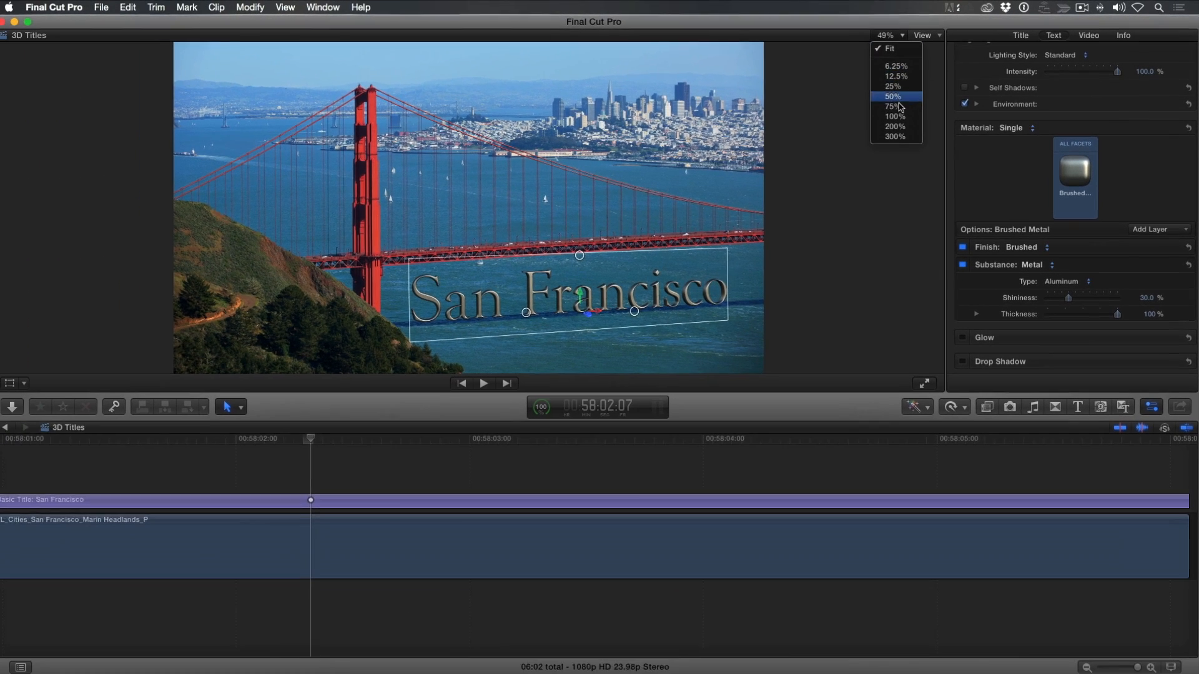
pyautogui.click(893, 106)
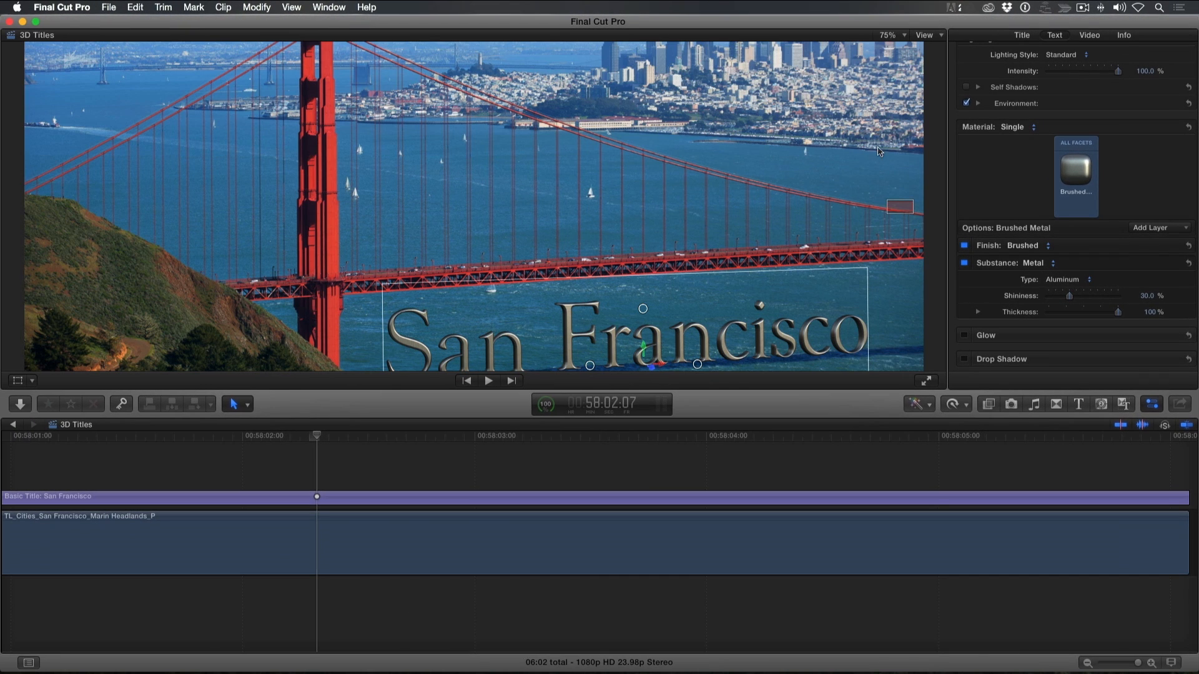
pyautogui.scroll(-3, 895, 208)
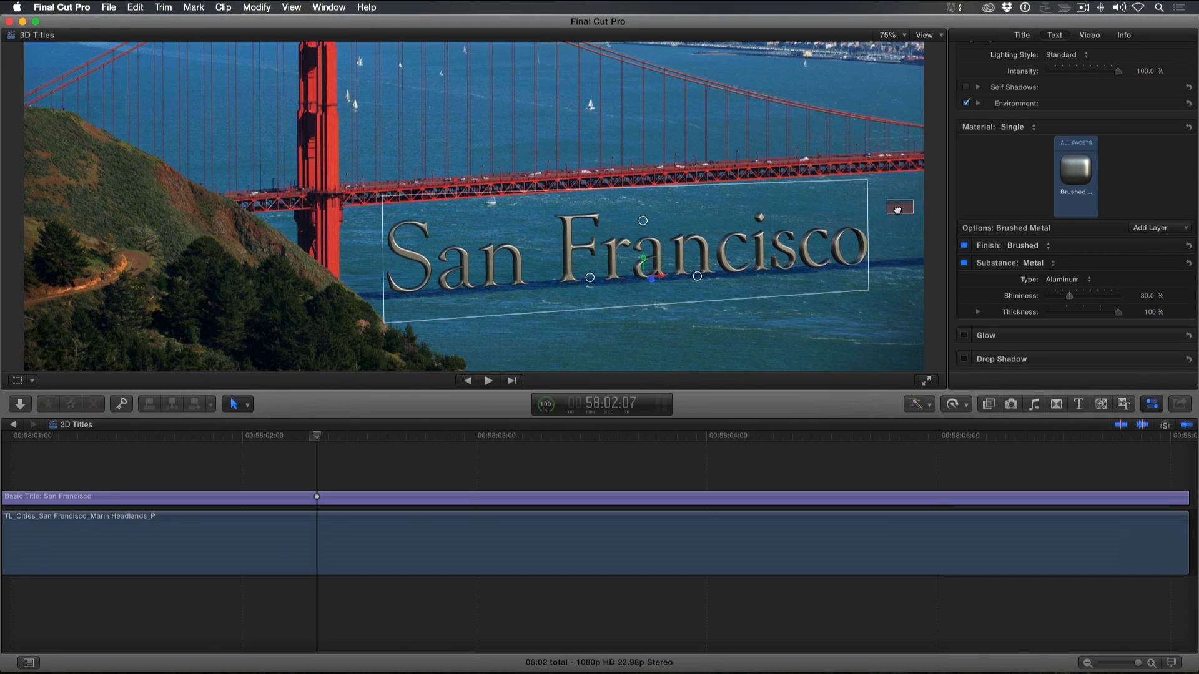
pyautogui.click(939, 260)
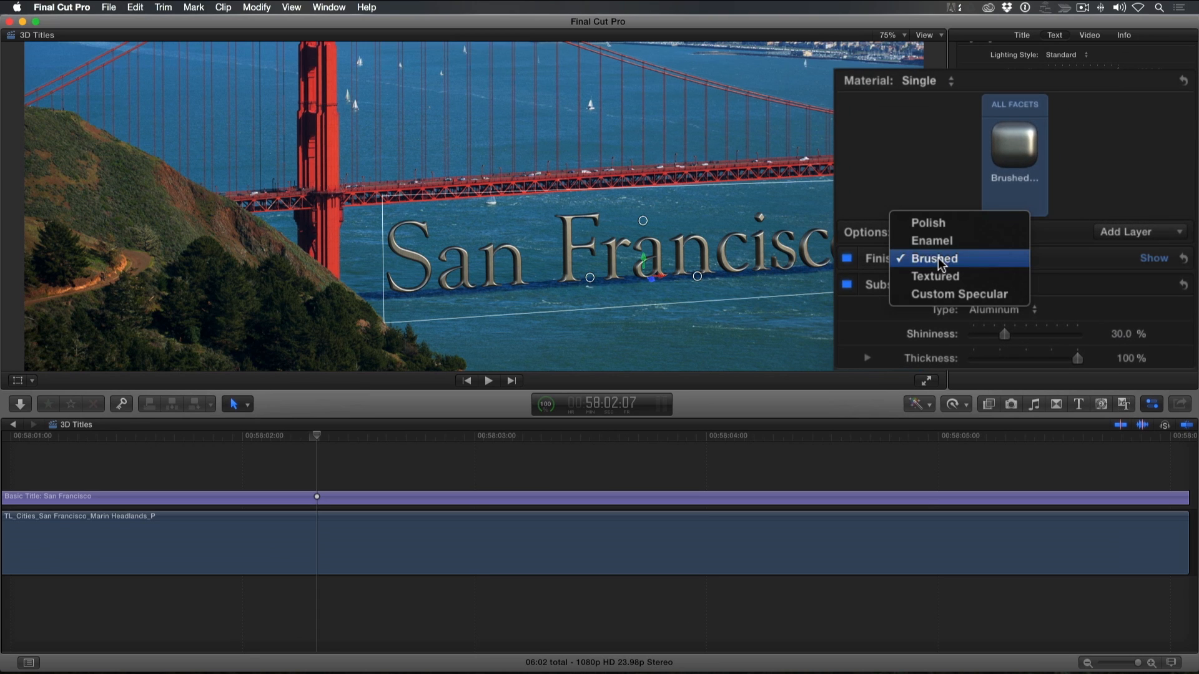
pyautogui.click(949, 241)
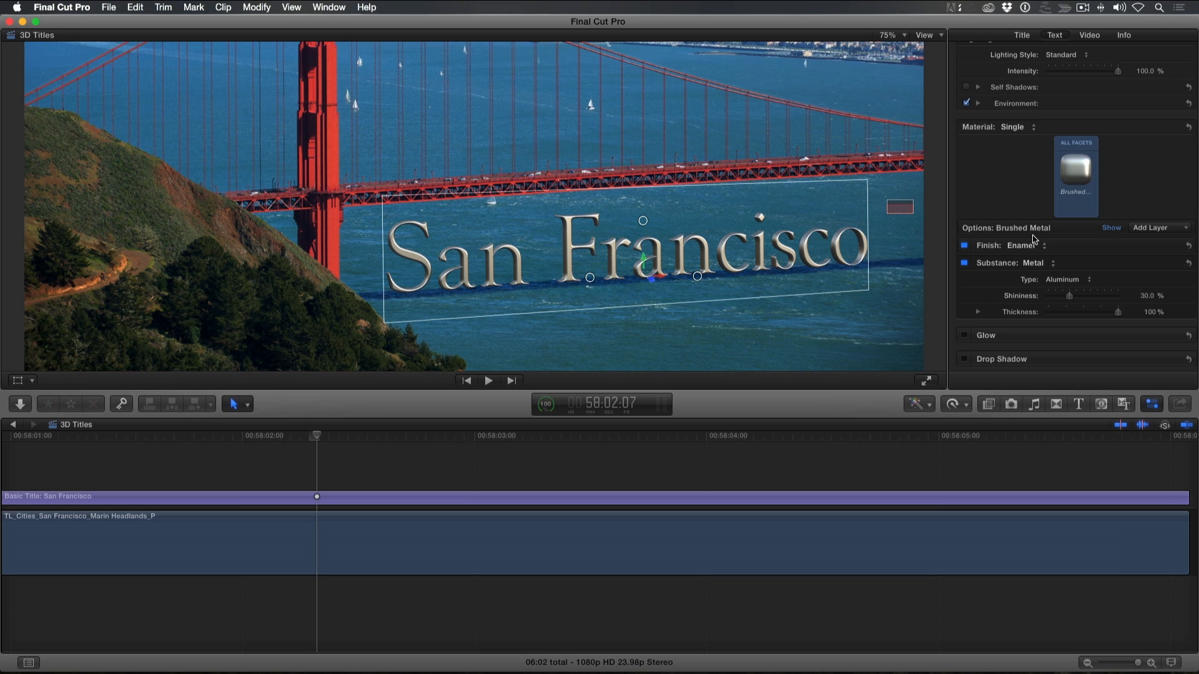
# Set the metal substance's type to Brass after trying Gold and Copper, and change the finish to Polish
pyautogui.click(1065, 280)
pyautogui.click(1067, 421)
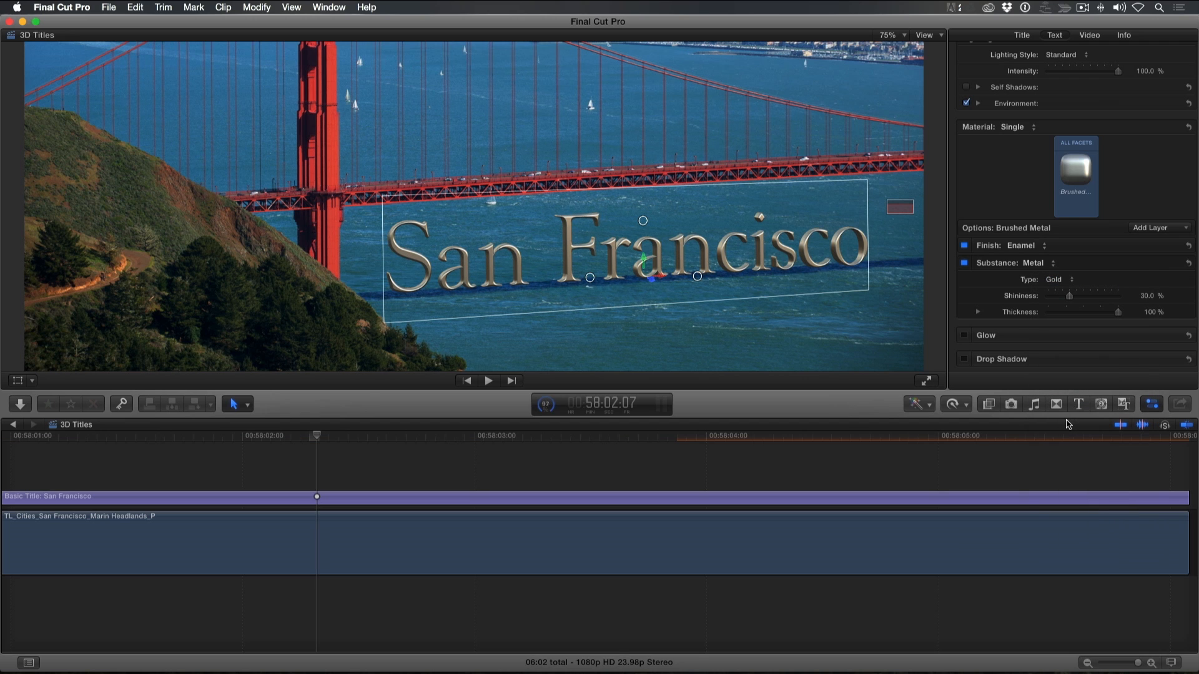
pyautogui.click(1060, 283)
pyautogui.click(1059, 270)
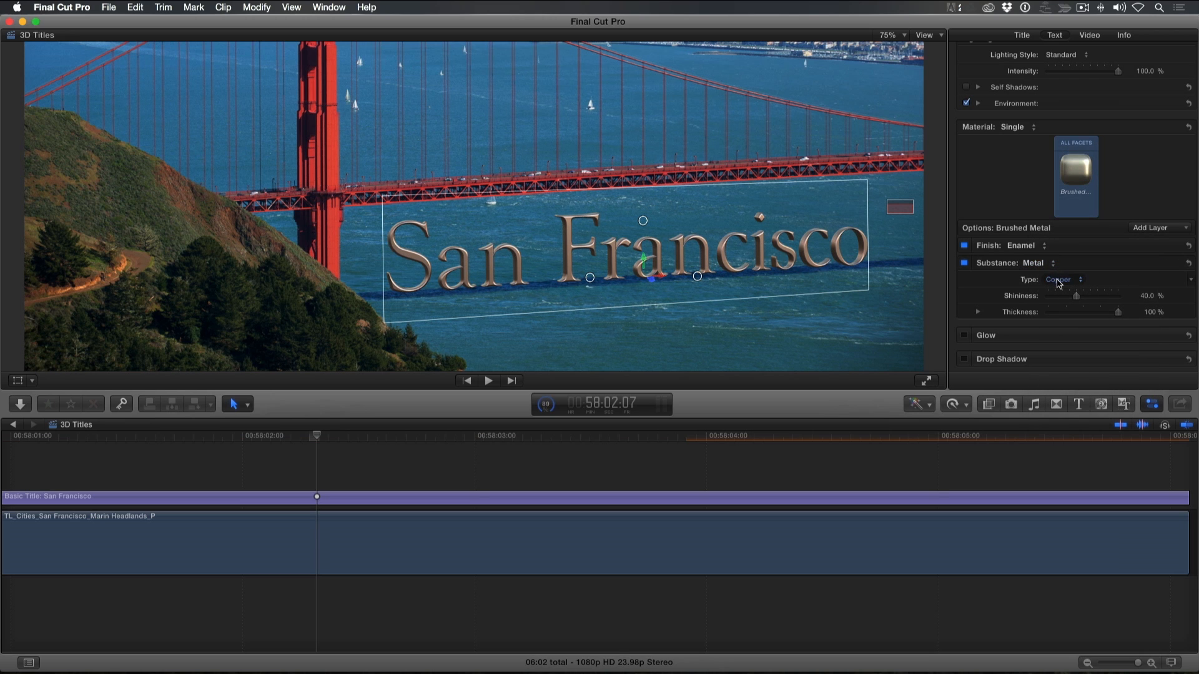
pyautogui.click(1058, 281)
pyautogui.click(1061, 228)
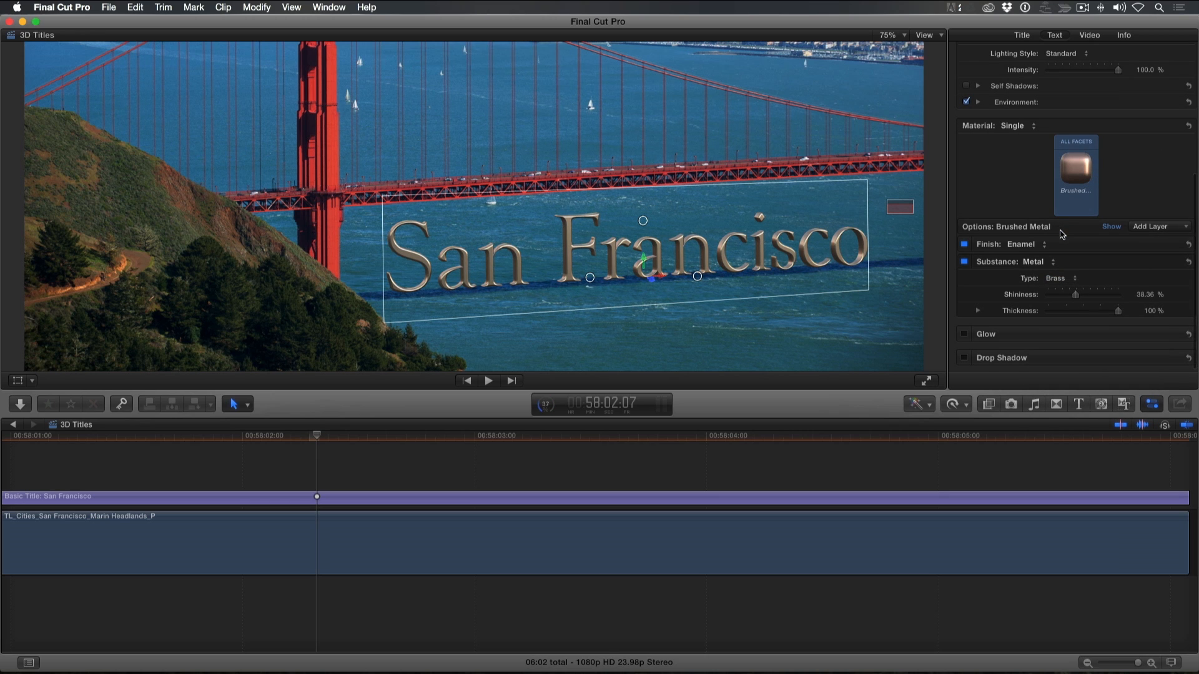
pyautogui.click(1022, 246)
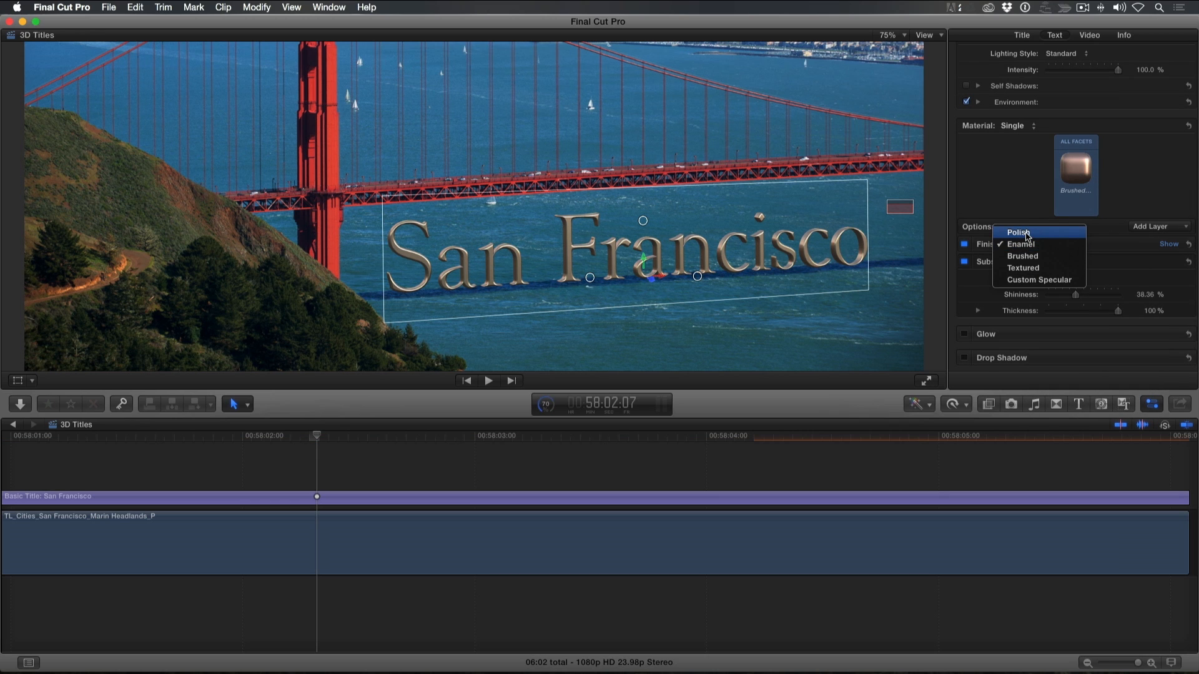
pyautogui.click(1025, 234)
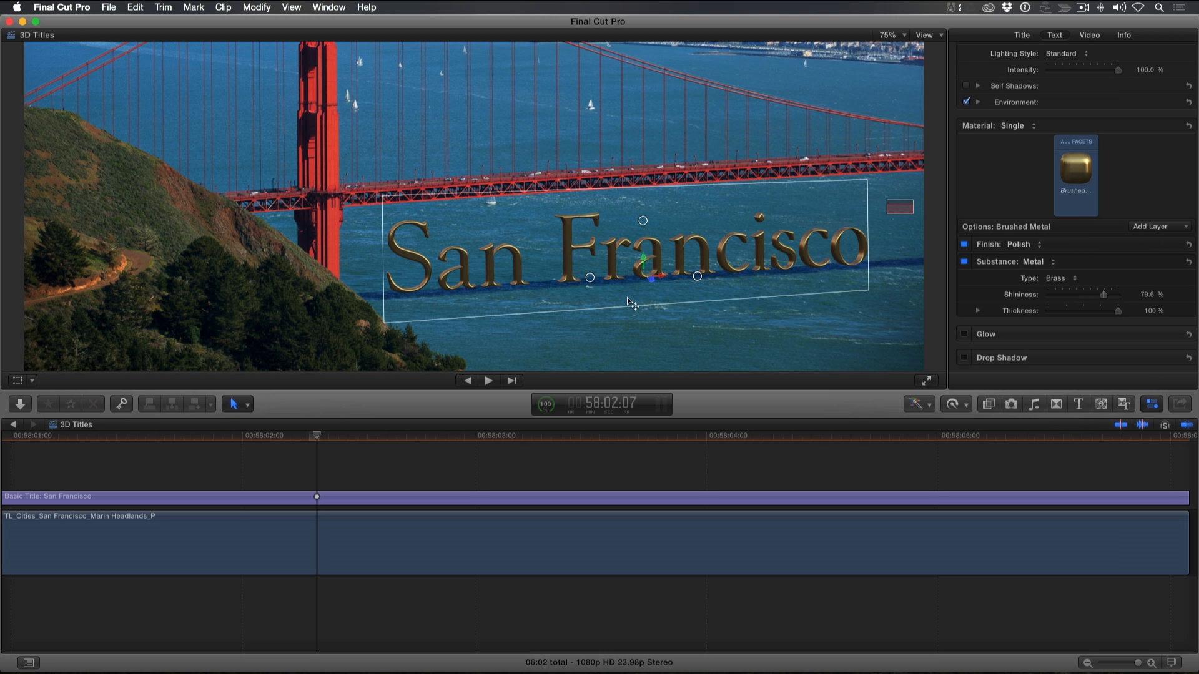
# Tilt the 3D title slightly and change its lighting style to Diagonal Right
pyautogui.moveTo(590, 277)
pyautogui.mouseDown()
pyautogui.moveTo(606, 282)
pyautogui.moveTo(499, 290)
pyautogui.moveTo(590, 265)
pyautogui.mouseUp()
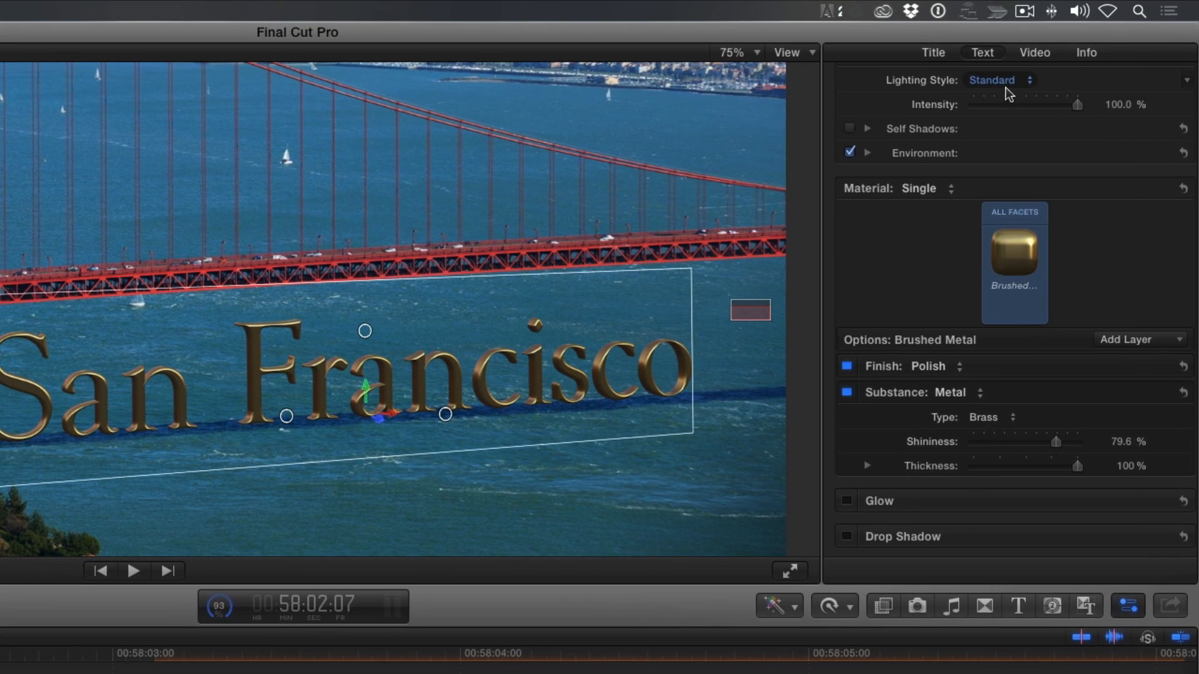
pyautogui.click(1005, 84)
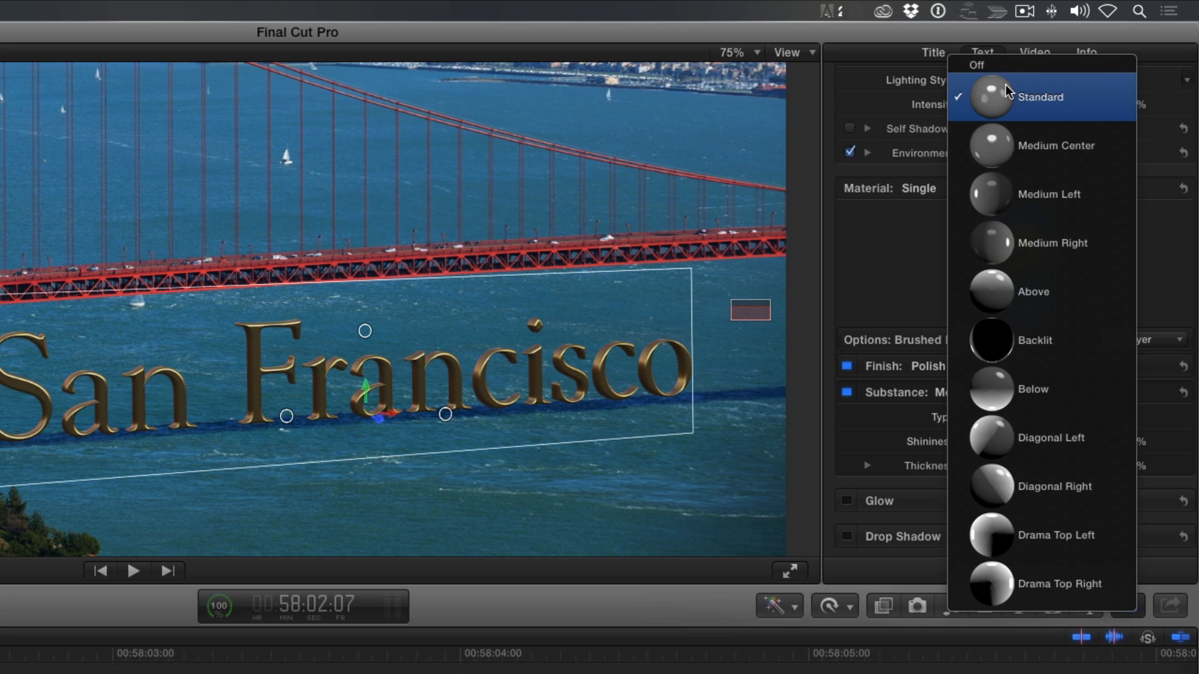
pyautogui.click(988, 473)
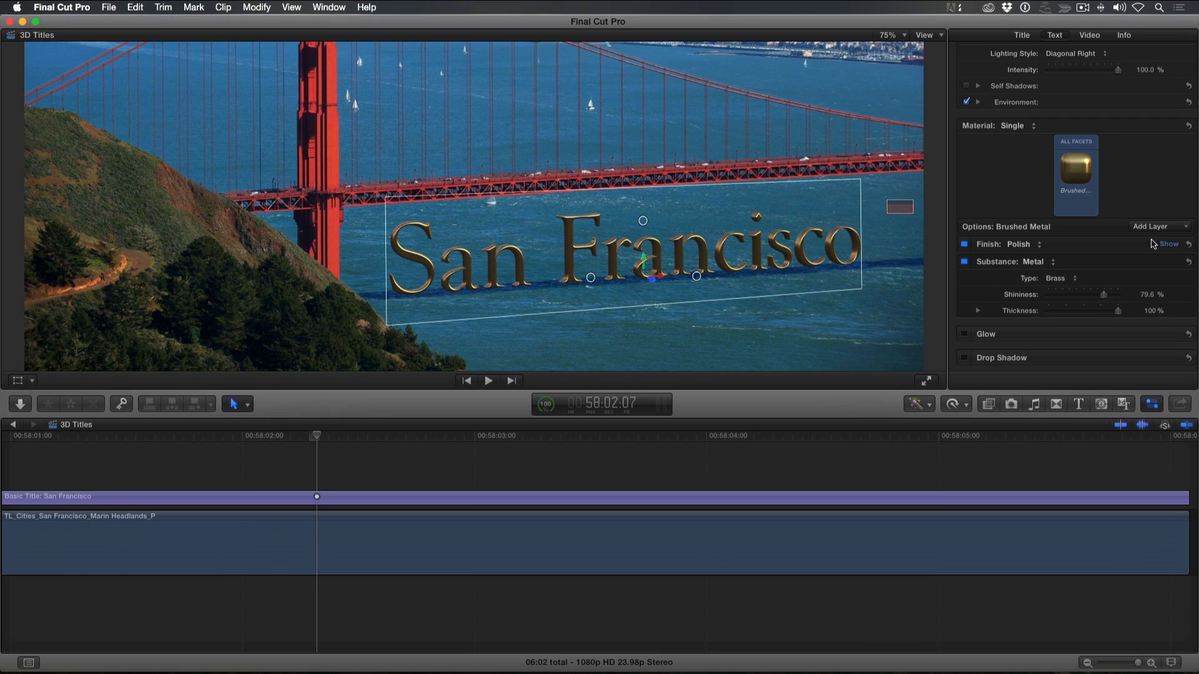
# Set the 3D text depth to 25 and slightly readjust the title's rotation
pyautogui.scroll(3, 1149, 175)
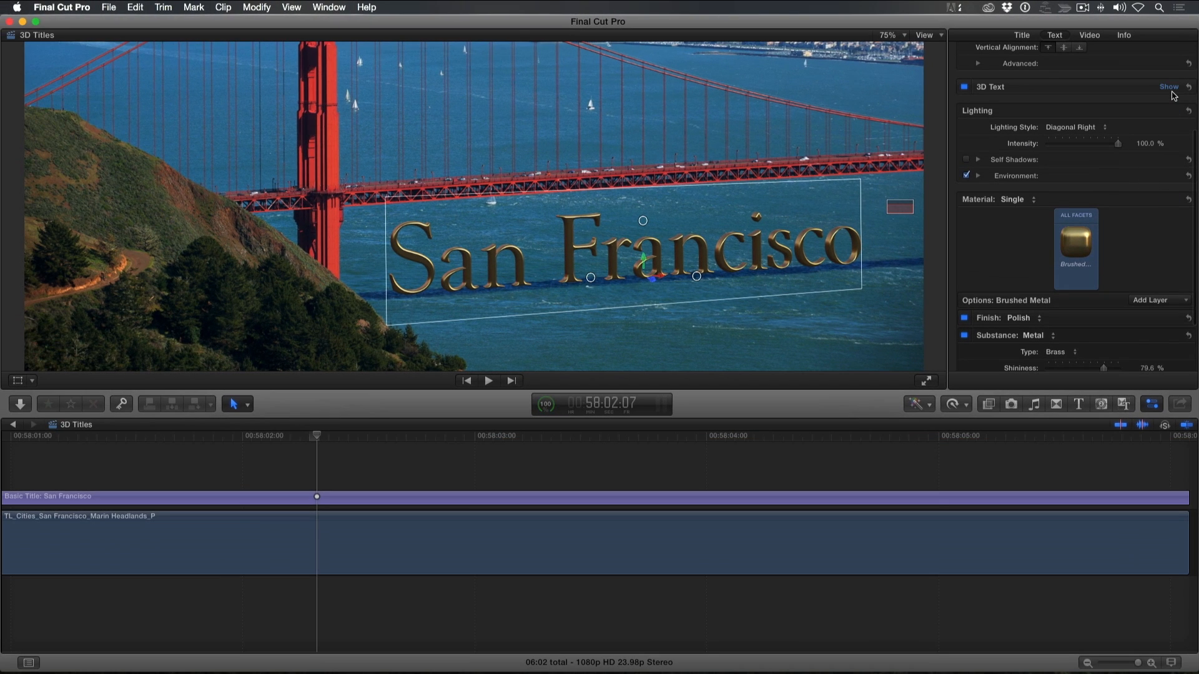
pyautogui.click(1170, 87)
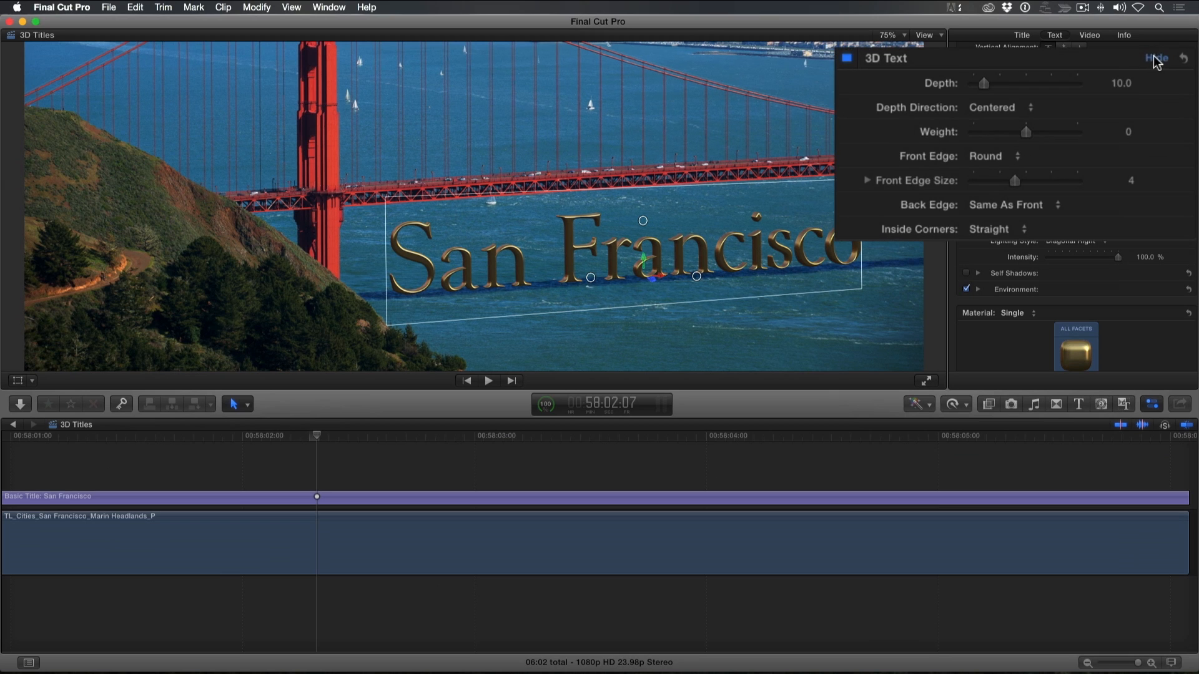
pyautogui.moveTo(985, 84); pyautogui.dragTo(1070, 108)
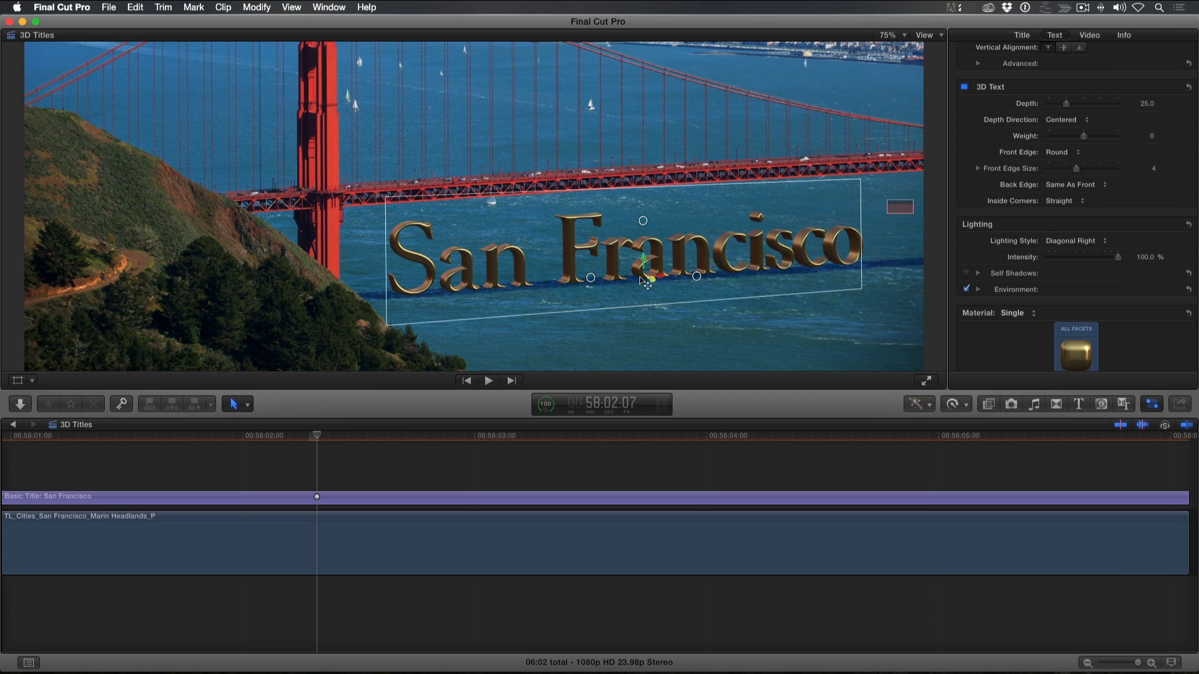
pyautogui.moveTo(590, 280)
pyautogui.mouseDown()
pyautogui.moveTo(679, 282)
pyautogui.moveTo(560, 303)
pyautogui.moveTo(586, 294)
pyautogui.mouseUp()
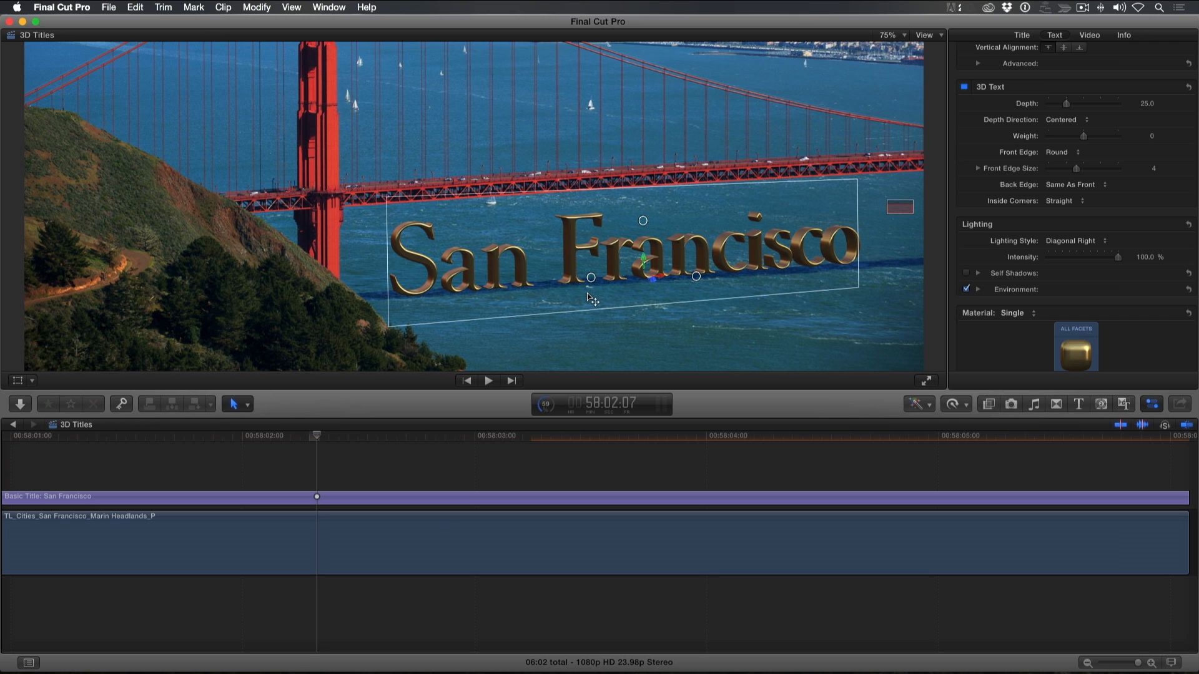
# Try the brass substance's shininess at 0% and raise it to 97.8%
pyautogui.scroll(-5, 990, 266)
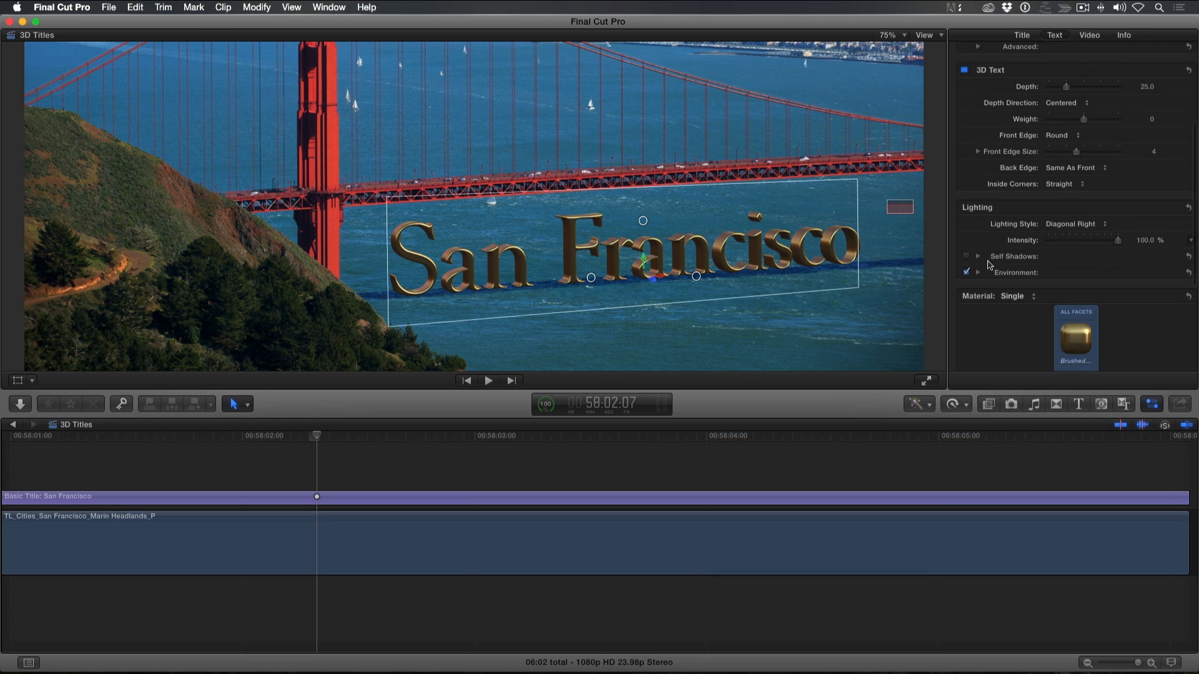
pyautogui.scroll(-3, 988, 266)
pyautogui.moveTo(1057, 329); pyautogui.dragTo(952, 337)
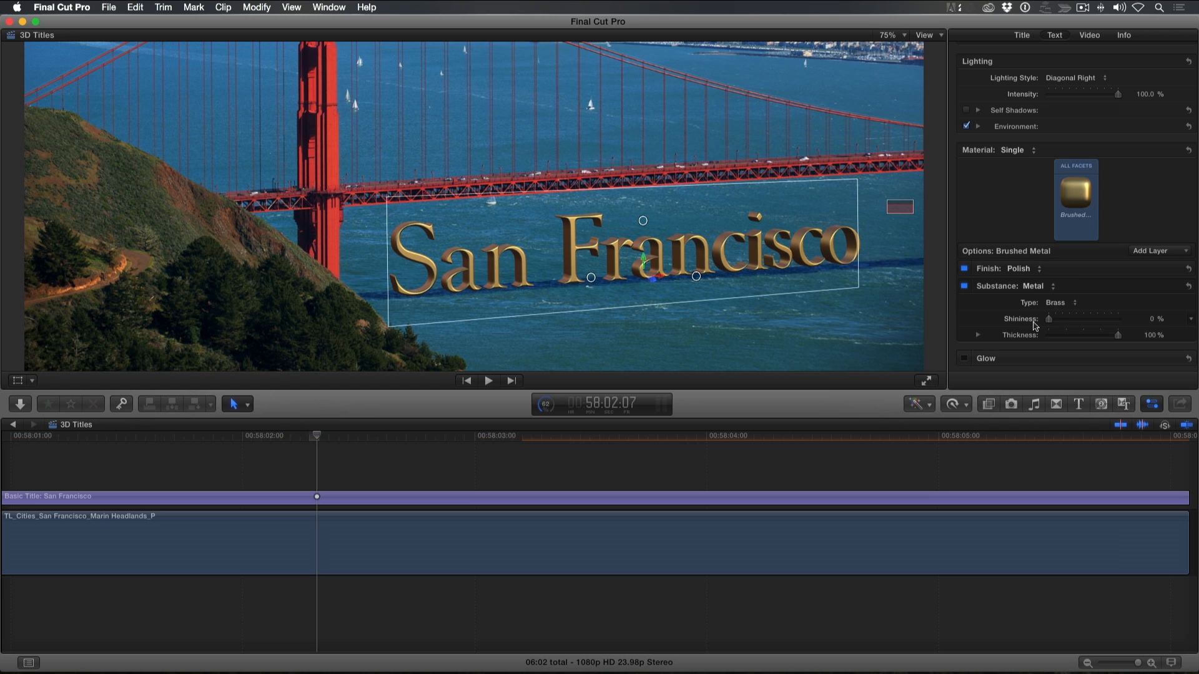
pyautogui.moveTo(1051, 322); pyautogui.dragTo(1120, 323)
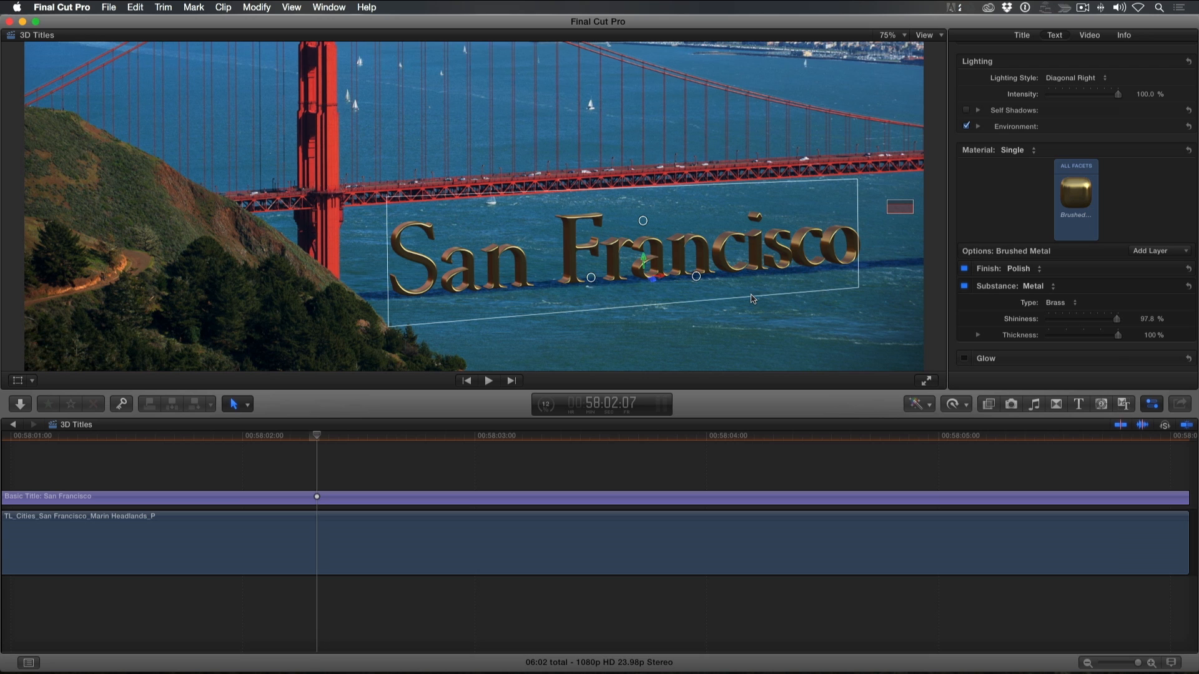
# Readjust the 3D title's orientation very slightly and review the lighting environment types, keeping Field
pyautogui.press('super+equal')
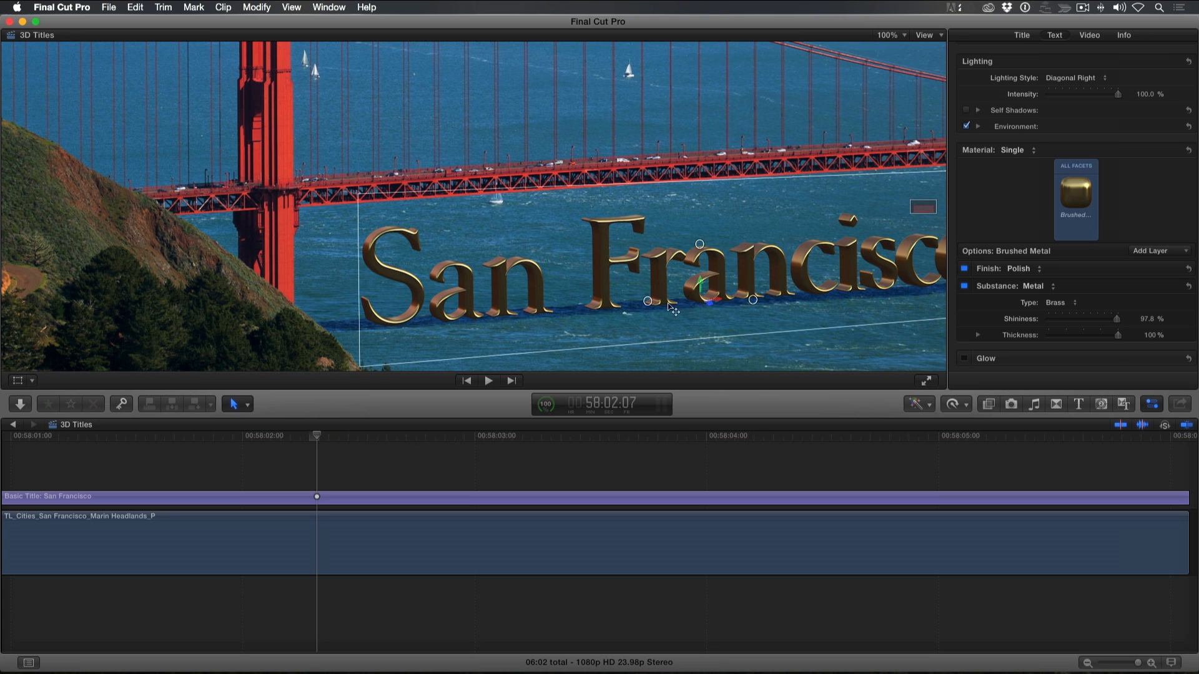
pyautogui.moveTo(649, 303)
pyautogui.mouseDown()
pyautogui.moveTo(587, 312)
pyautogui.moveTo(649, 307)
pyautogui.mouseUp()
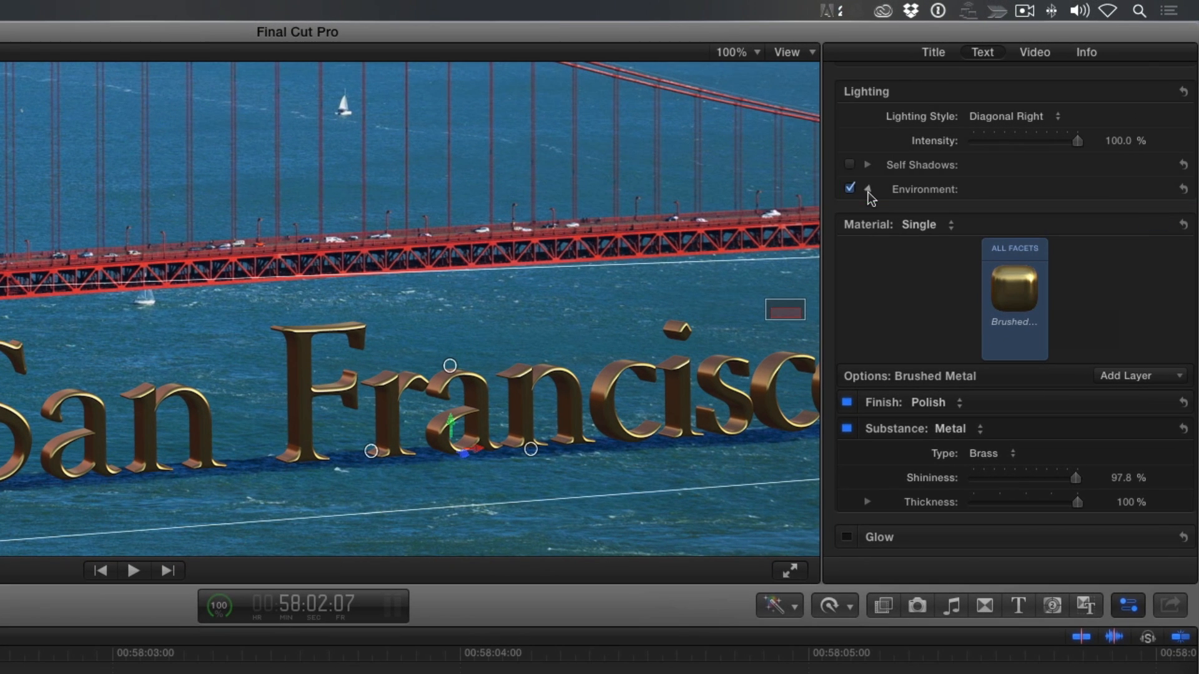
pyautogui.click(868, 190)
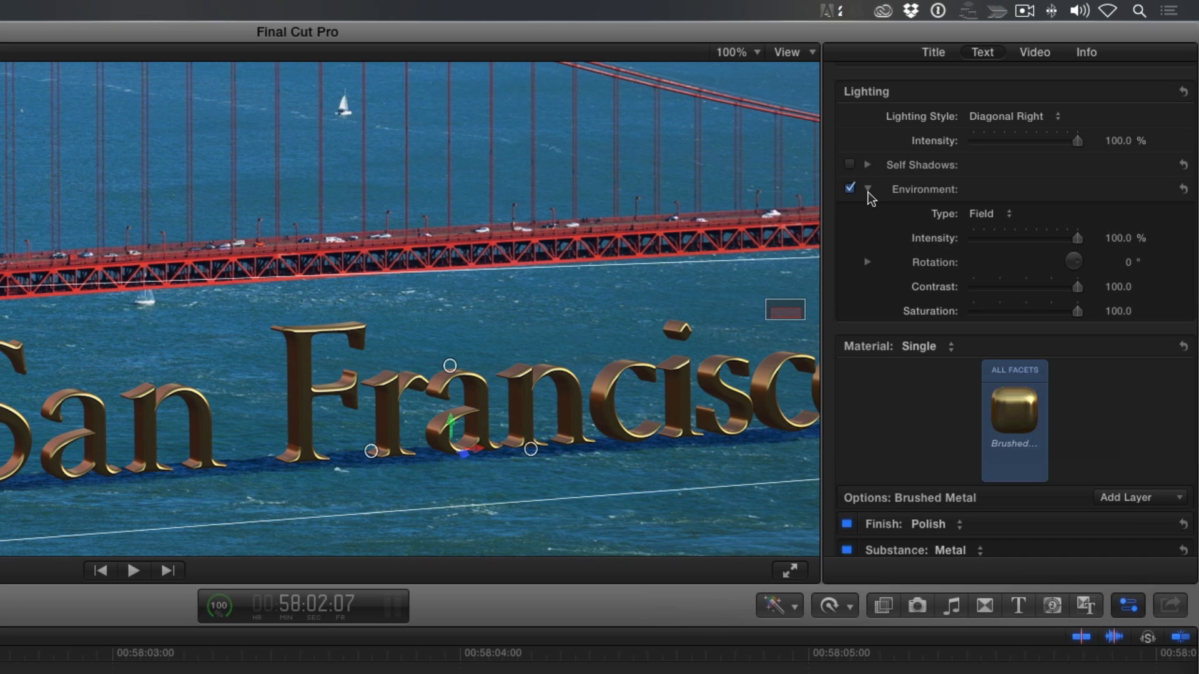
pyautogui.click(1002, 216)
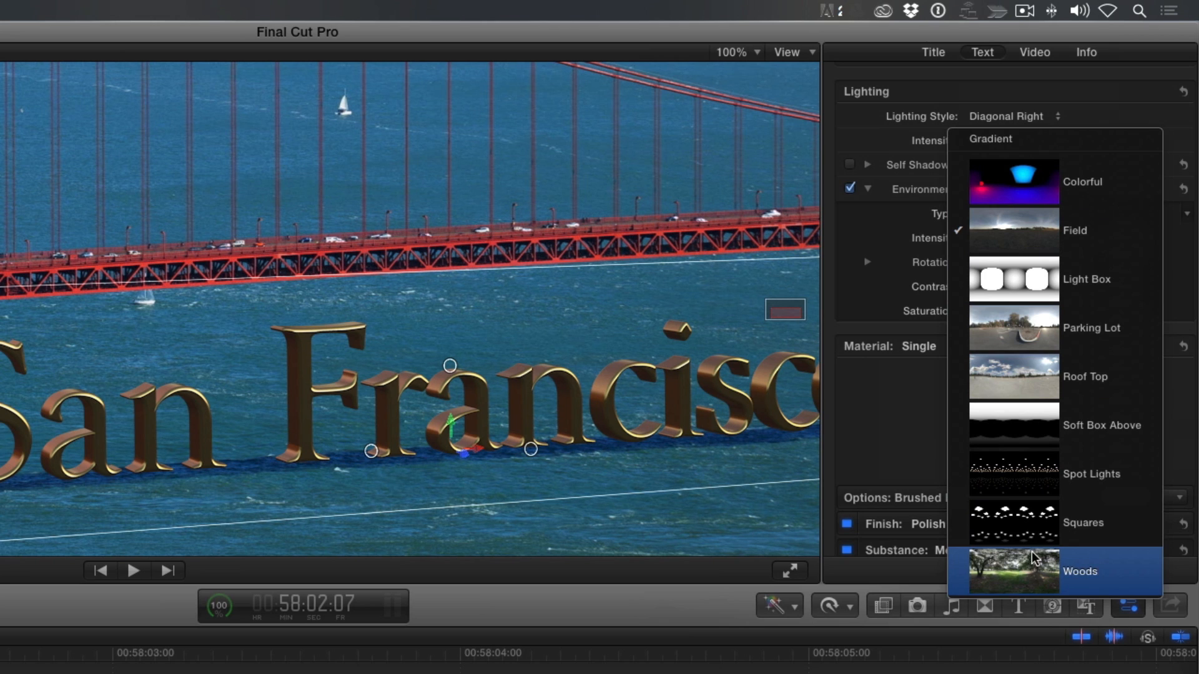
pyautogui.click(1052, 242)
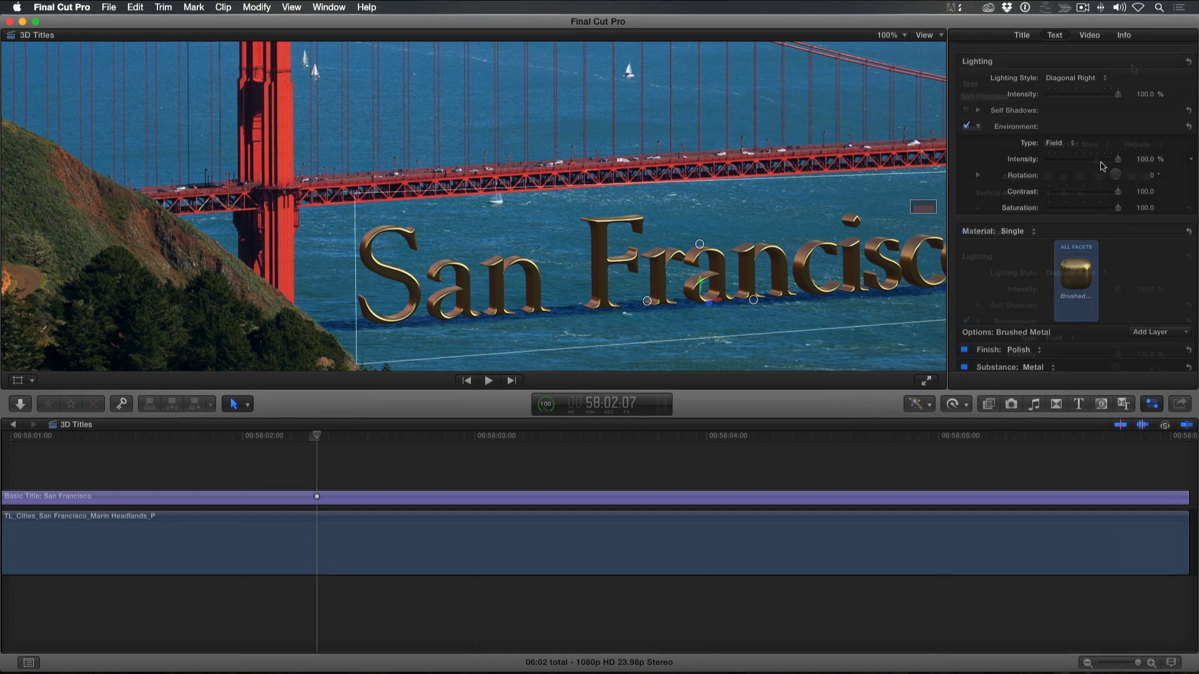
# Save all format and appearance attributes of the title as a preset named "SF Shiny Brass"
pyautogui.scroll(5, 1102, 166)
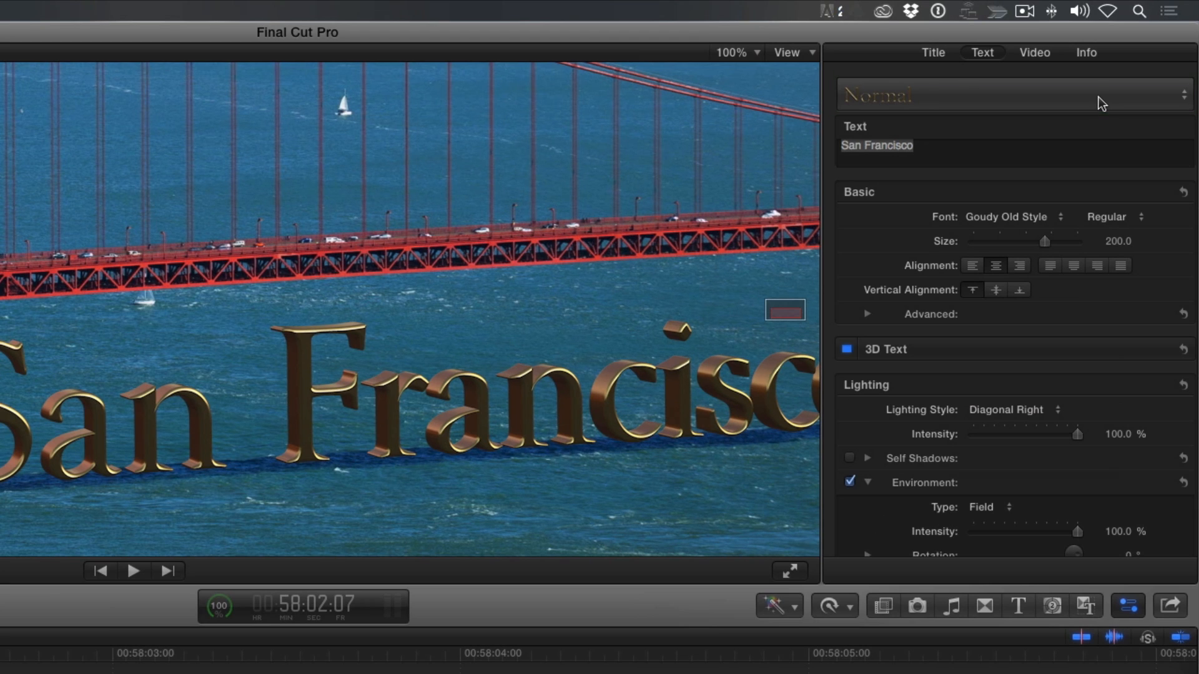
pyautogui.click(1101, 103)
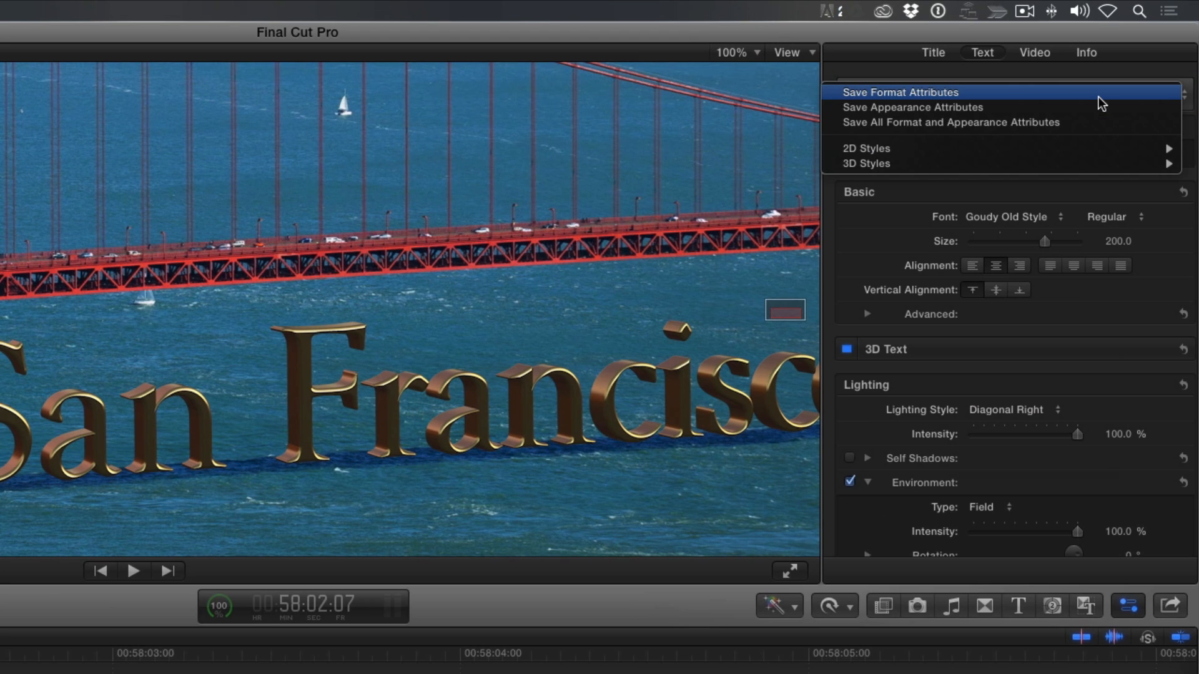
pyautogui.click(1099, 134)
pyautogui.write('SF Shiny ')
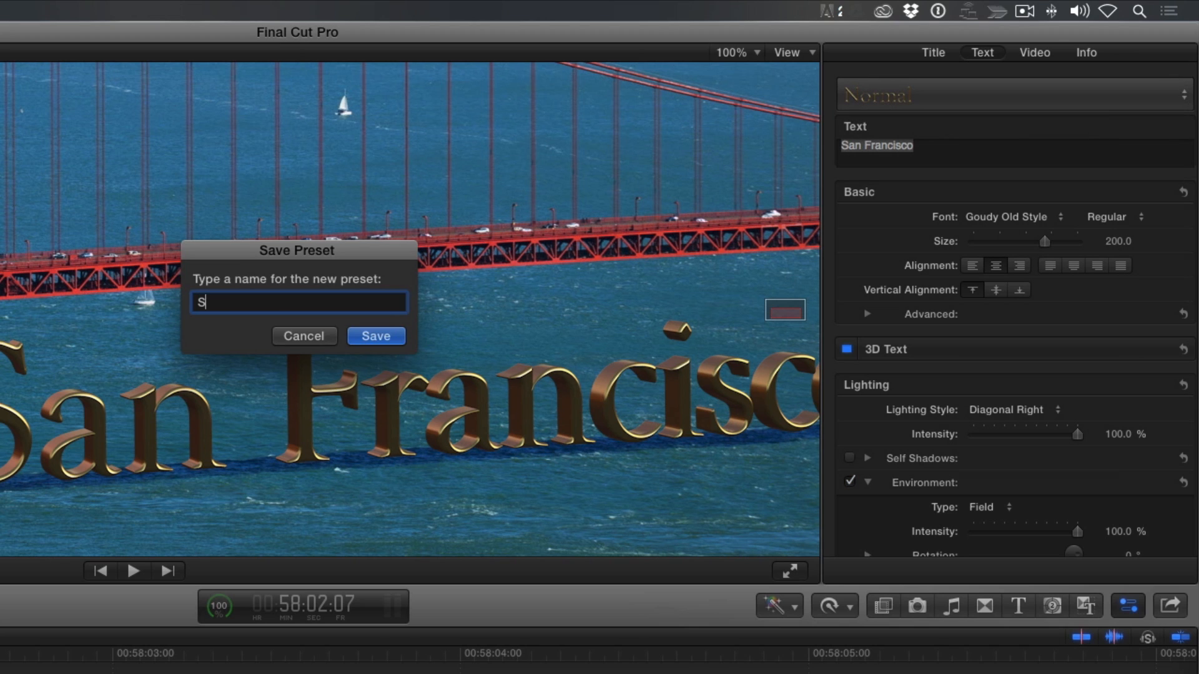
pyautogui.write('Brass')
pyautogui.click(393, 335)
# Replace the San Francisco title clip above the bridge shot with the Tumble 3D title from the 3D category
pyautogui.hotkey('shift', 'z')
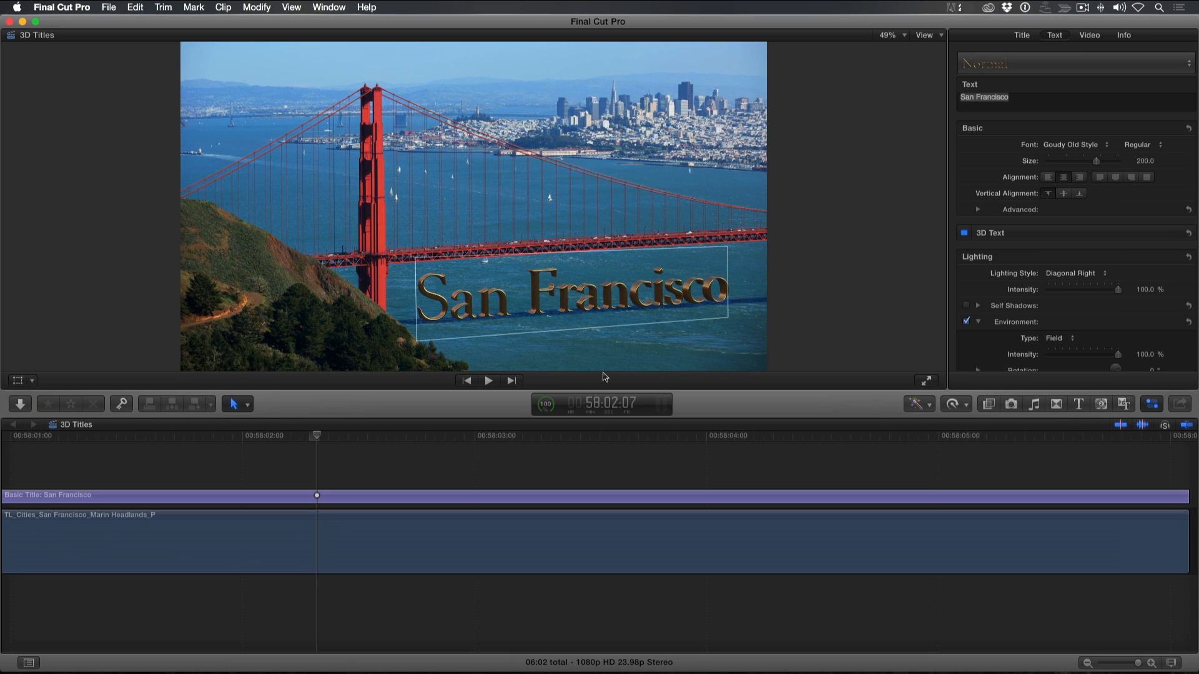
pyautogui.click(441, 449)
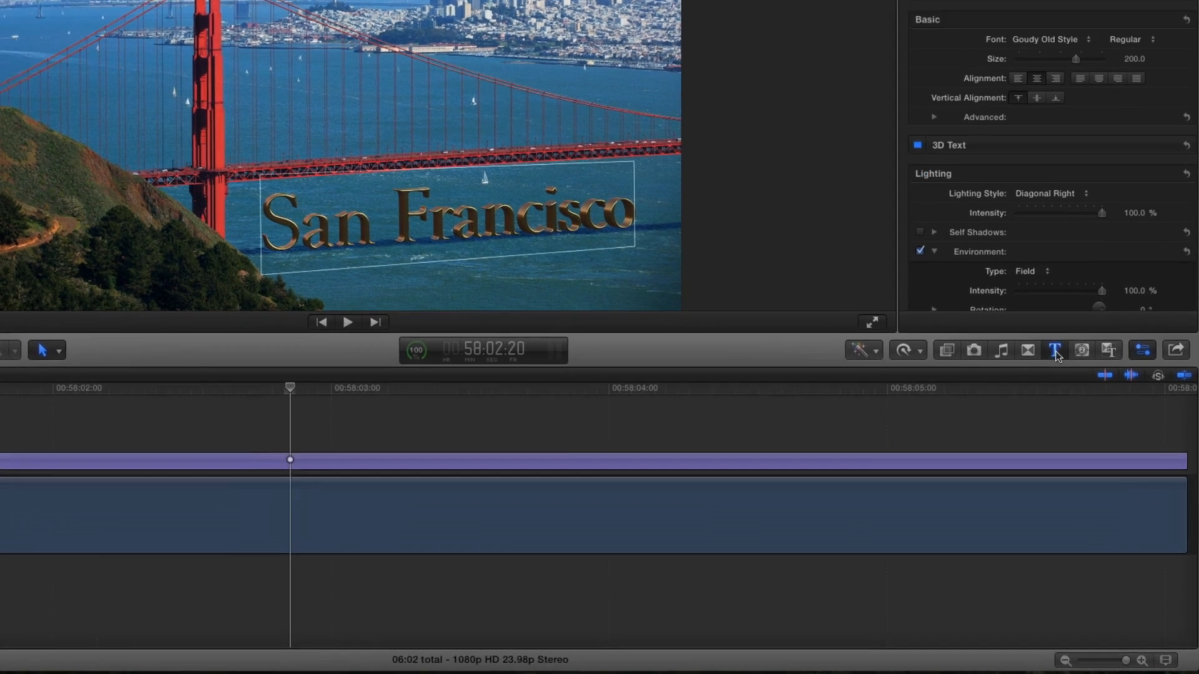
pyautogui.click(1078, 404)
pyautogui.click(867, 340)
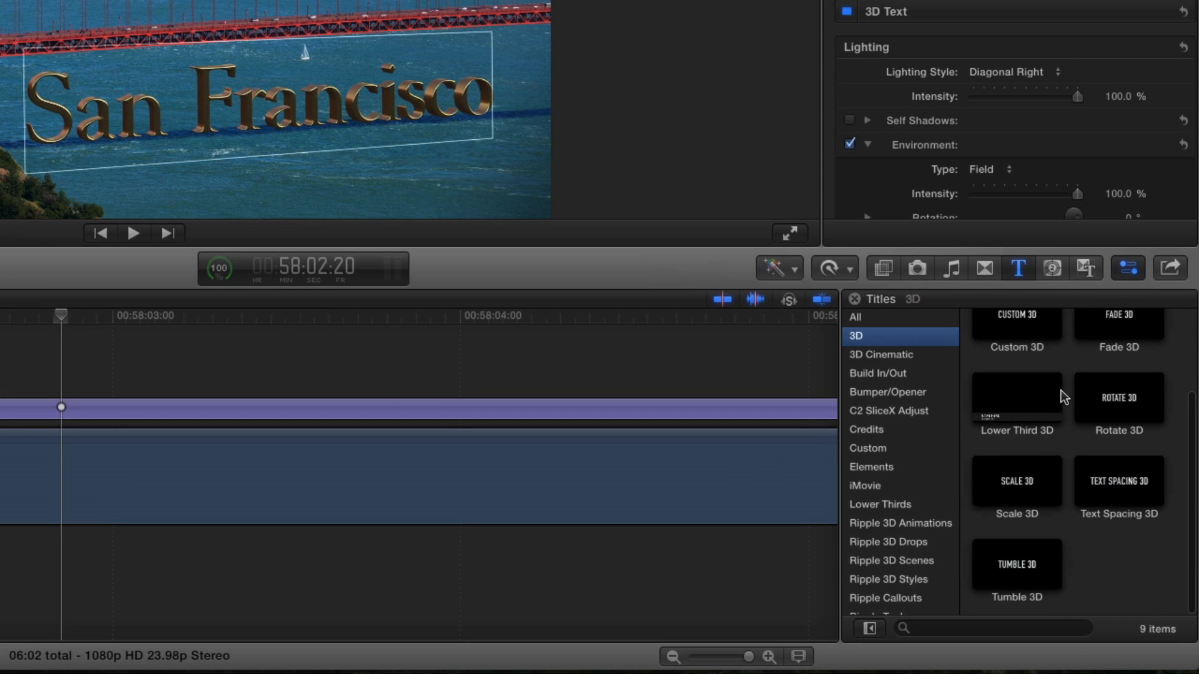
pyautogui.click(999, 565)
pyautogui.moveTo(999, 565); pyautogui.dragTo(451, 417)
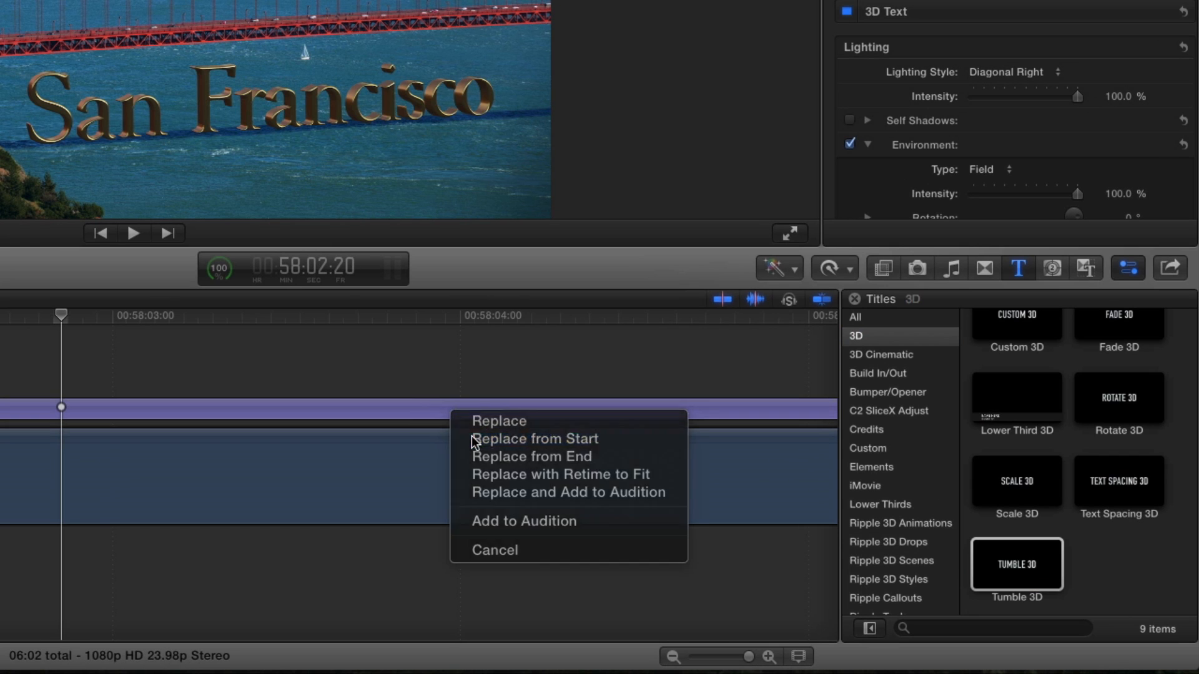
pyautogui.click(474, 439)
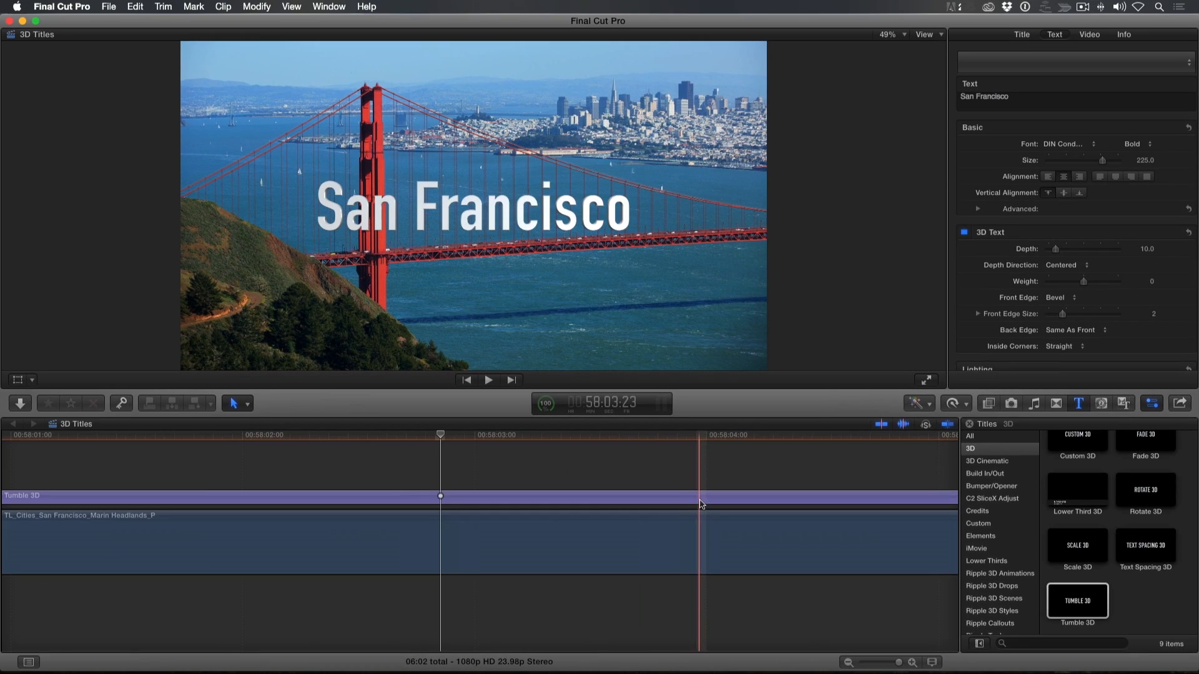
pyautogui.click(468, 419)
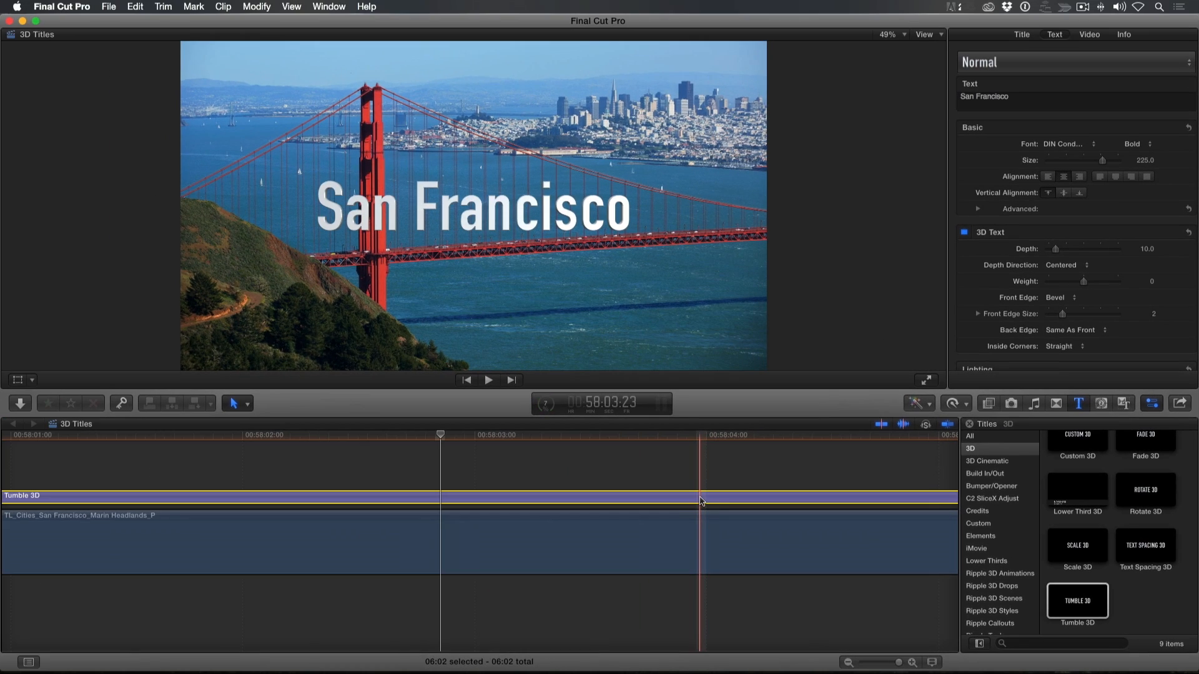
# Play the Tumble 3D title and apply the saved "SF Shiny Brass" style to its text
pyautogui.press('/')
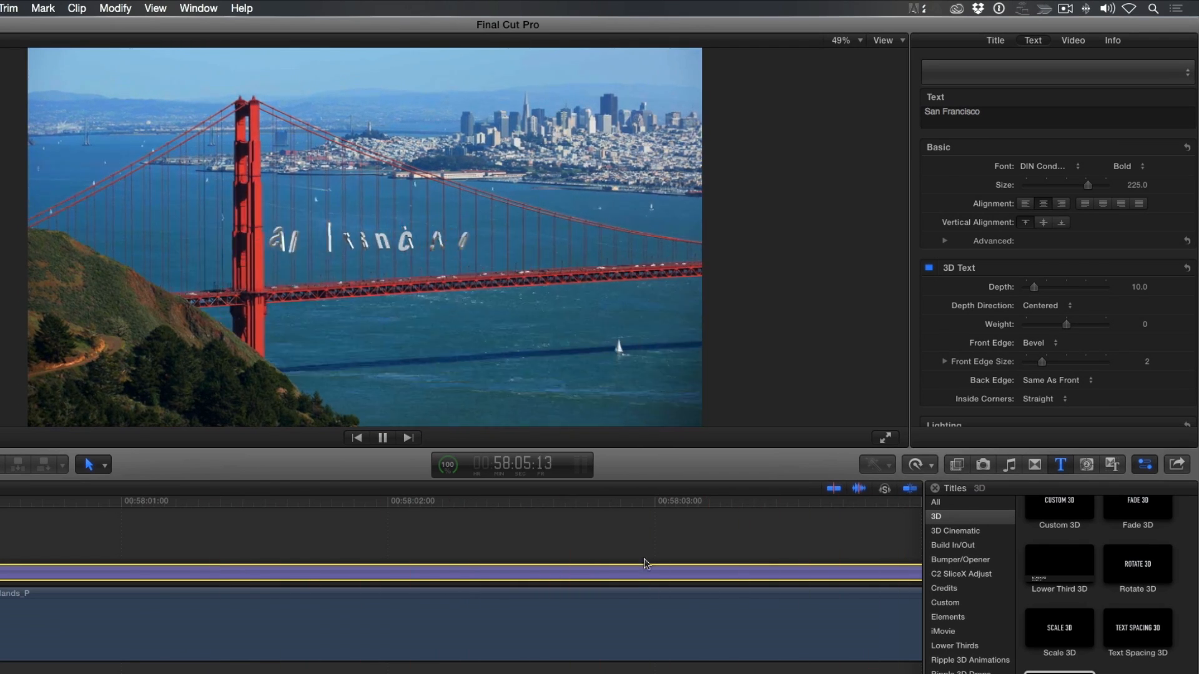
pyautogui.click(1024, 73)
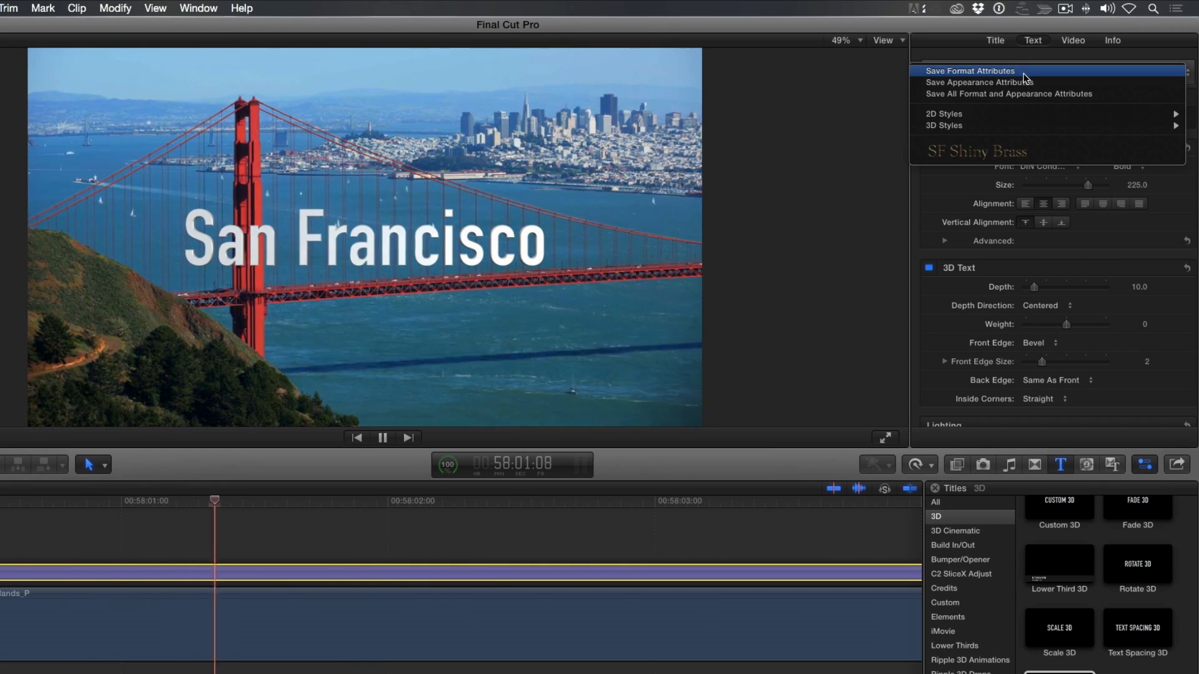
pyautogui.click(1015, 150)
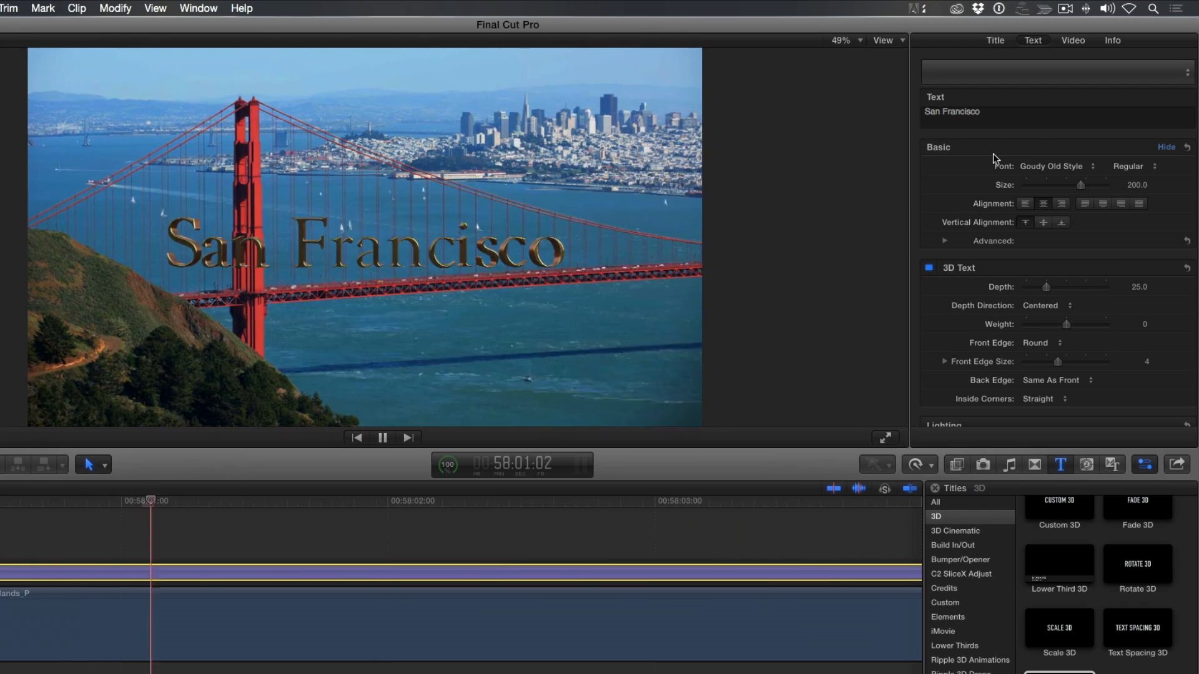
# Try the Tumble Zoom Up animation style on the title and set it to Assemble & Disassemble
pyautogui.click(996, 42)
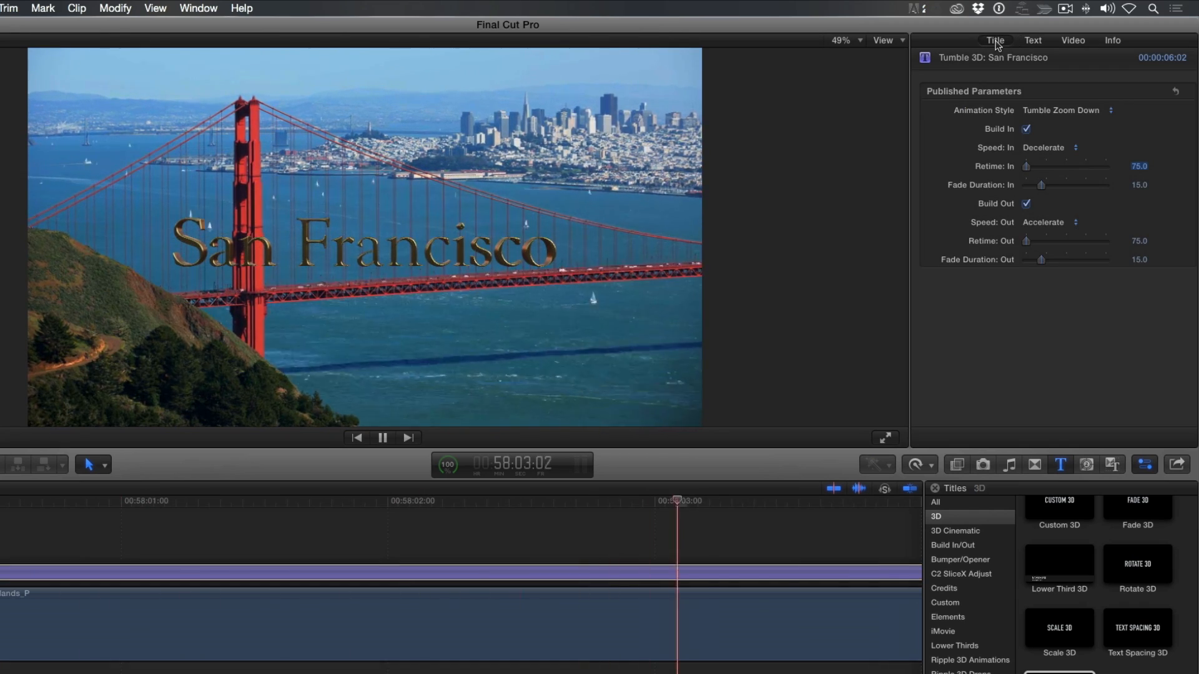
pyautogui.click(1056, 111)
pyautogui.click(1055, 121)
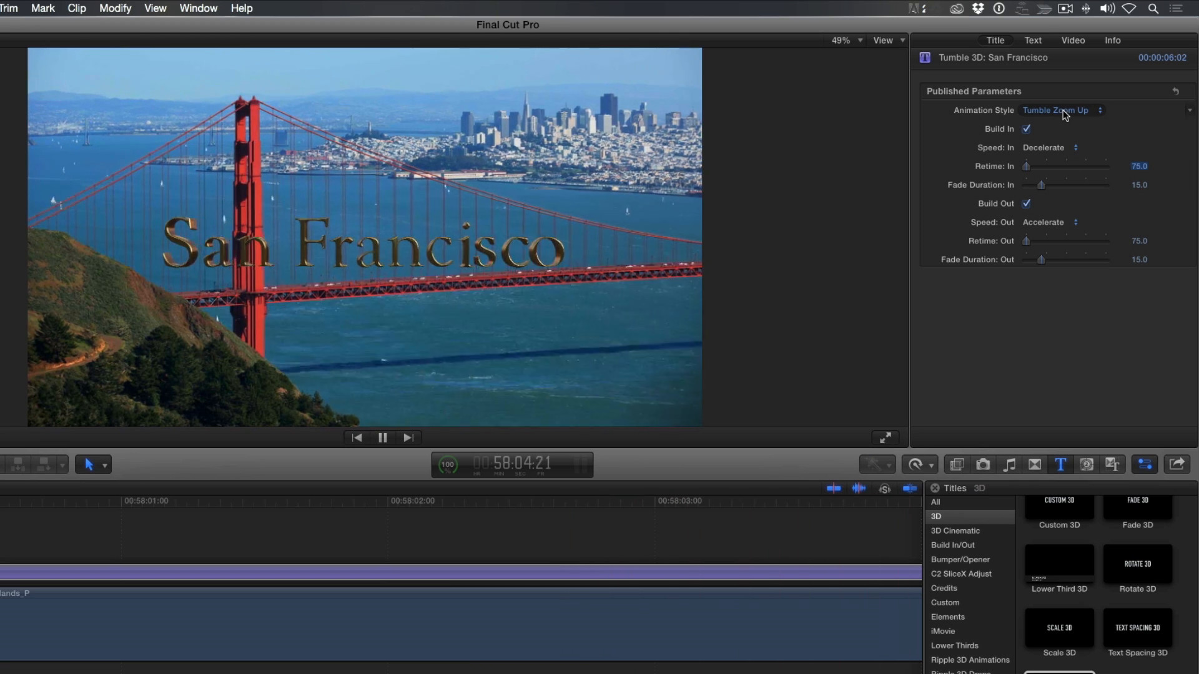
pyautogui.click(1062, 110)
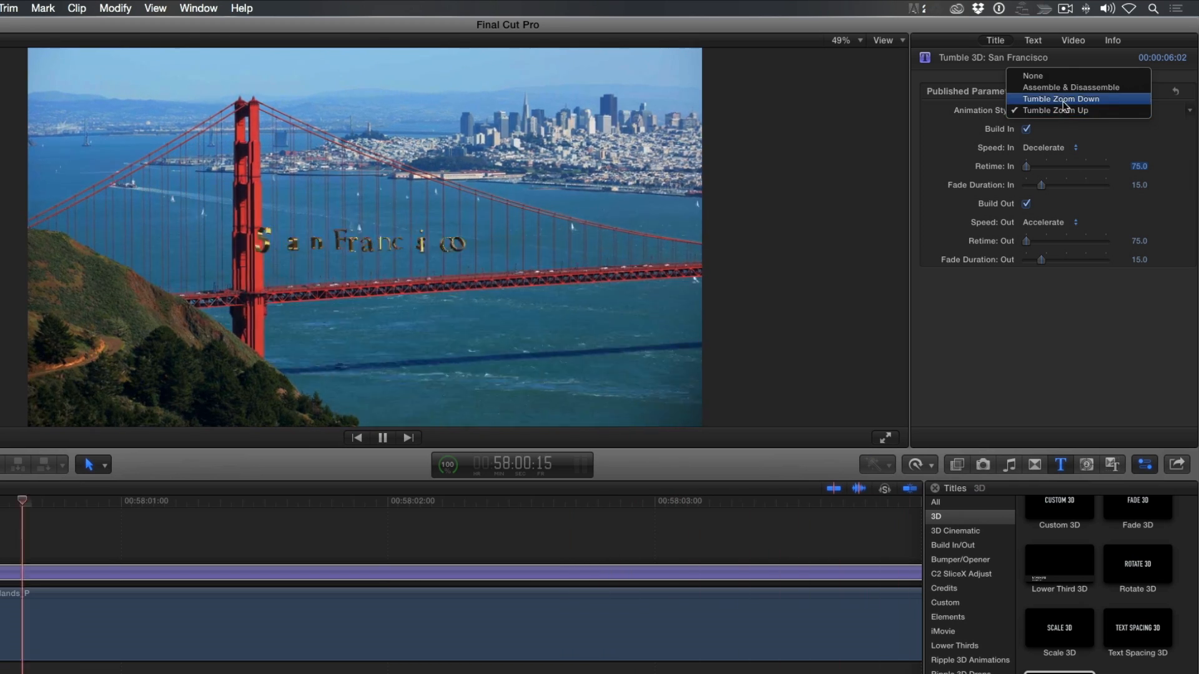
pyautogui.click(1064, 89)
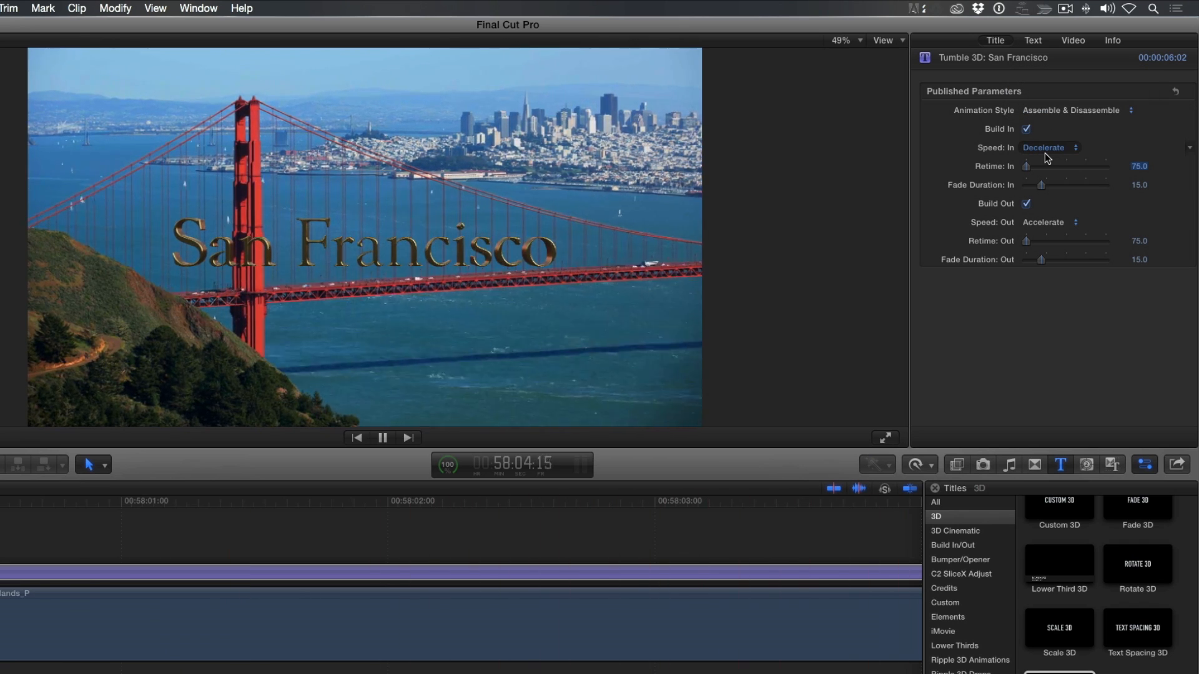
# Set the title's fade-out duration to 34.45 and choose a speed option for its build-in
pyautogui.moveTo(1040, 259); pyautogui.dragTo(1059, 258)
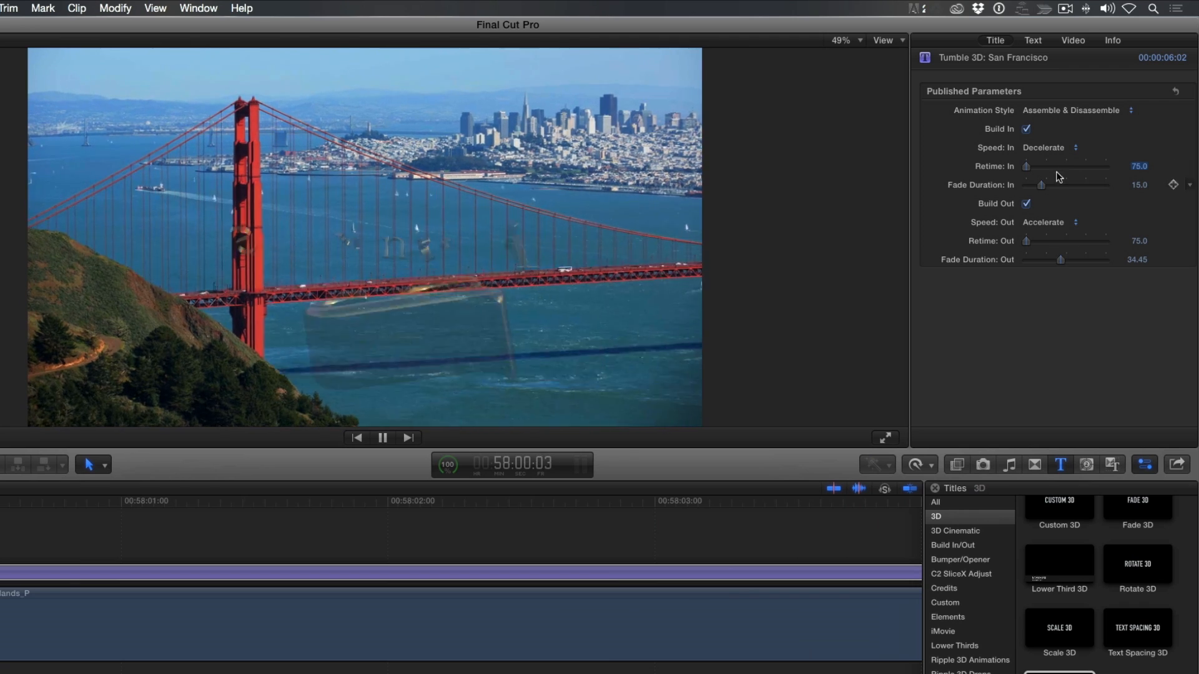
pyautogui.click(1061, 148)
pyautogui.click(1068, 158)
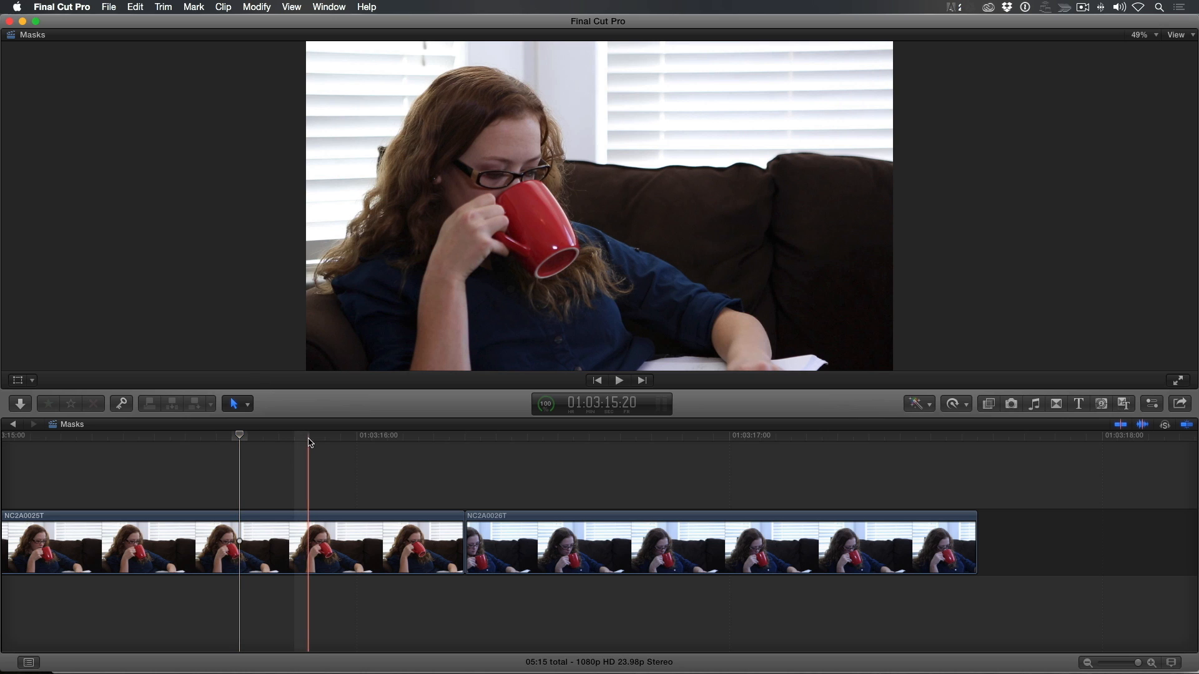
# Park the playhead on the first clip of the Masks project and display four video scopes in a two-by-two layout
pyautogui.moveTo(310, 443)
pyautogui.mouseDown()
pyautogui.moveTo(299, 442)
pyautogui.moveTo(319, 442)
pyautogui.mouseUp()
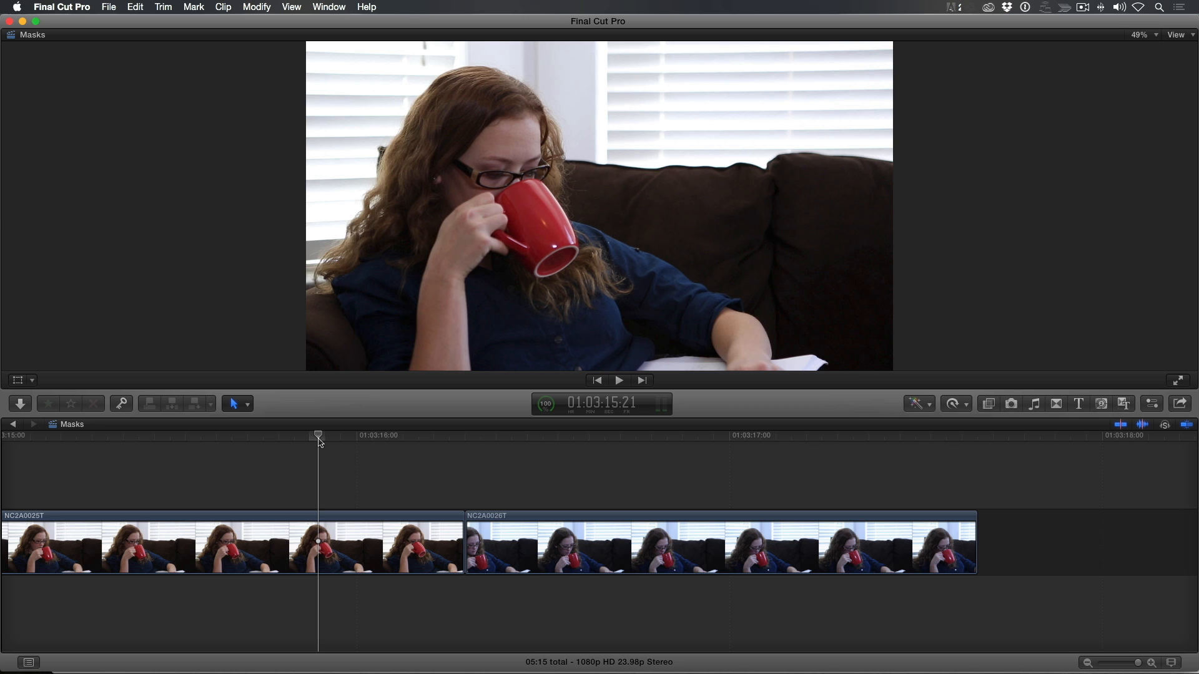
pyautogui.press('super+7')
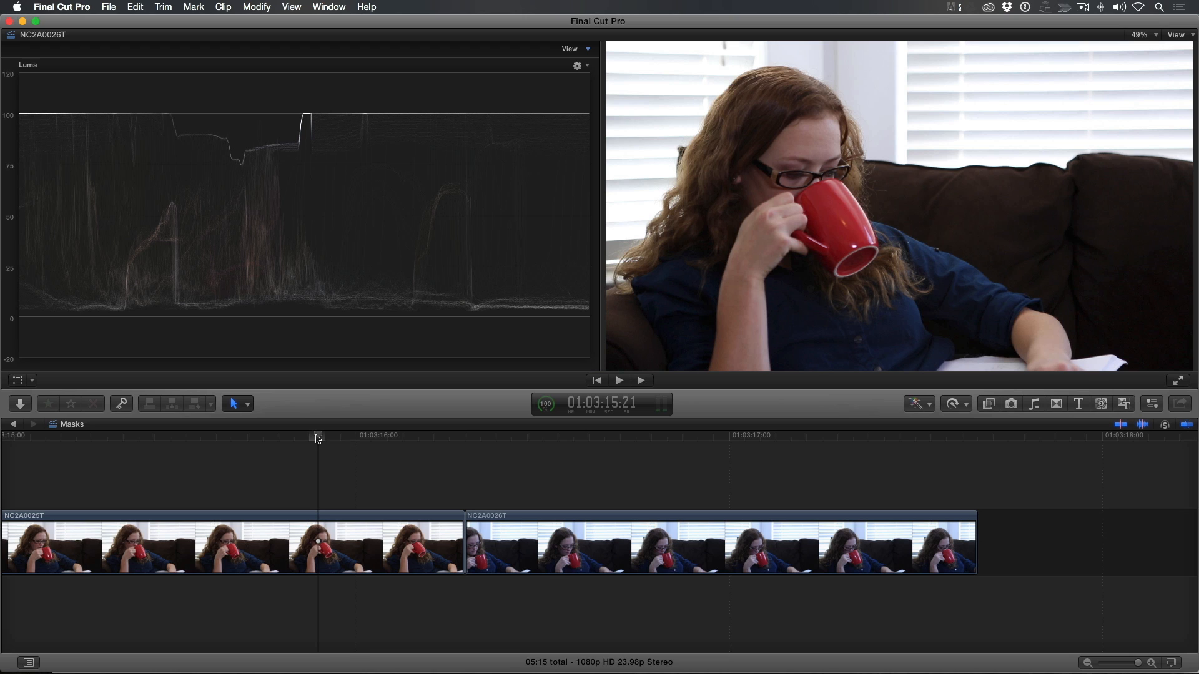
pyautogui.click(589, 50)
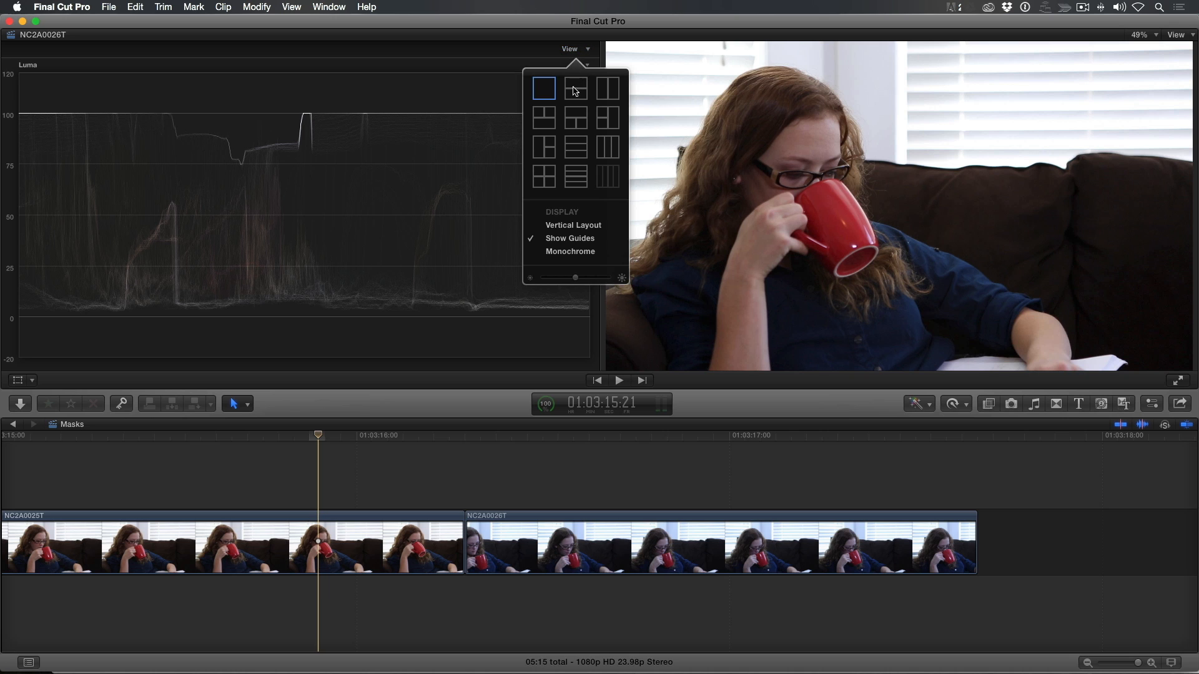
pyautogui.click(544, 176)
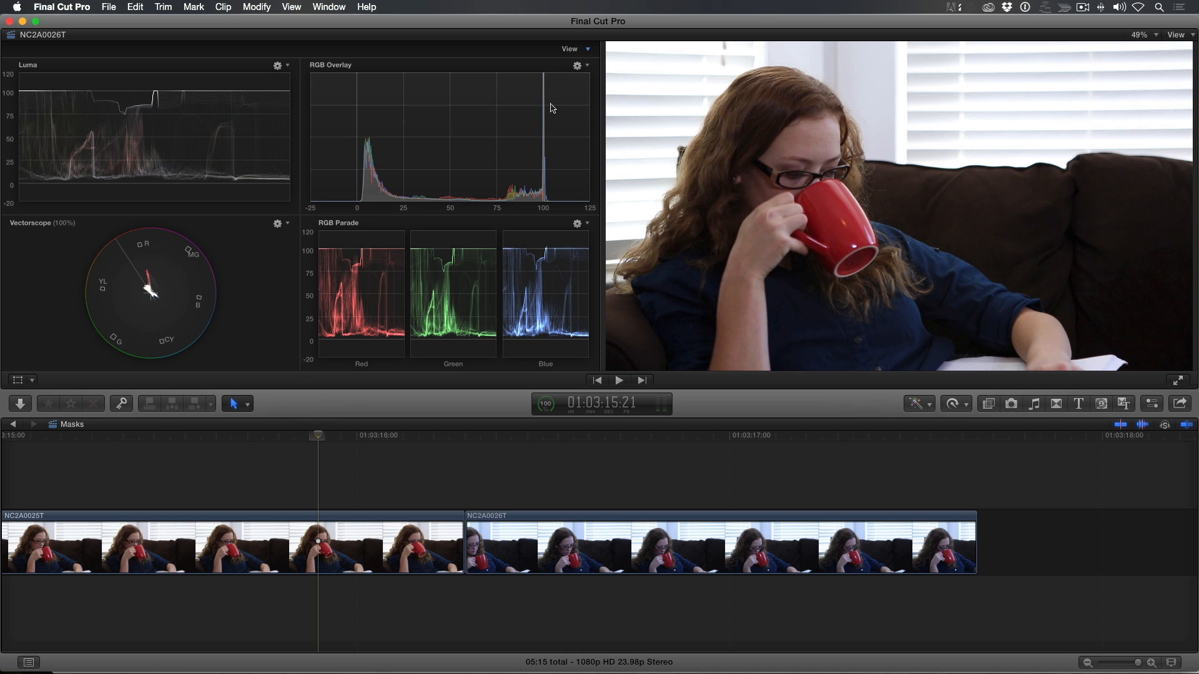
# Reduce the scopes to two side by side, changing the Vectorscope to a Waveform and the Luma scope to a Histogram
pyautogui.click(589, 50)
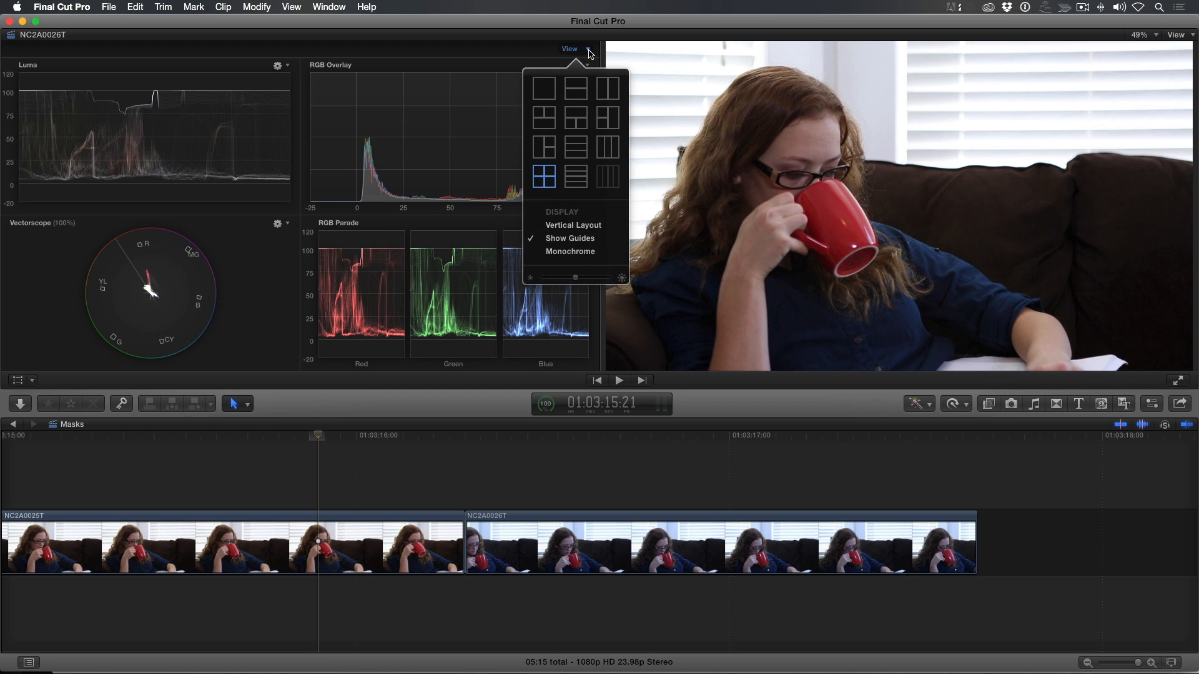
pyautogui.click(606, 92)
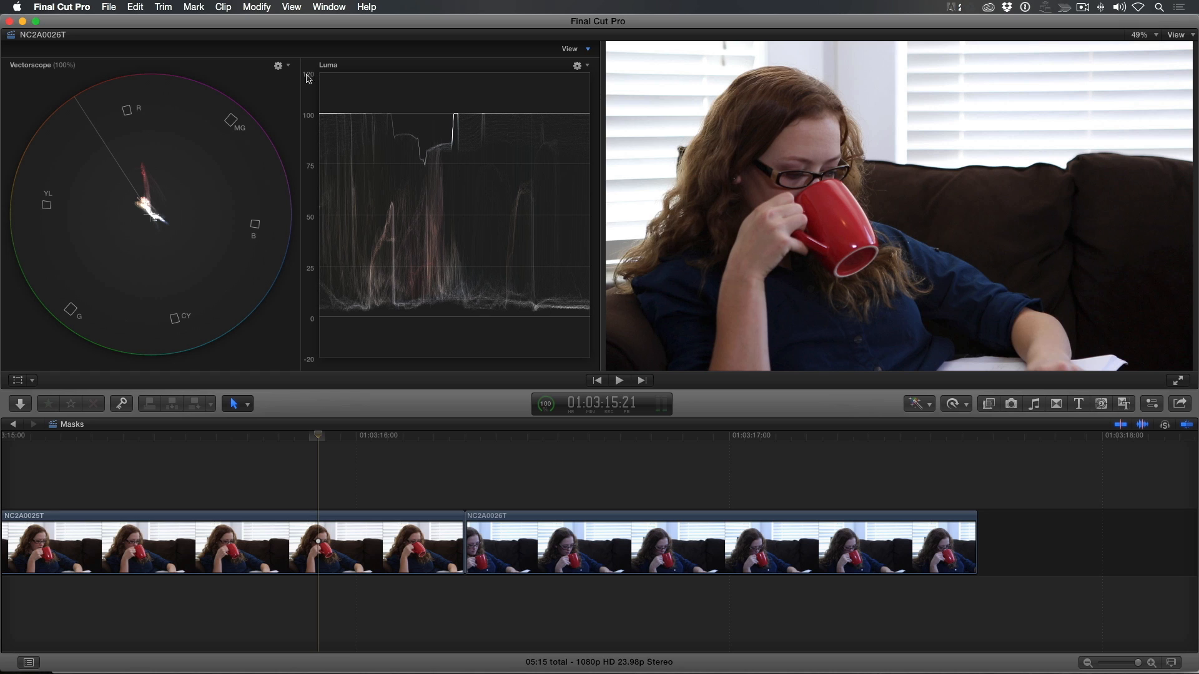
pyautogui.click(287, 67)
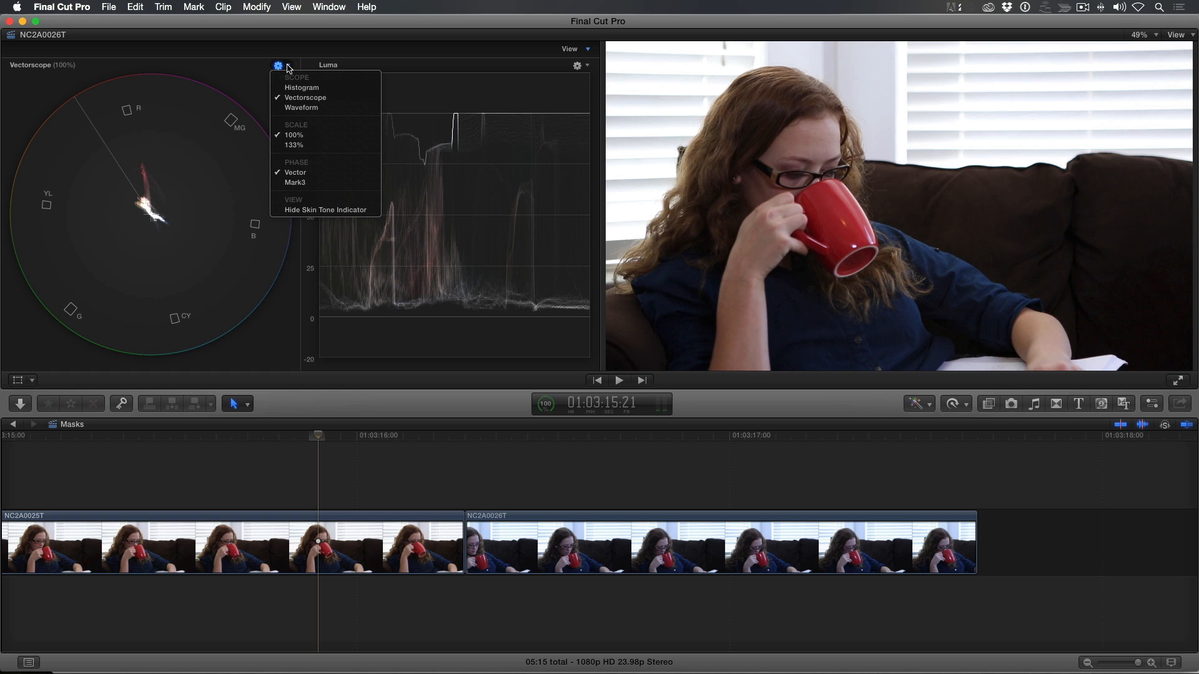
pyautogui.click(296, 108)
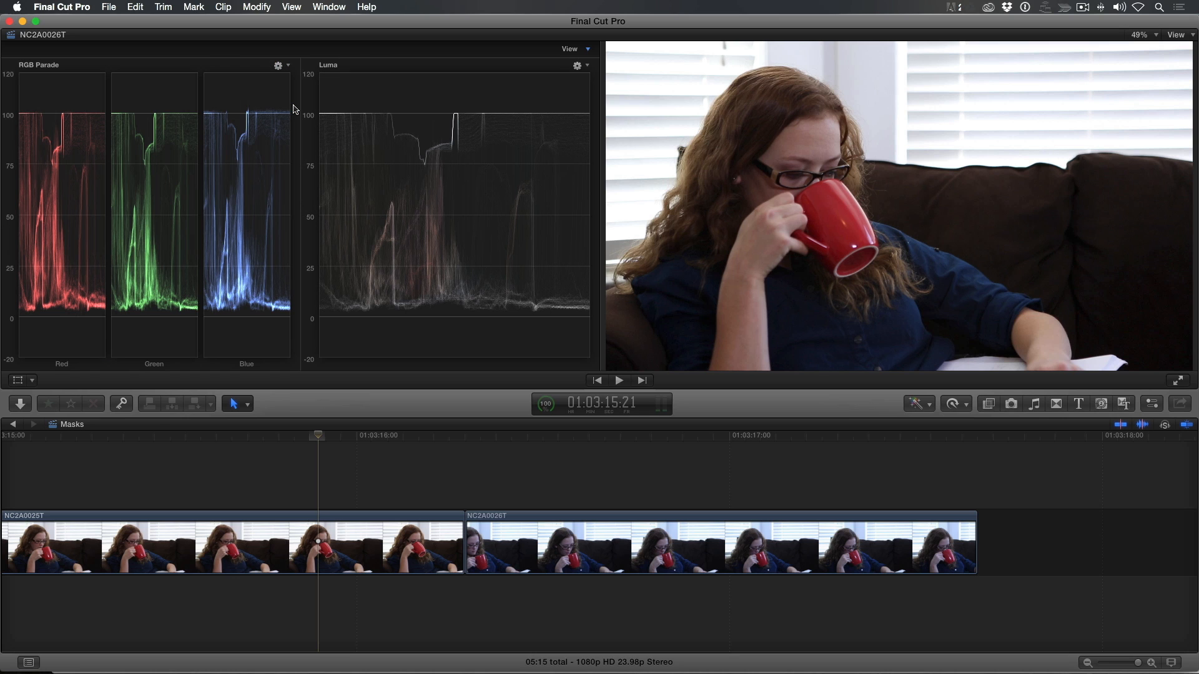
pyautogui.click(587, 66)
pyautogui.click(587, 89)
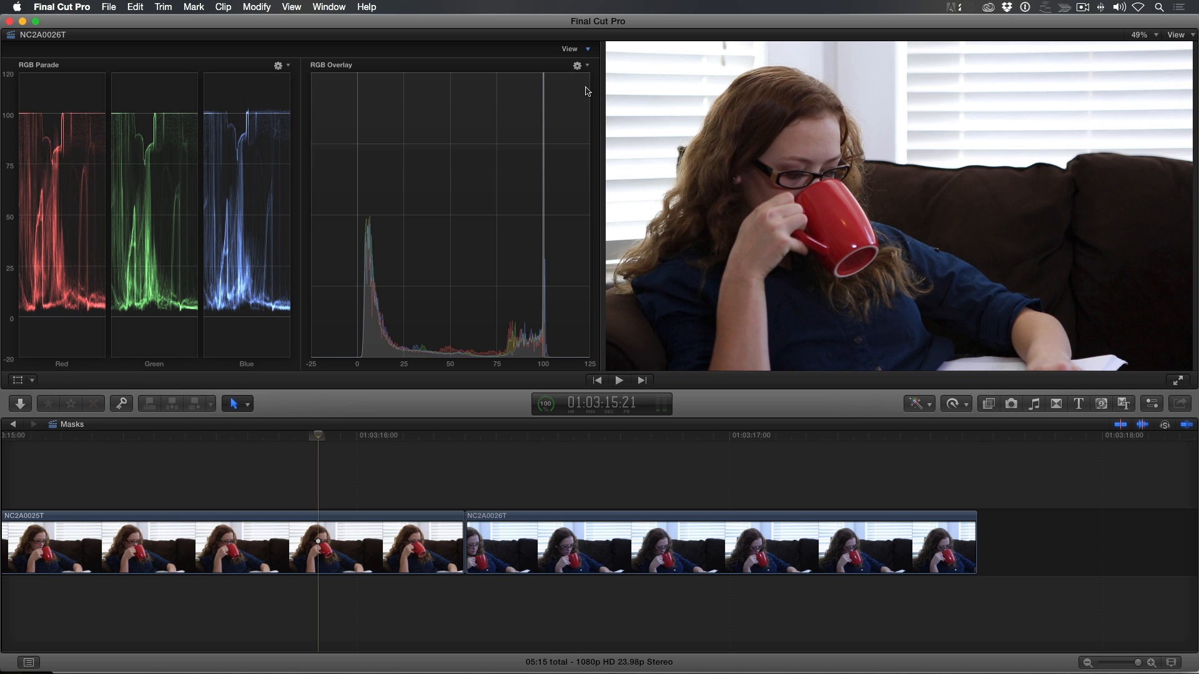
# Apply the Color Correction effect to clip NC2A0025T and show it among the clip's video effect settings
pyautogui.press('super+5')
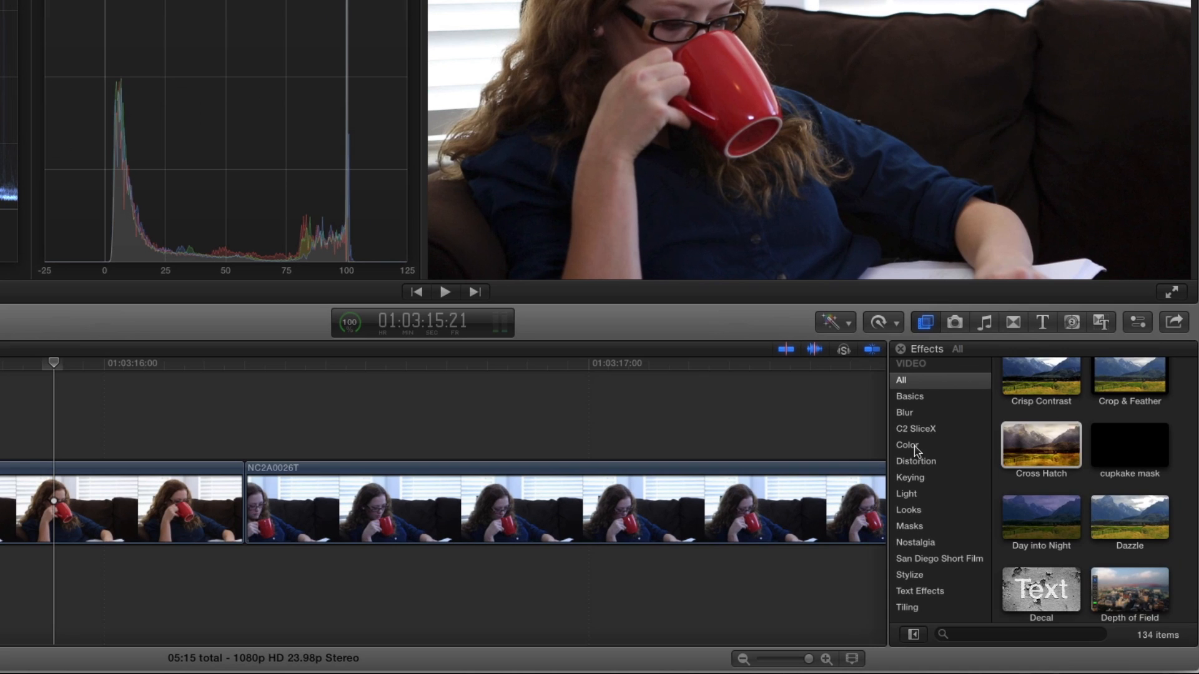
pyautogui.click(915, 449)
pyautogui.moveTo(1040, 434); pyautogui.dragTo(129, 512)
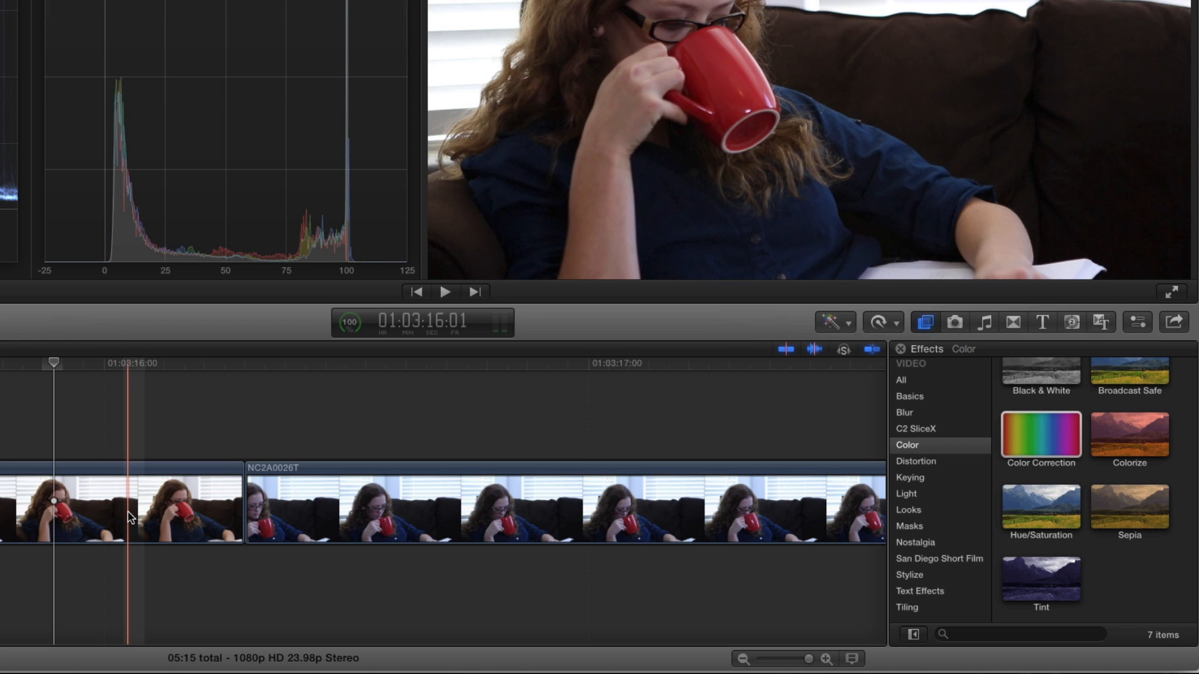
pyautogui.press('super+6')
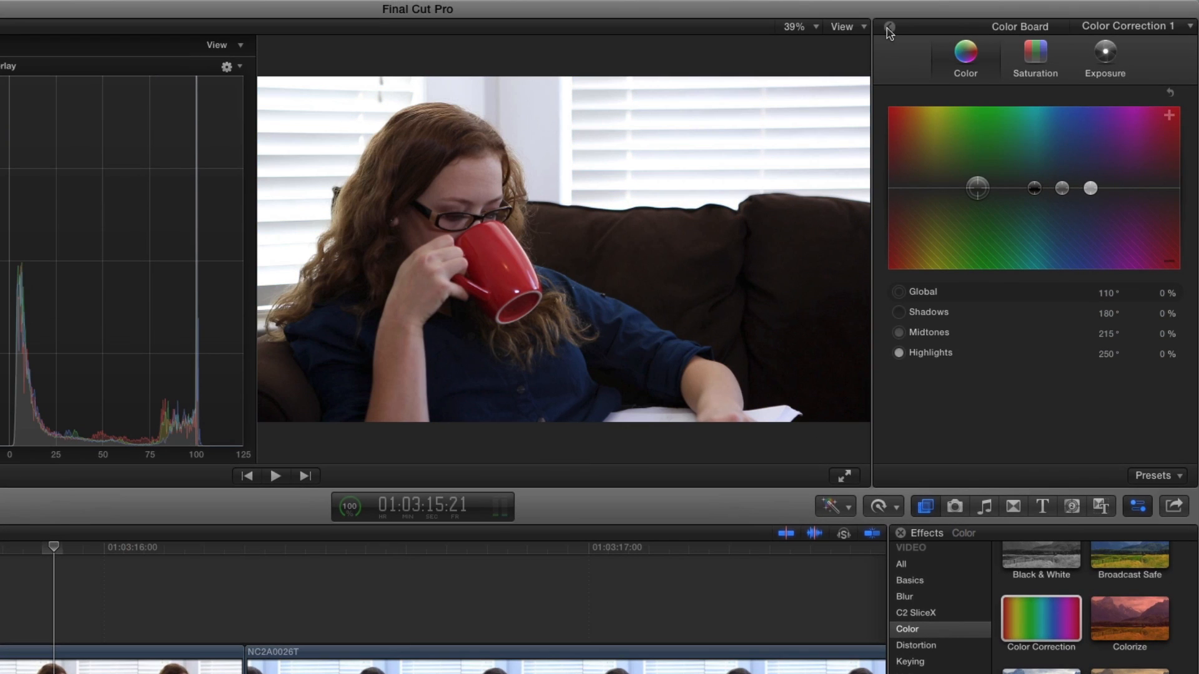
pyautogui.click(889, 27)
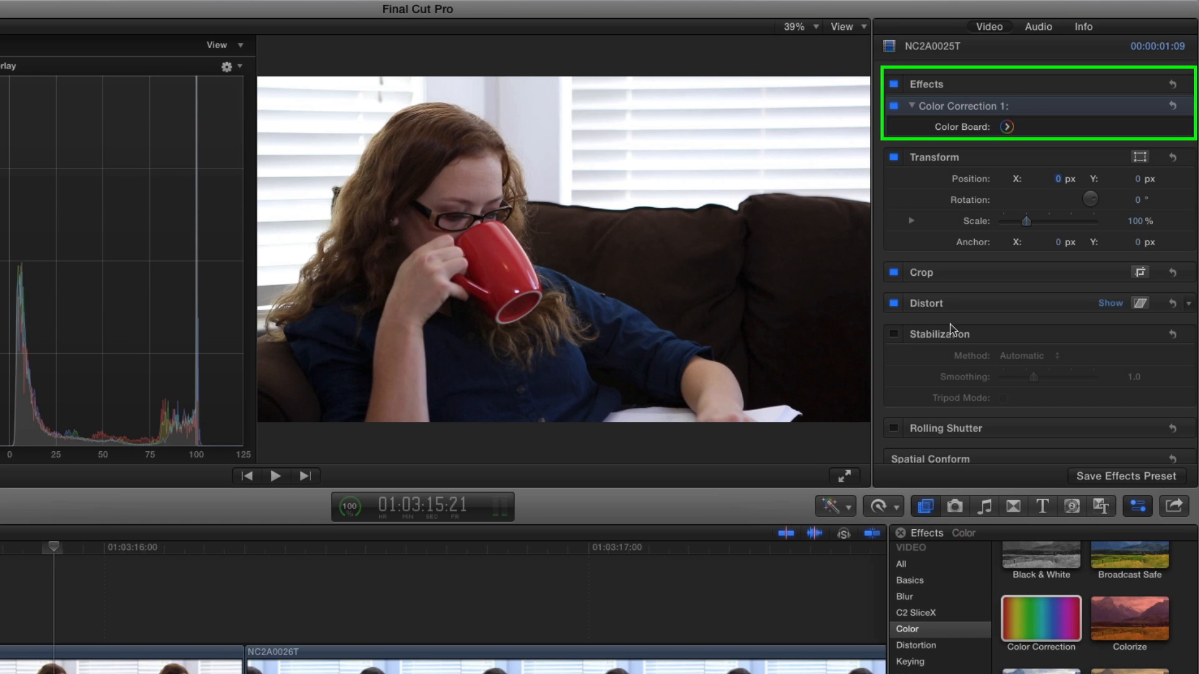
# Apply the Black & White effect to clip NC2A0025T and change its filter color to a near-white tone
pyautogui.click(1019, 559)
pyautogui.moveTo(1020, 559); pyautogui.dragTo(127, 673)
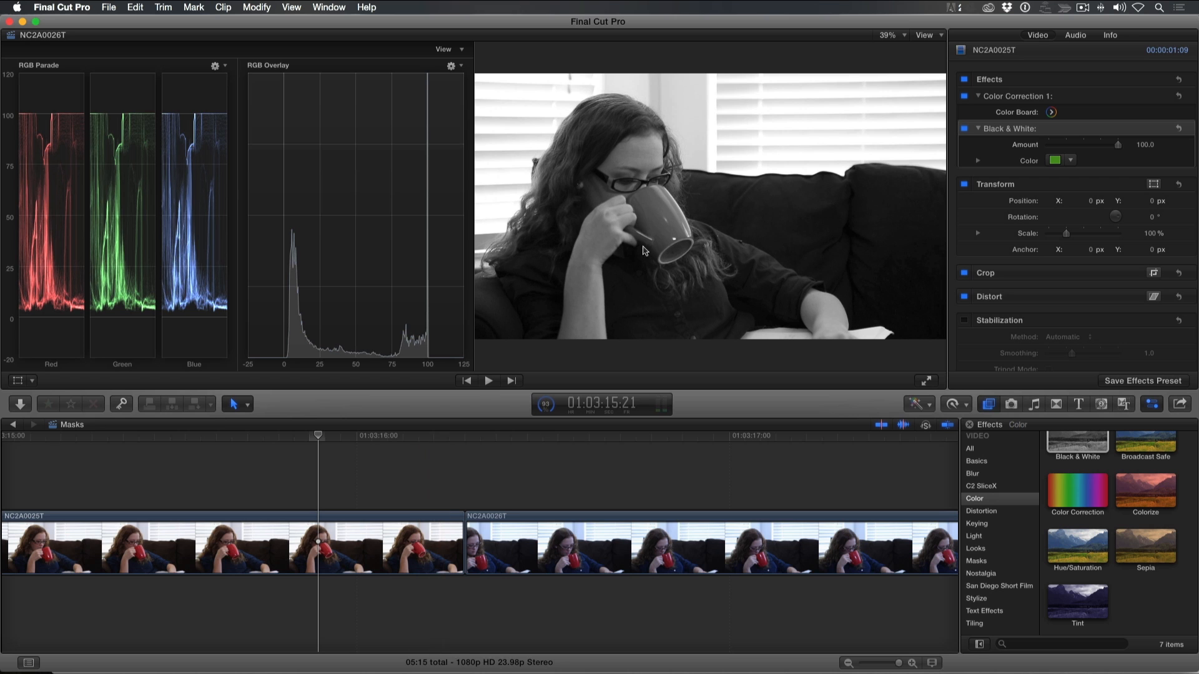
pyautogui.click(1070, 160)
pyautogui.click(1041, 173)
pyautogui.moveTo(1041, 173); pyautogui.dragTo(1010, 187)
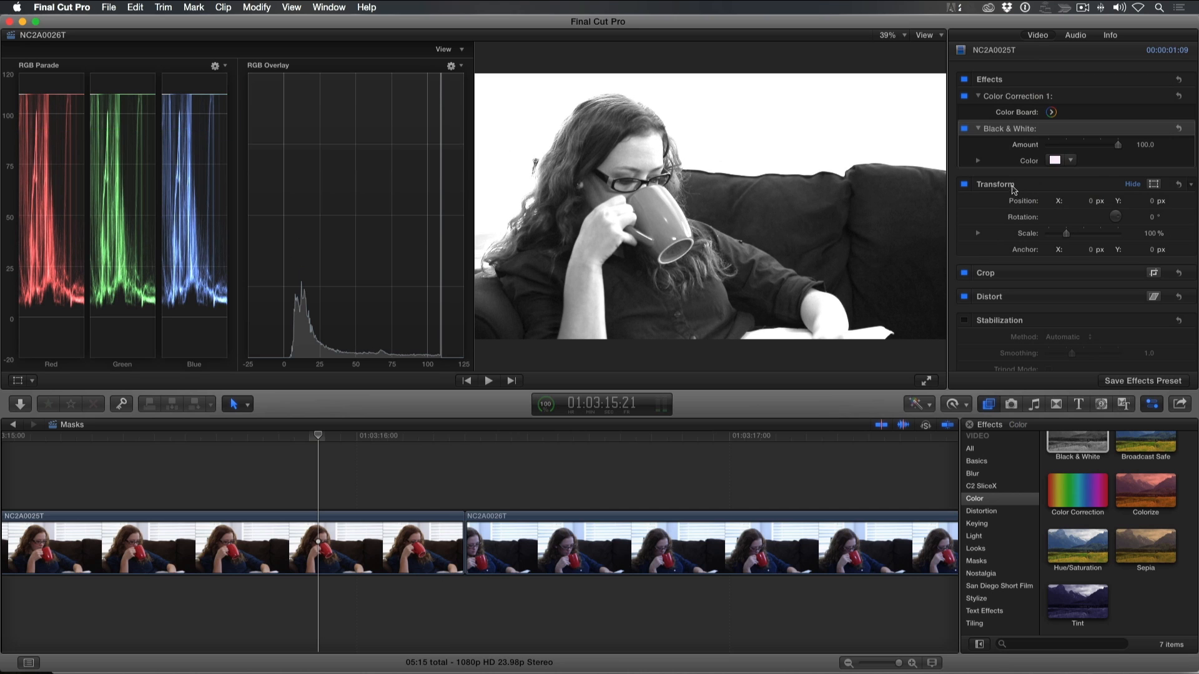
# Try lowering the highlights exposure of Color Correction 1 to -42% and reset it
pyautogui.click(1051, 113)
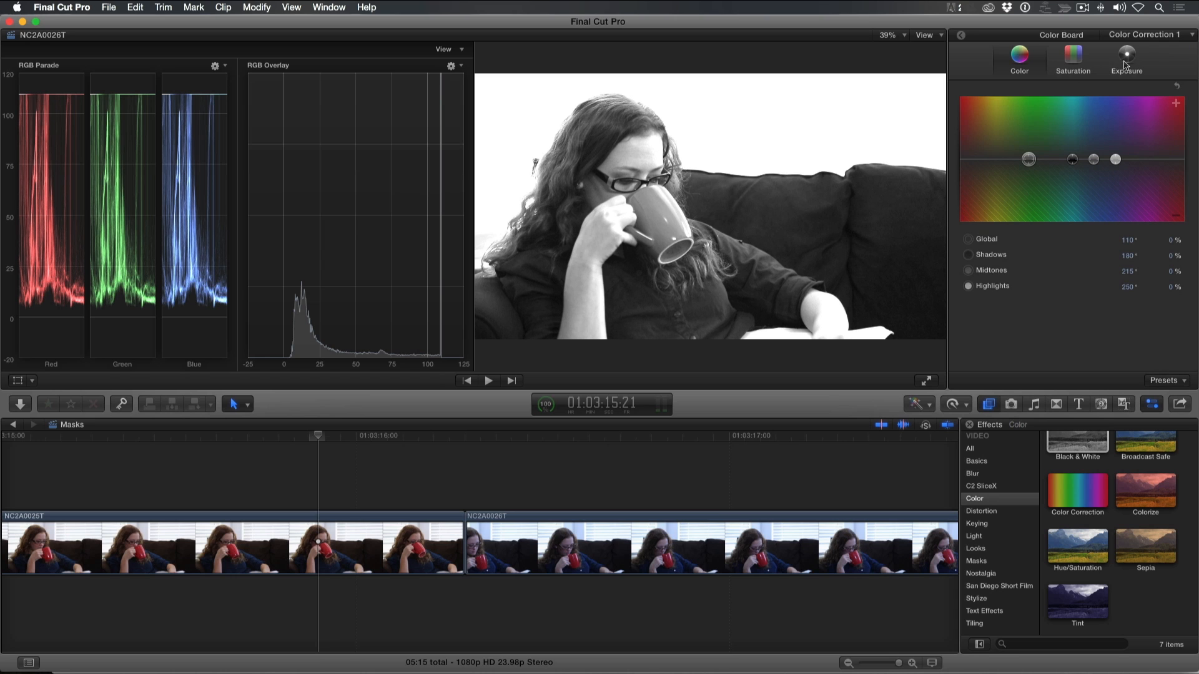
pyautogui.click(1125, 70)
pyautogui.moveTo(1151, 159); pyautogui.dragTo(1146, 189)
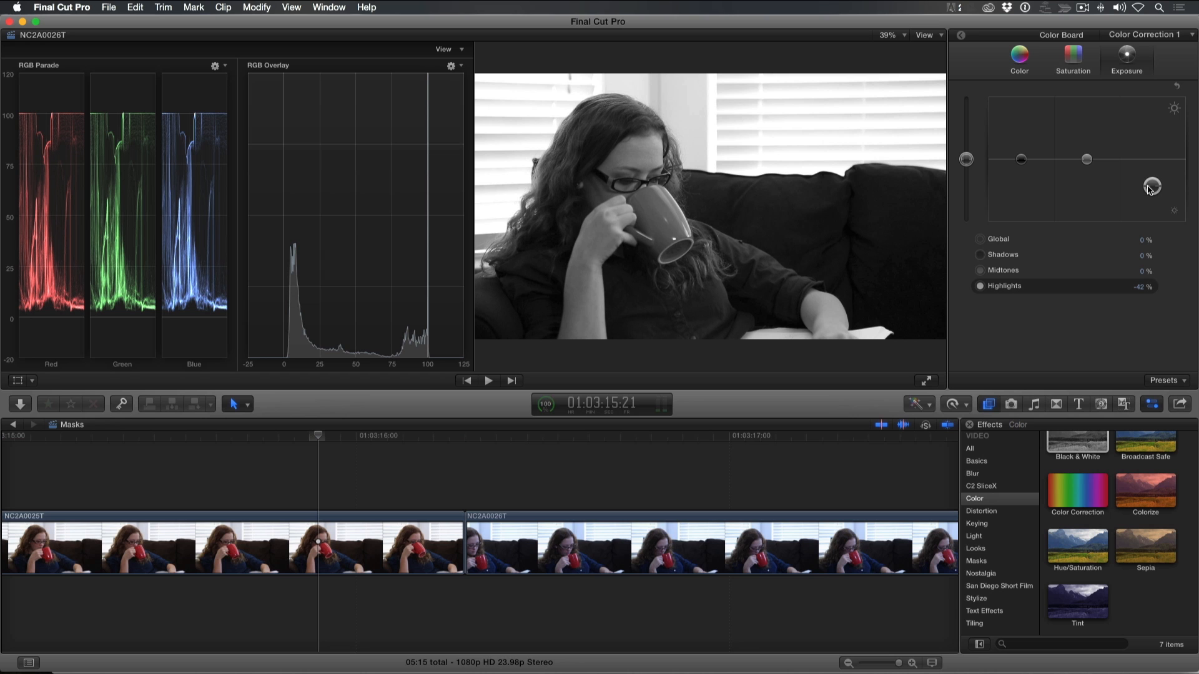
pyautogui.press('Delete')
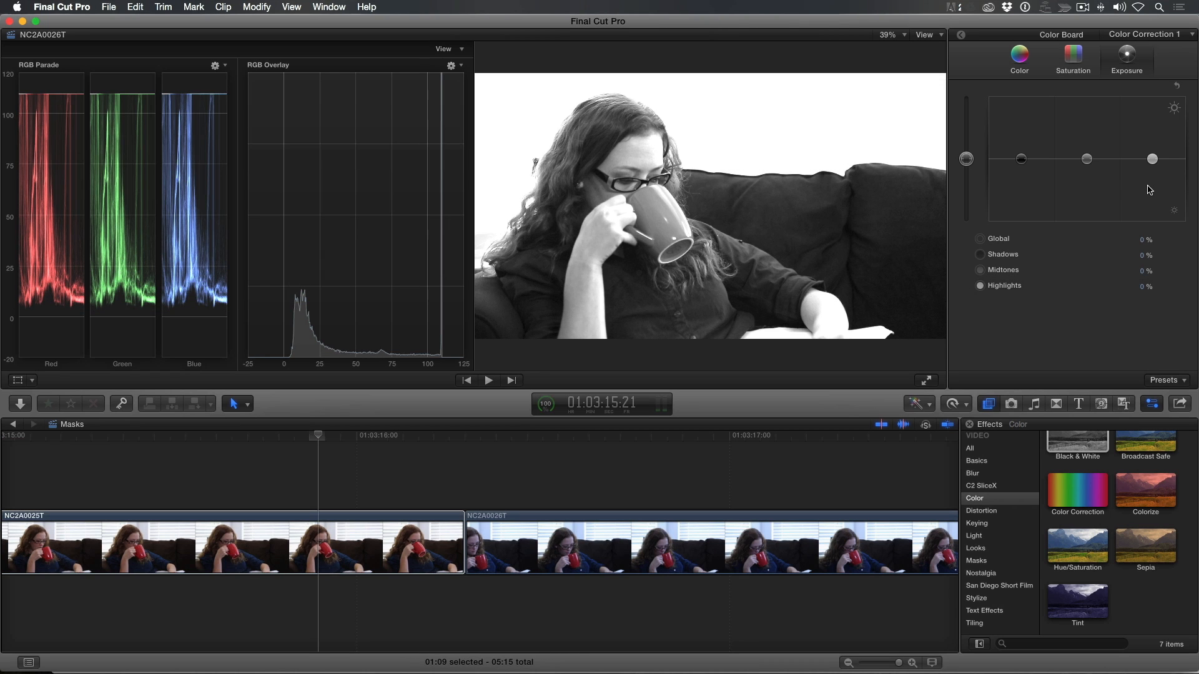
# Reorder the clip's video effects so that Color Correction 1 comes after Black & White
pyautogui.click(962, 36)
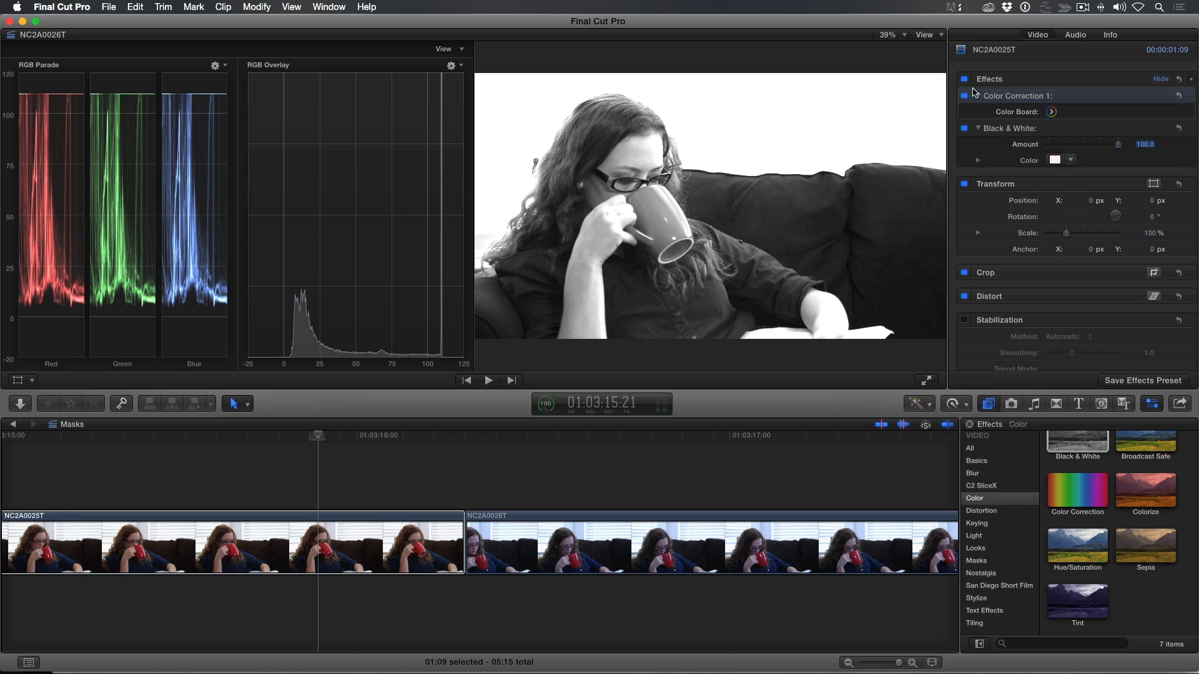
pyautogui.click(995, 98)
pyautogui.press('Delete')
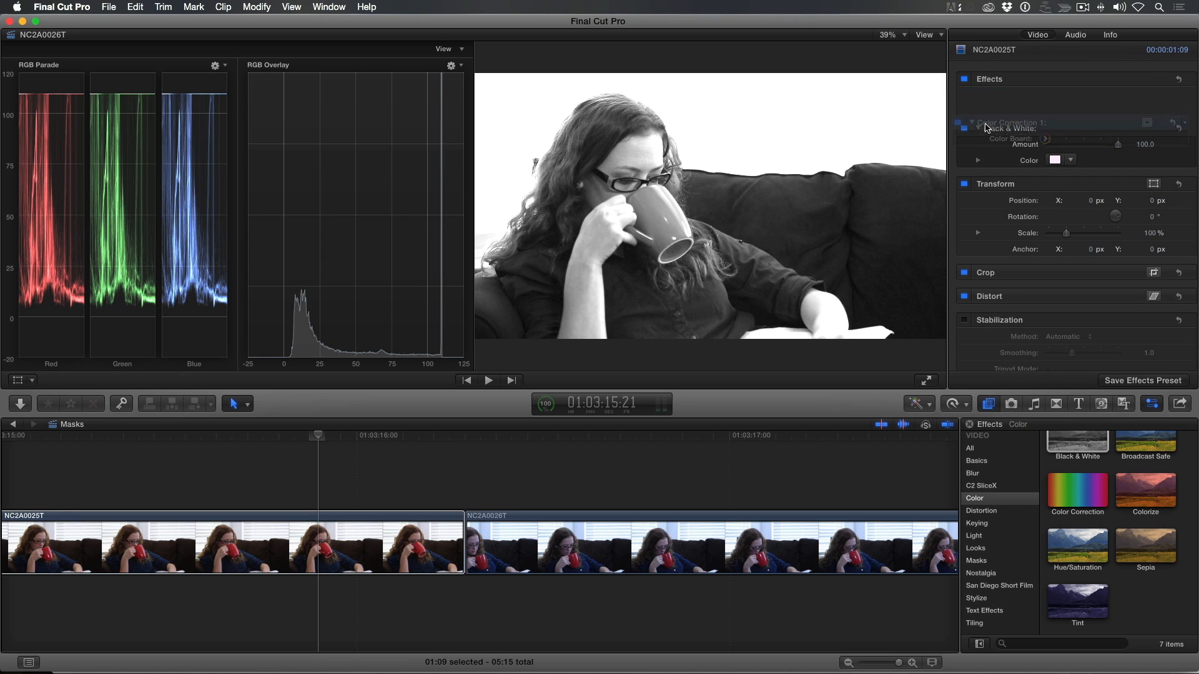
pyautogui.press('super+z')
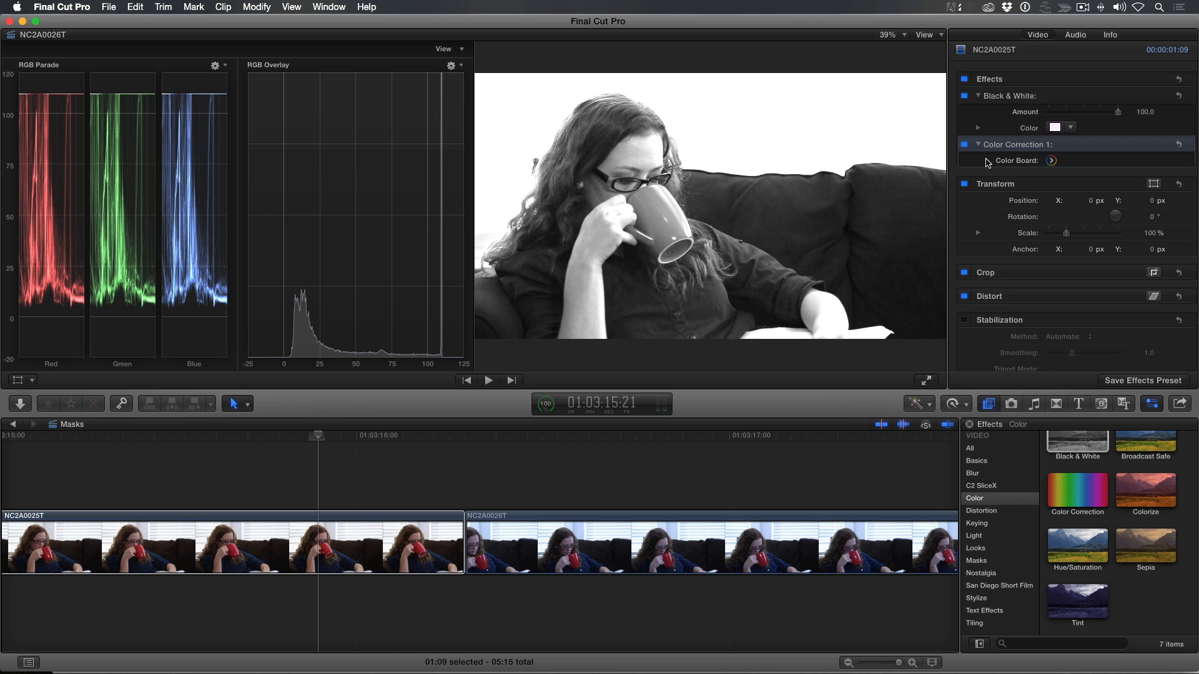
# Set the highlights exposure of Color Correction 1 to -19% and return to the clip's effect settings
pyautogui.click(1048, 161)
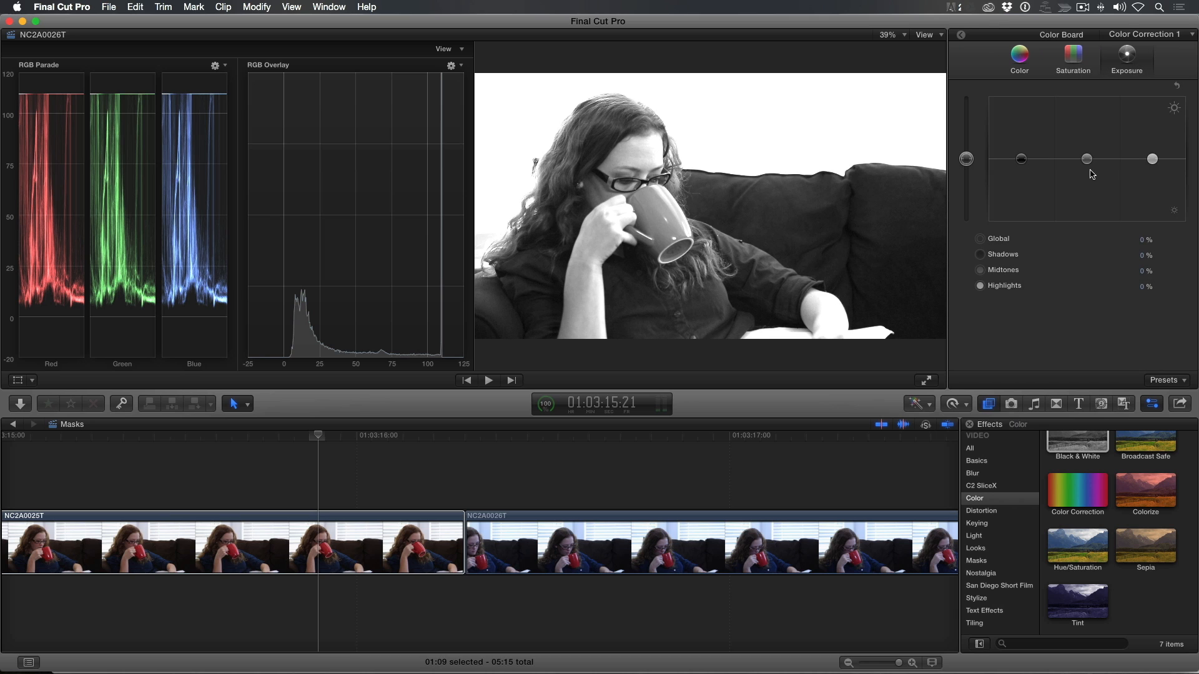
pyautogui.moveTo(1151, 158); pyautogui.dragTo(1152, 172)
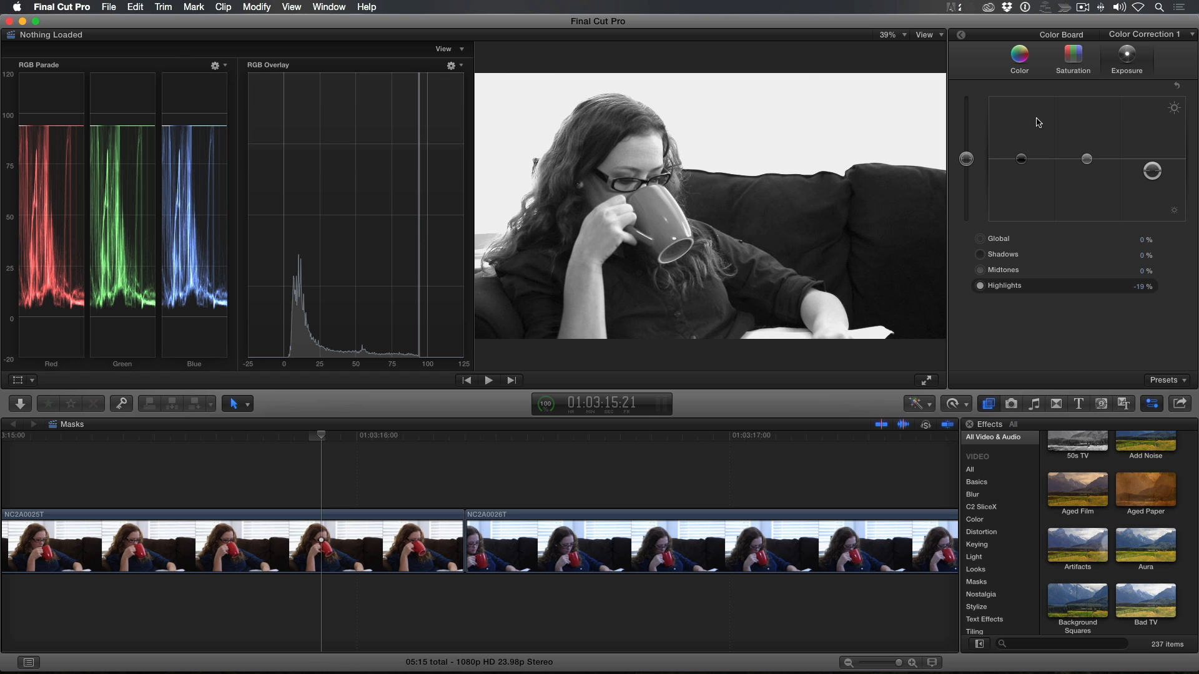
pyautogui.click(961, 36)
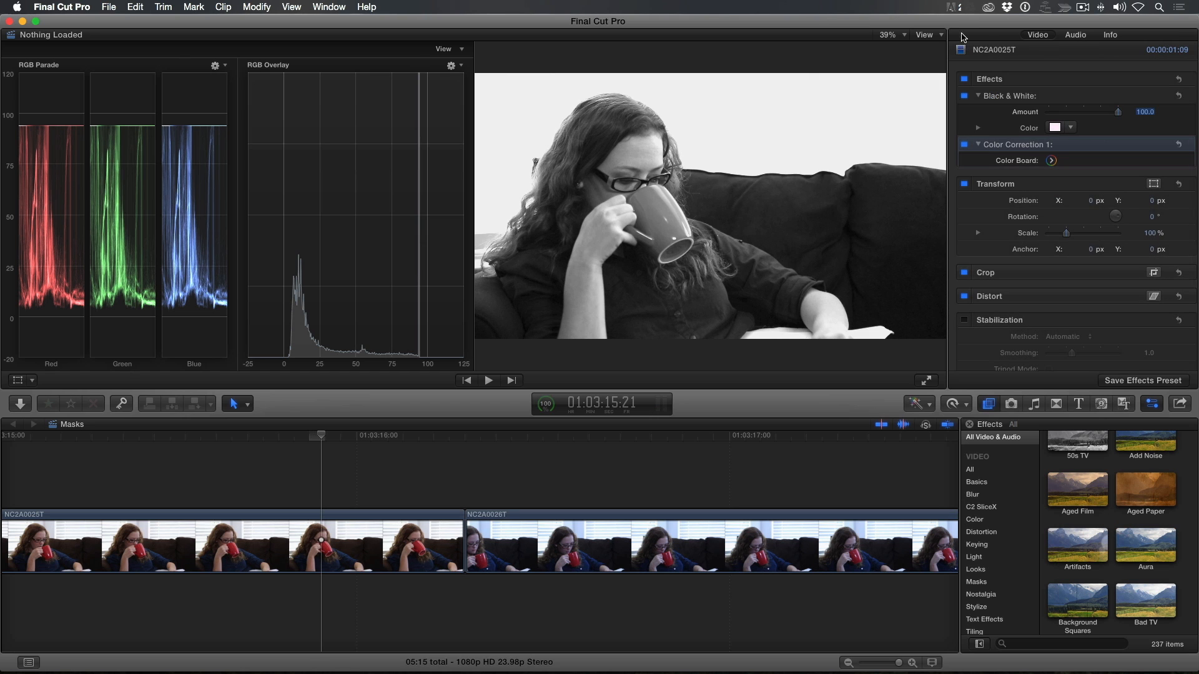
# Save the Black & White and Color Correction 1 effects as preset "HI Con Black & White" in a new category "San Diego Short Film"
pyautogui.click(1116, 383)
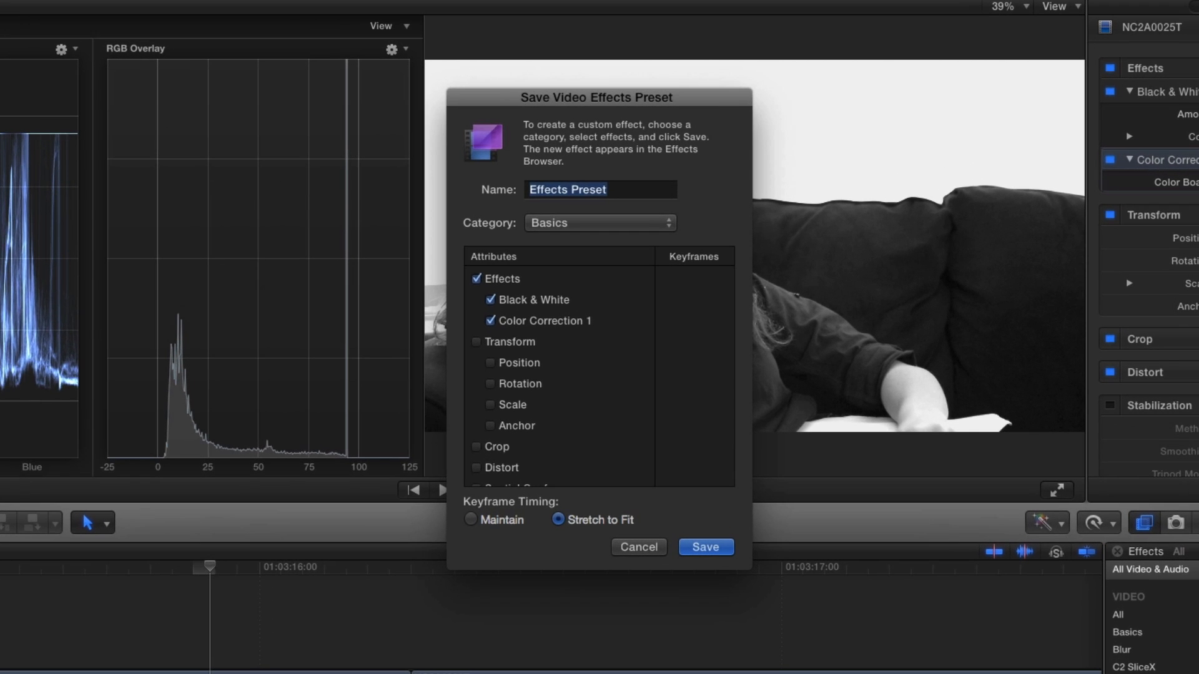
pyautogui.write('HI')
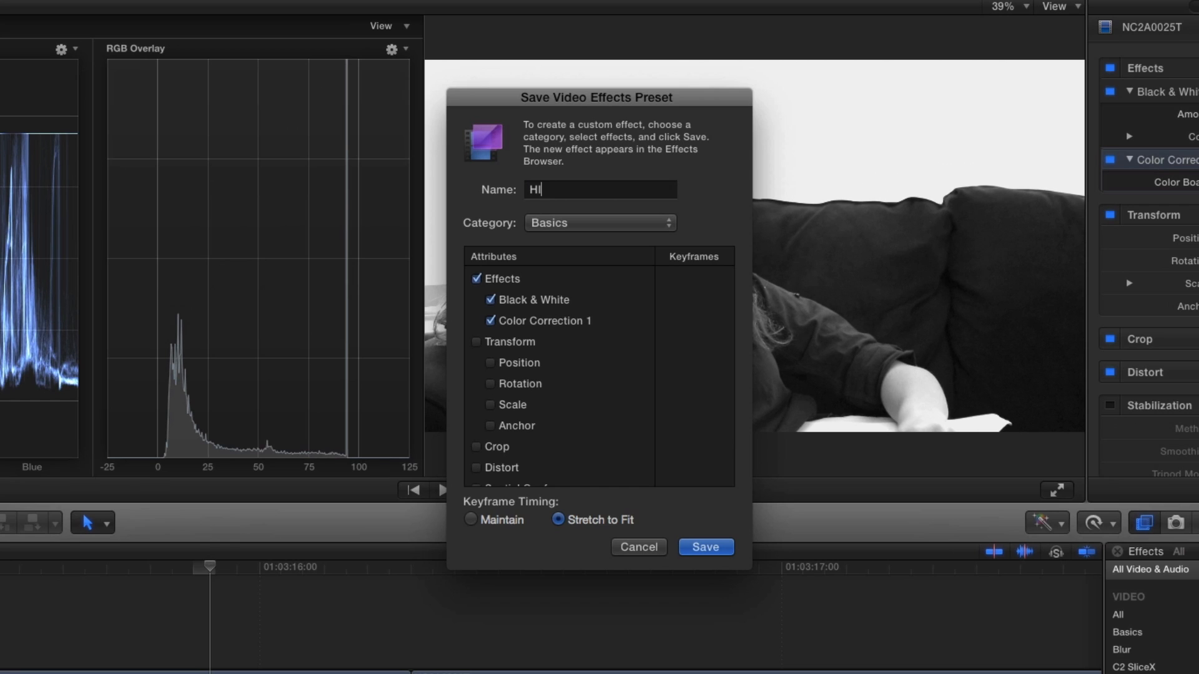
pyautogui.write(' Con Black & White')
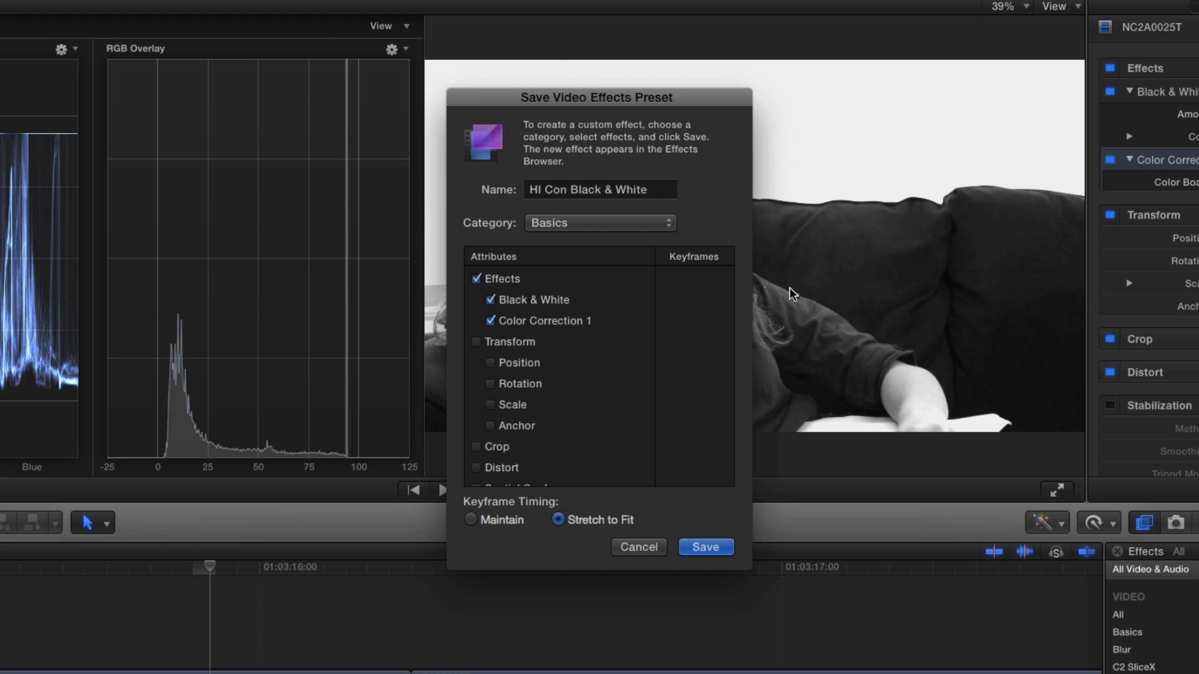
pyautogui.click(649, 223)
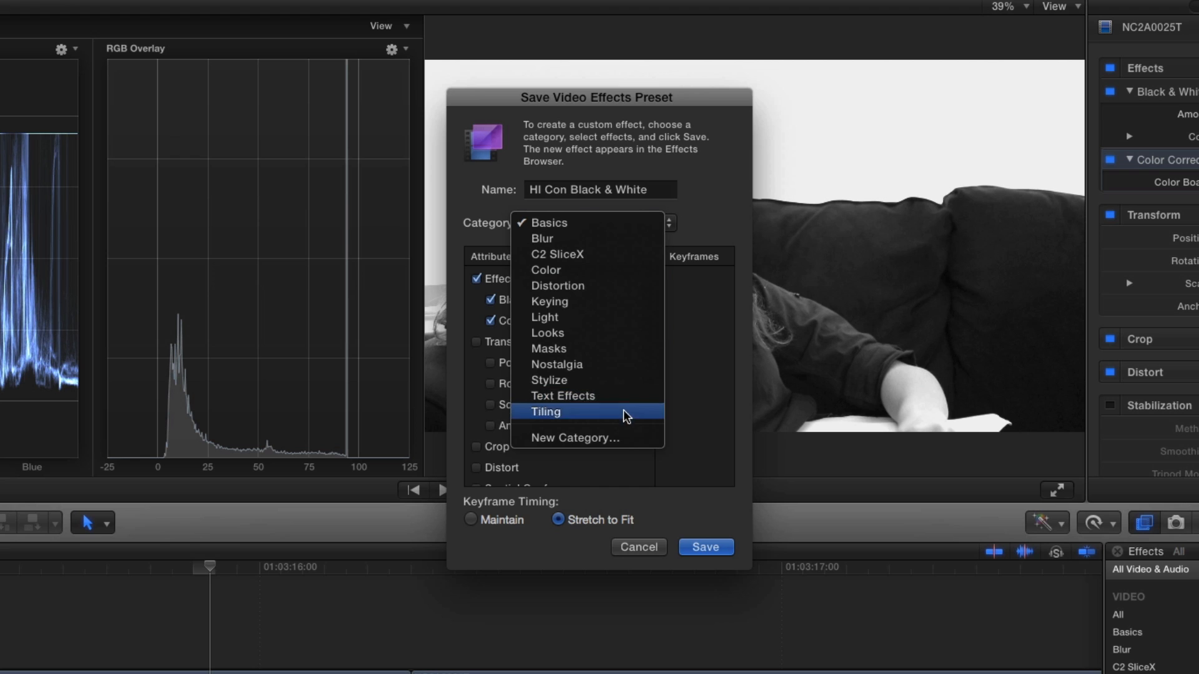
pyautogui.click(626, 437)
pyautogui.write('San Diego Short Film')
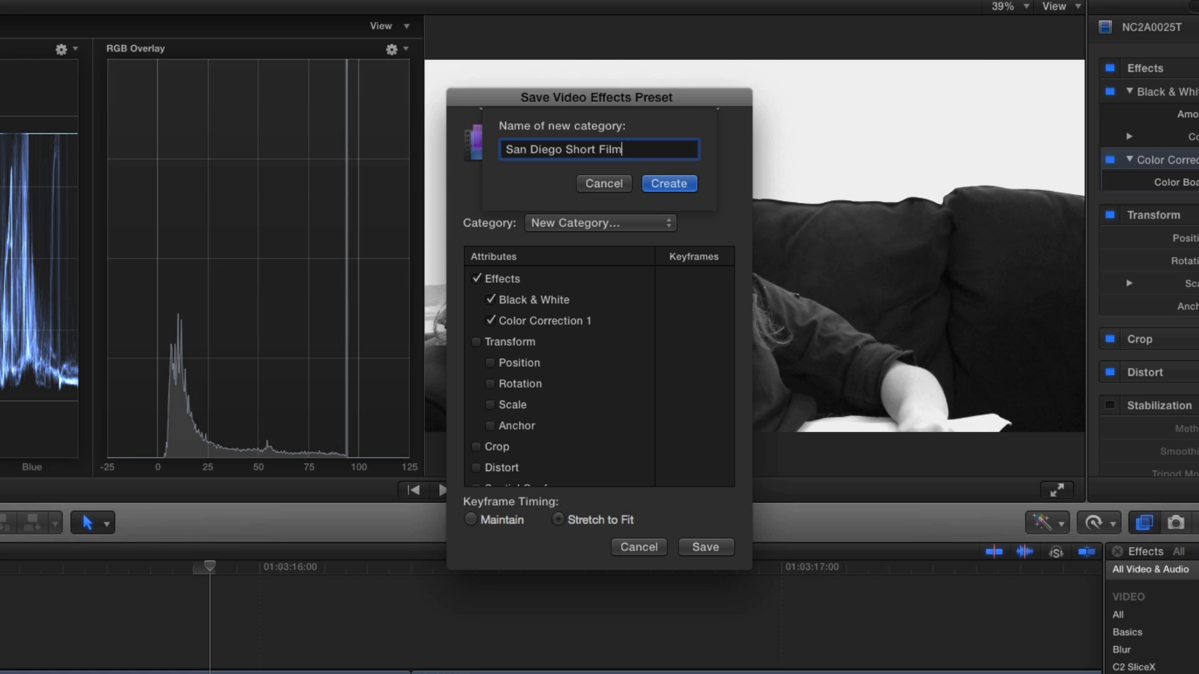
pyautogui.click(673, 184)
pyautogui.click(711, 548)
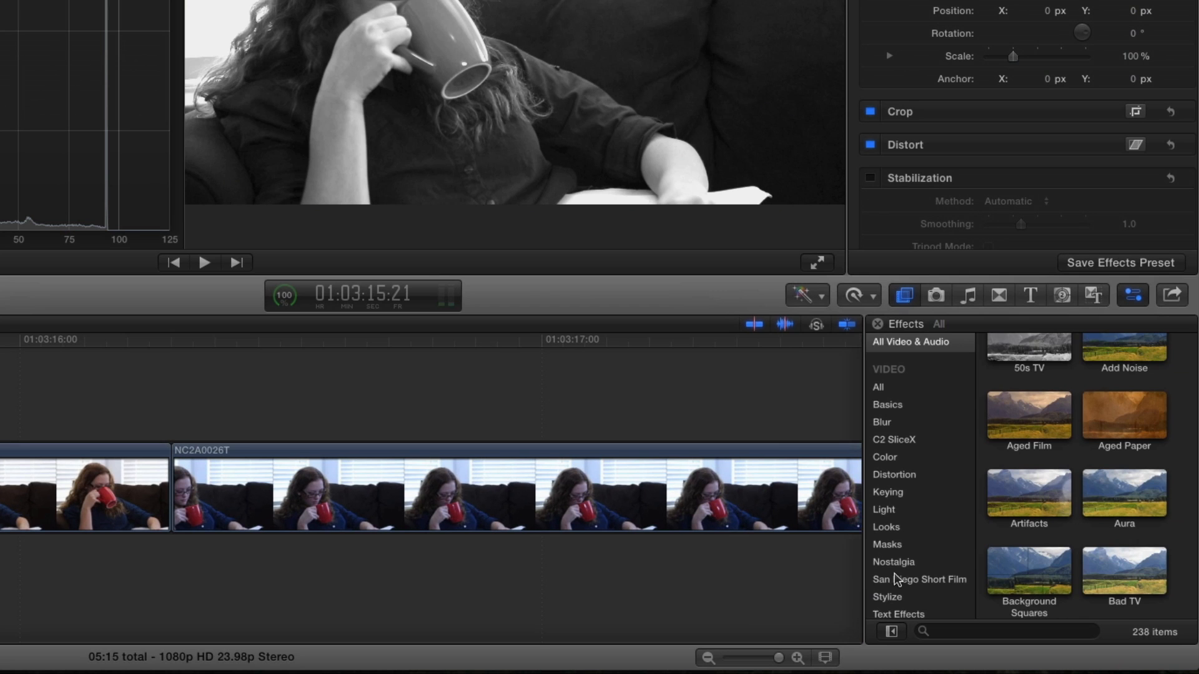
# Apply the HI Con Black & White preset from the San Diego Short Film category to clip NC2A0026T
pyautogui.click(895, 580)
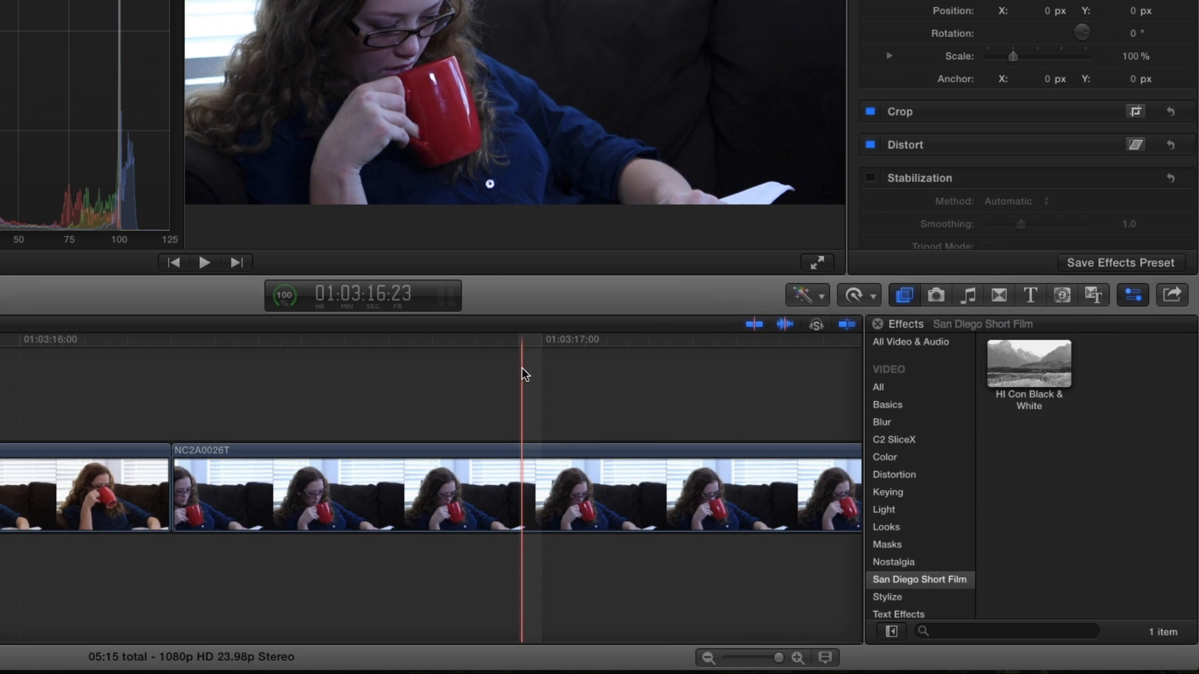
pyautogui.click(522, 368)
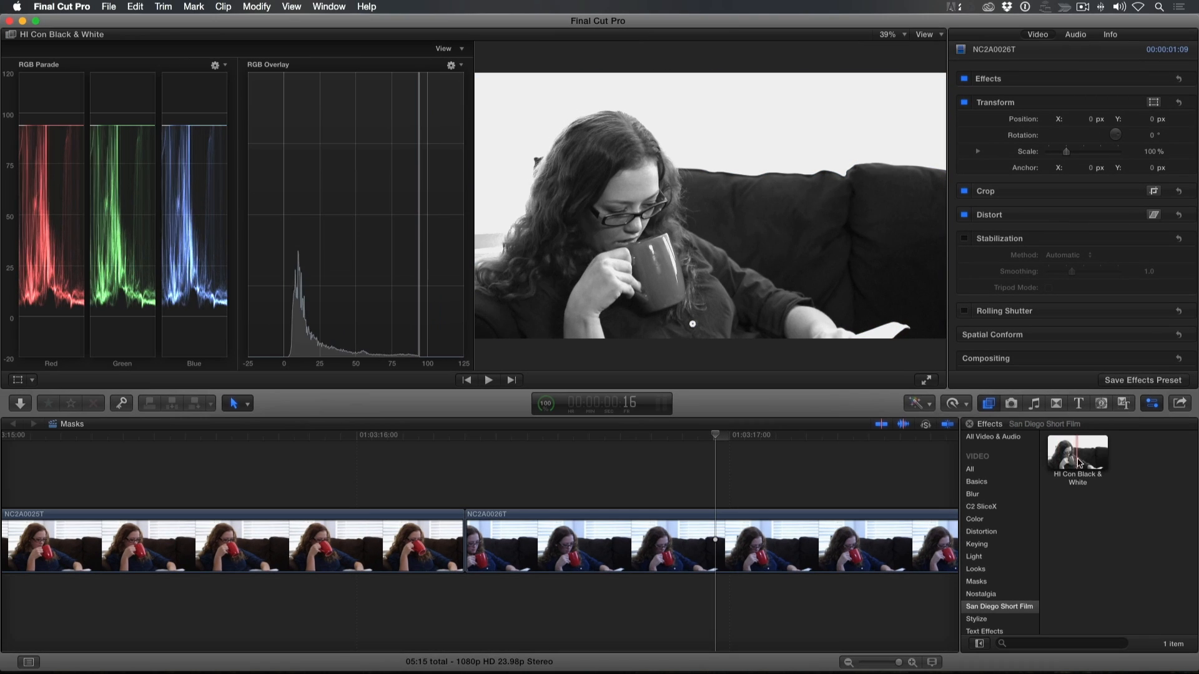
pyautogui.moveTo(1075, 464); pyautogui.dragTo(738, 556)
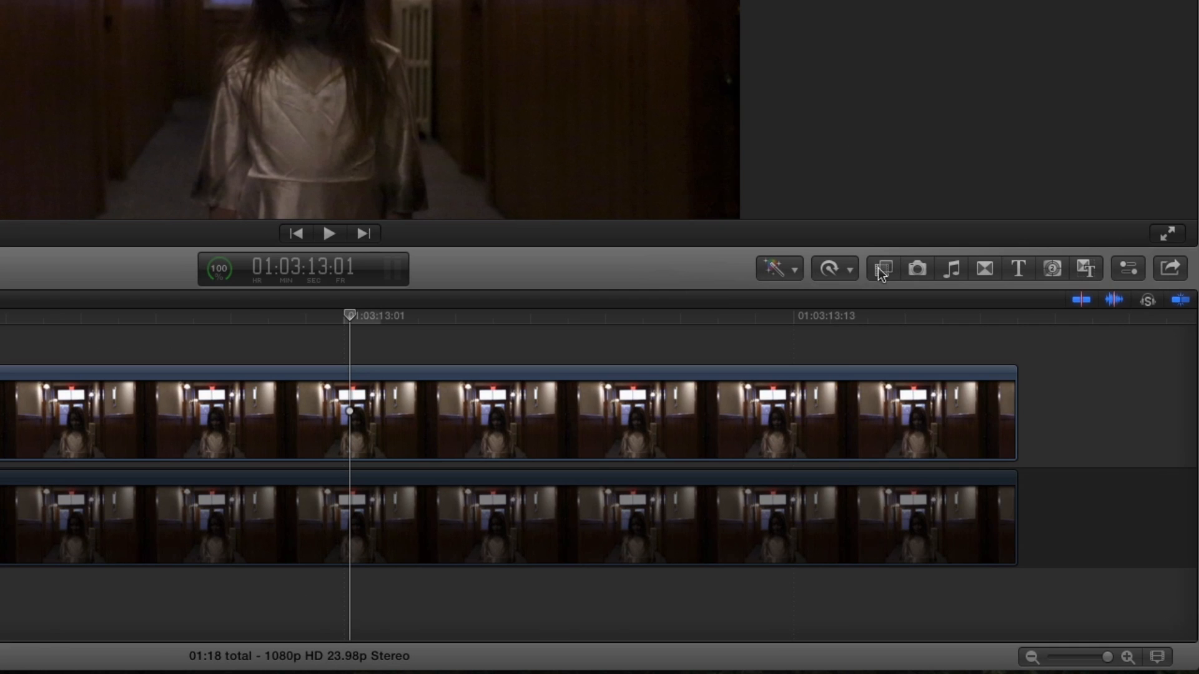
# Park the playhead at 01:03:13:02 and apply the Draw Mask effect to the upper NC2A9920 clip
pyautogui.click(881, 271)
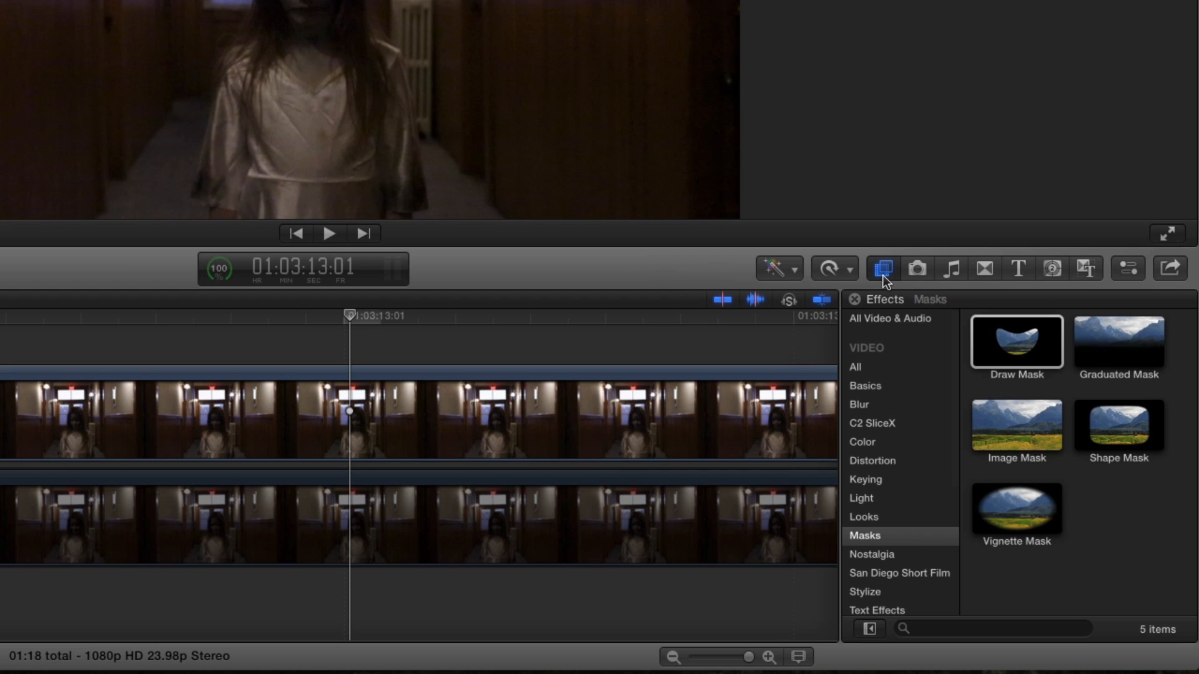
pyautogui.moveTo(994, 346)
pyautogui.mouseDown()
pyautogui.moveTo(905, 304)
pyautogui.moveTo(647, 403)
pyautogui.moveTo(918, 315)
pyautogui.moveTo(991, 343)
pyautogui.mouseUp()
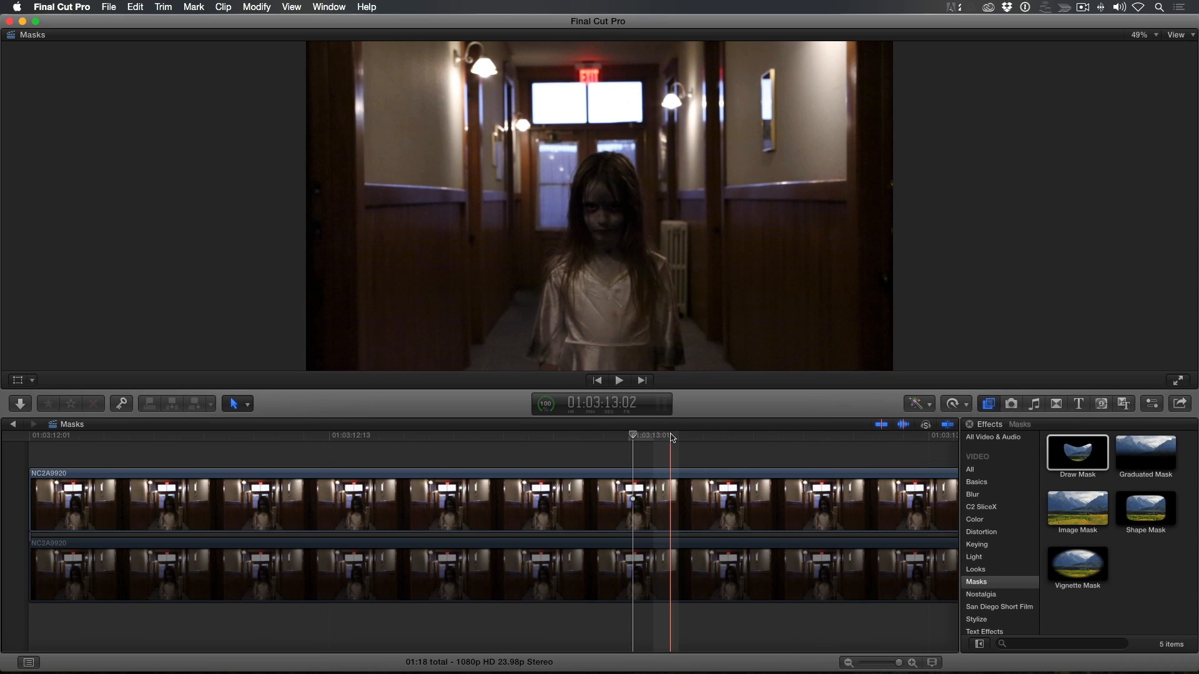
pyautogui.click(649, 425)
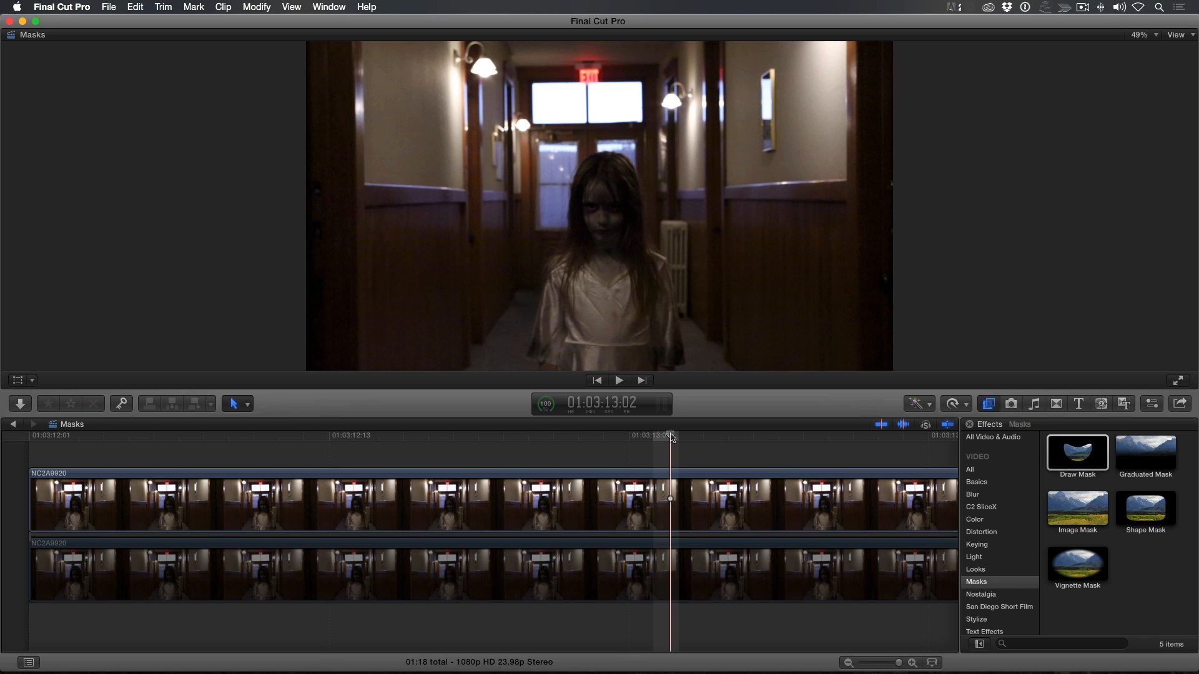
pyautogui.moveTo(1070, 455)
pyautogui.mouseDown()
pyautogui.moveTo(827, 430)
pyautogui.moveTo(603, 499)
pyautogui.mouseUp()
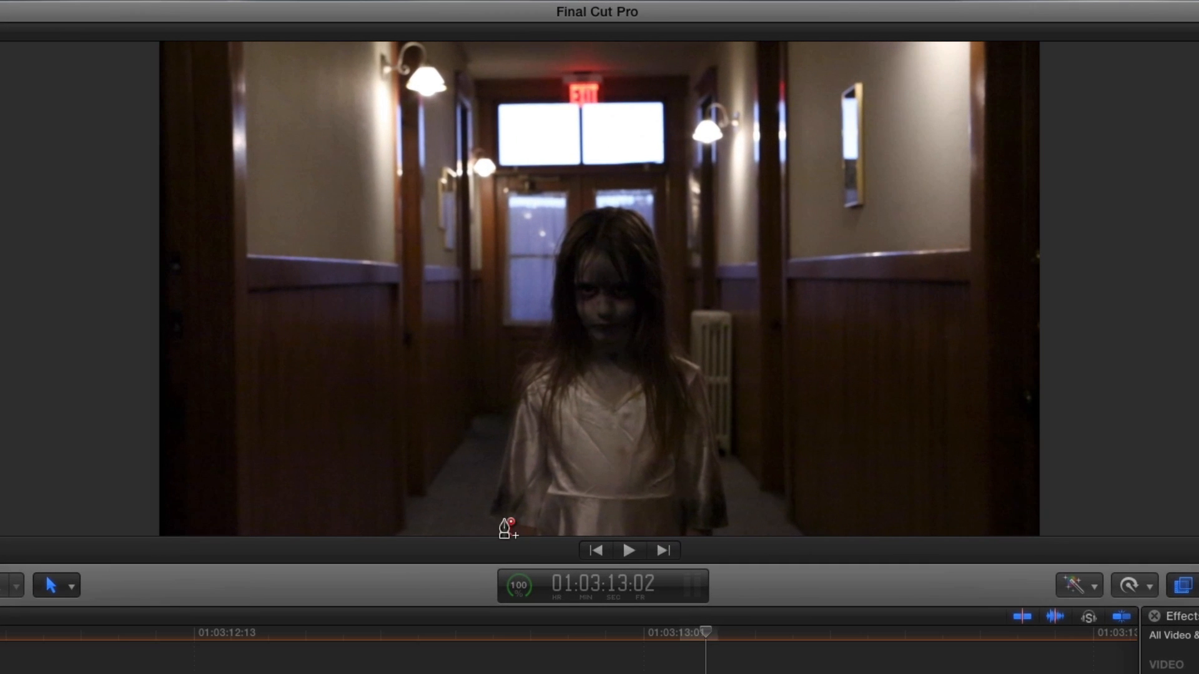
# Draw a closed mask around the girl's dress, shoulders and head, curving the outline around her hair
pyautogui.click(514, 506)
pyautogui.click(490, 515)
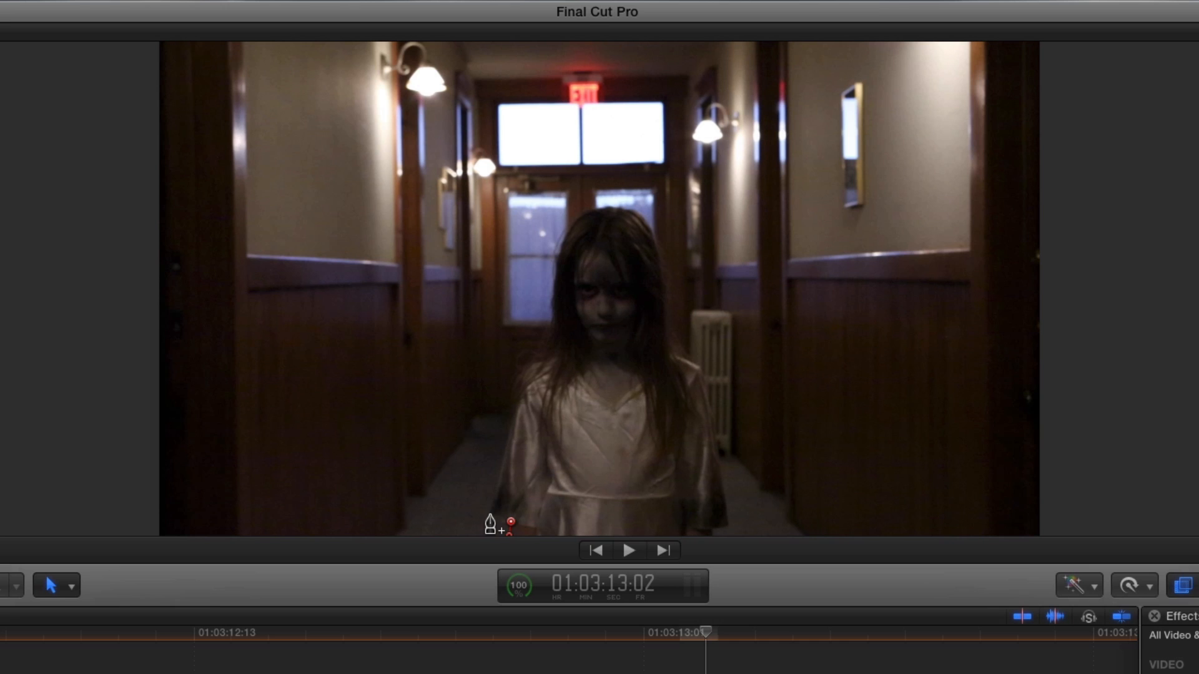
pyautogui.click(518, 412)
pyautogui.moveTo(540, 378); pyautogui.dragTo(558, 367)
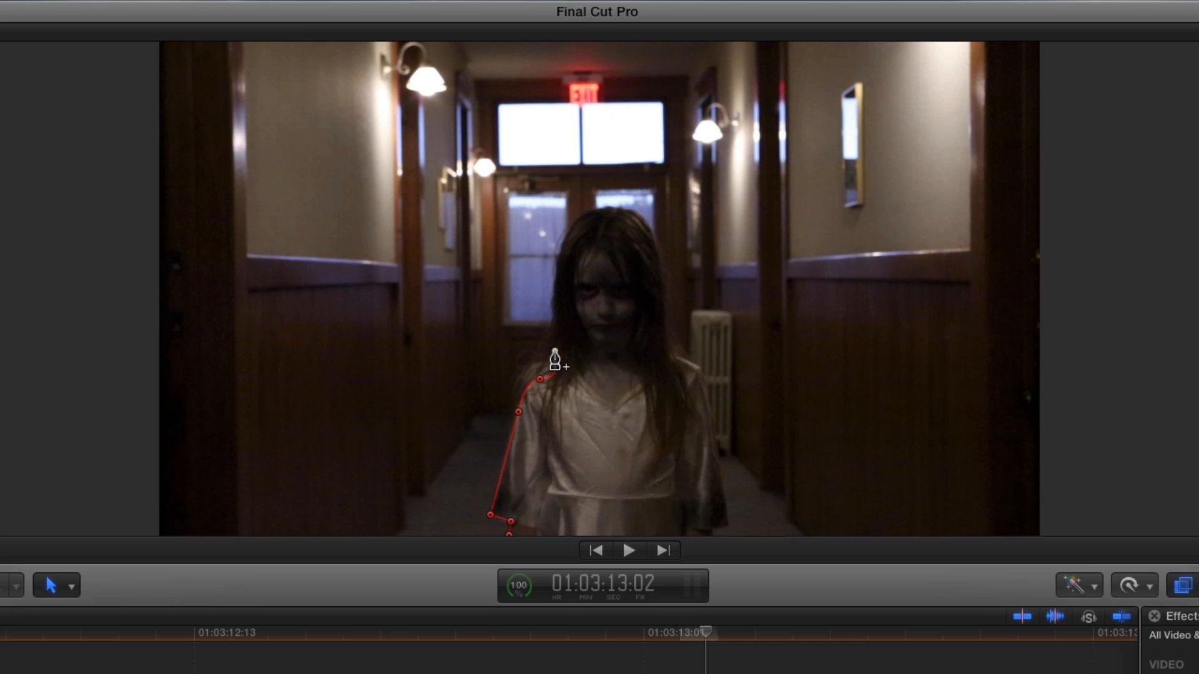
pyautogui.click(575, 223)
pyautogui.moveTo(583, 224); pyautogui.dragTo(597, 217)
pyautogui.click(612, 208)
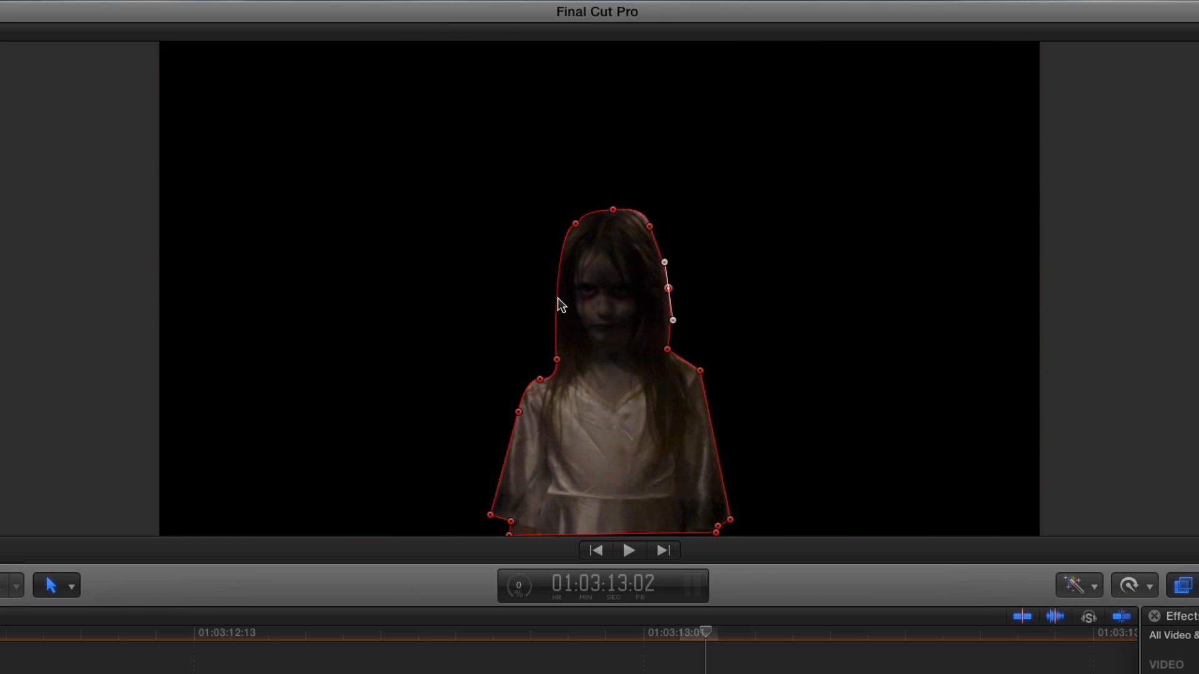
# Add a mask control point along the left side of the girl's hair and set Control Point 13 at her shoulder to Smooth
pyautogui.click(556, 299)
pyautogui.rightClick(700, 372)
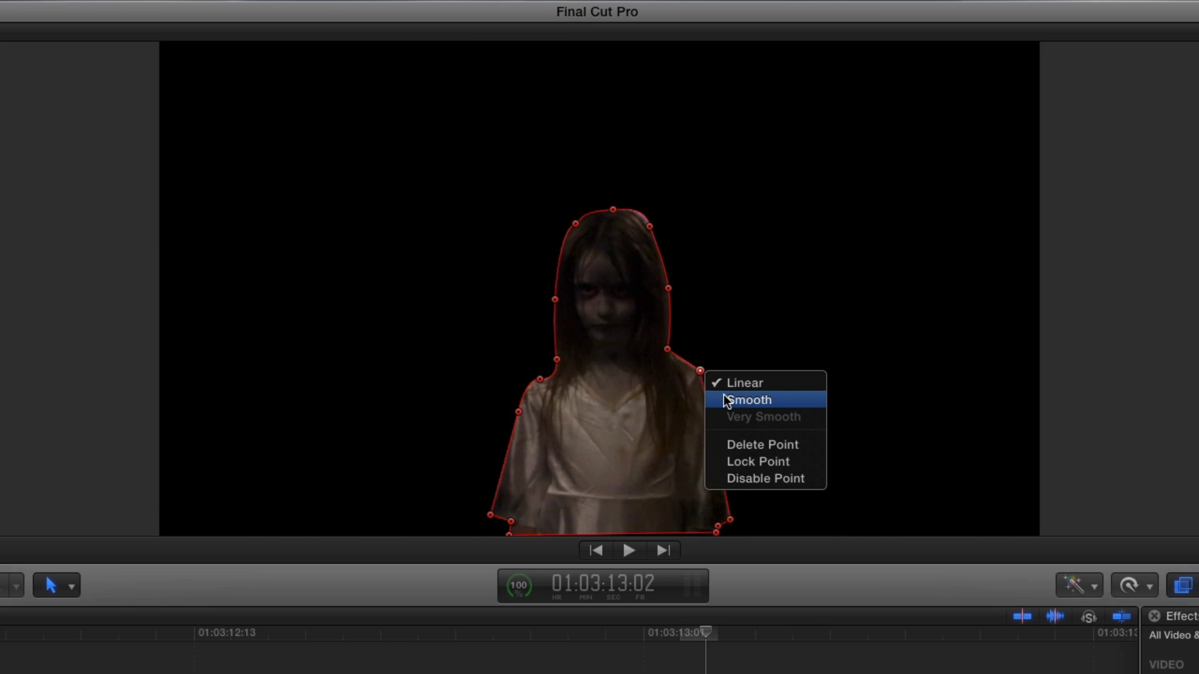
pyautogui.click(724, 399)
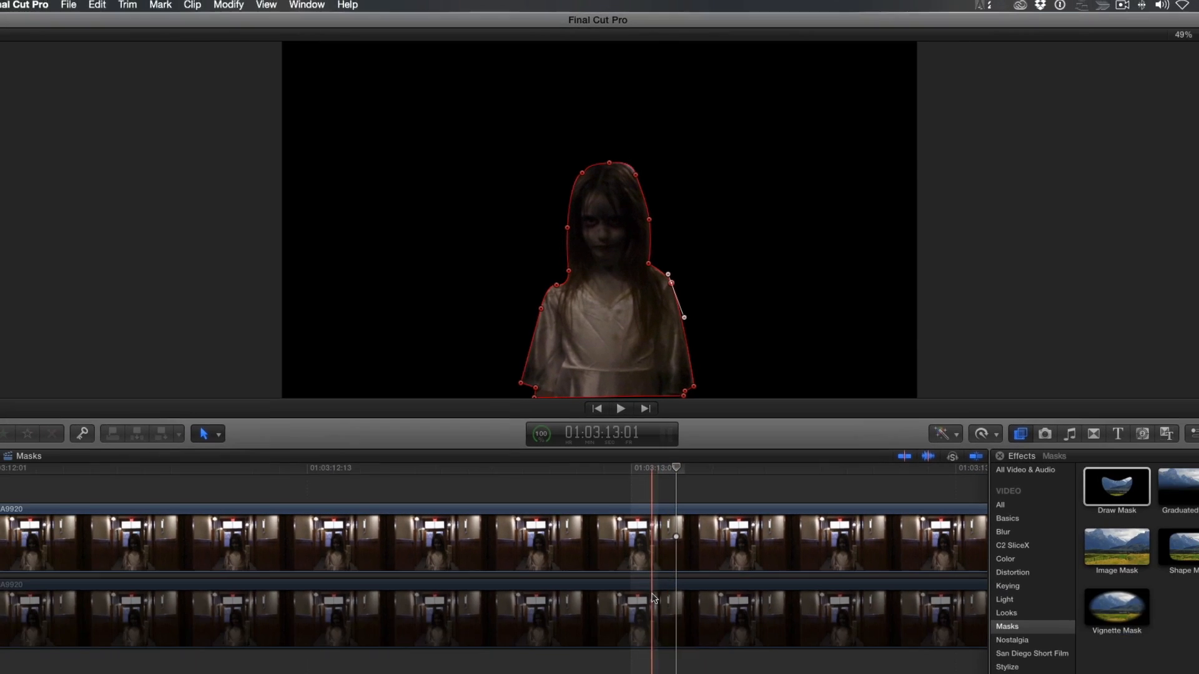
# Darken the lower NC2A9920 clip with color correction, setting midtones exposure to -35% and highlights to -17%
pyautogui.click(653, 602)
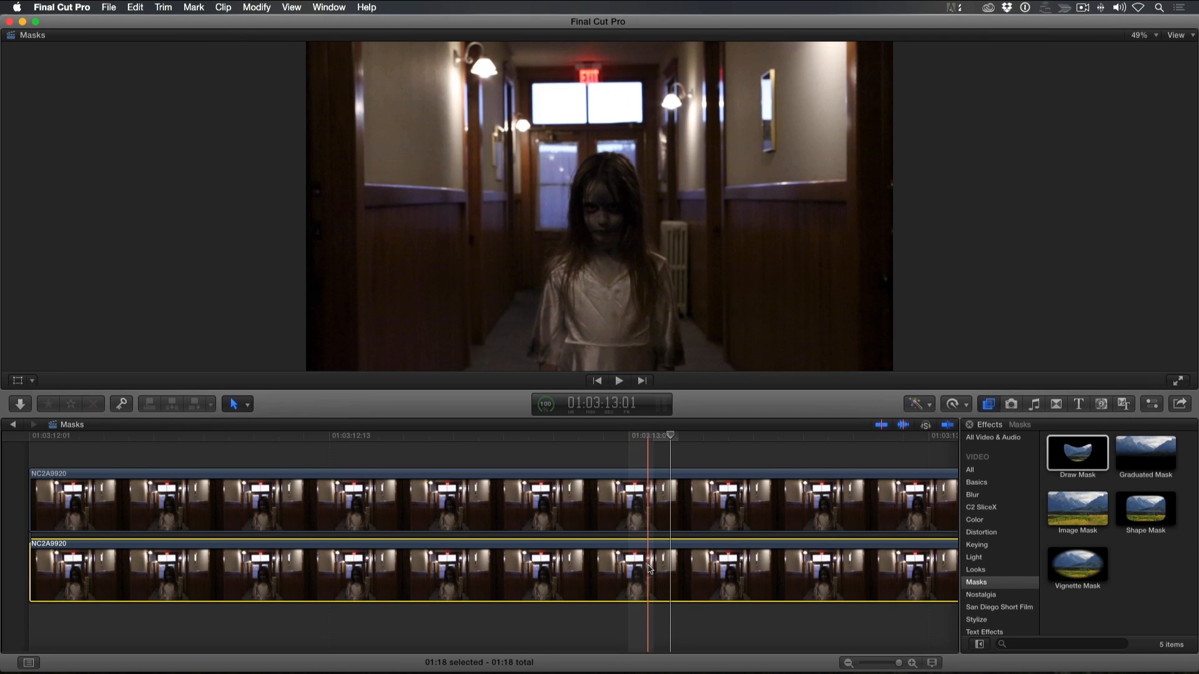
pyautogui.press('super+6')
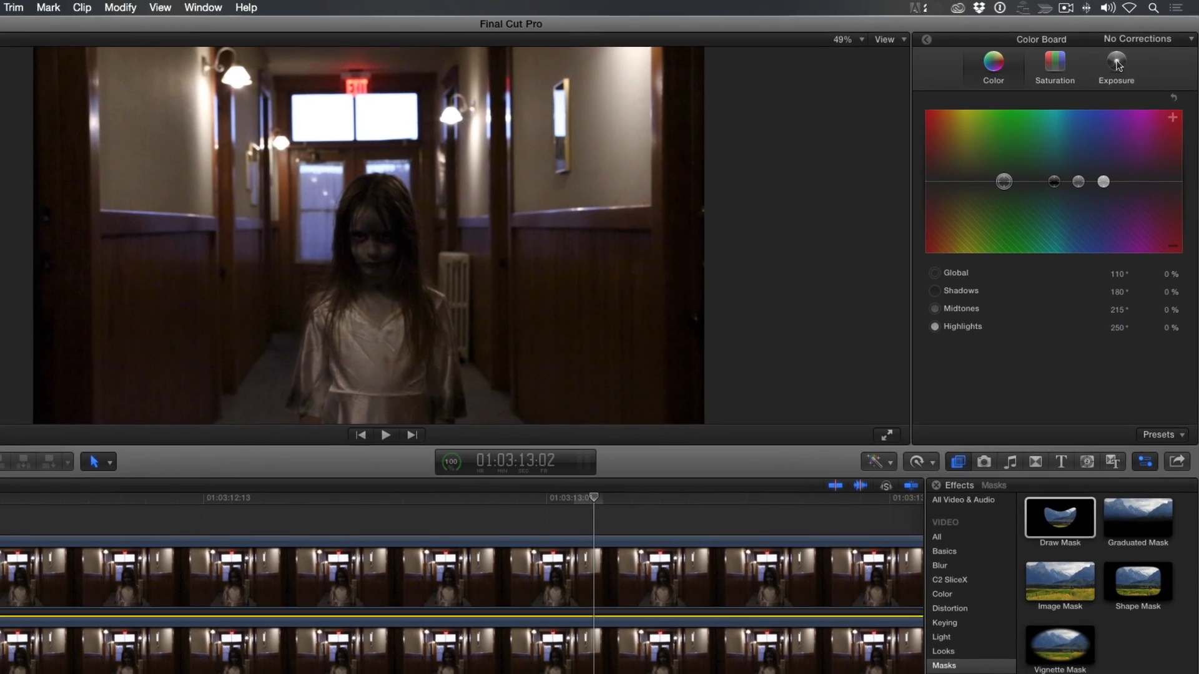
pyautogui.click(1127, 57)
pyautogui.moveTo(1077, 180); pyautogui.dragTo(1077, 214)
pyautogui.moveTo(1145, 183); pyautogui.dragTo(1142, 196)
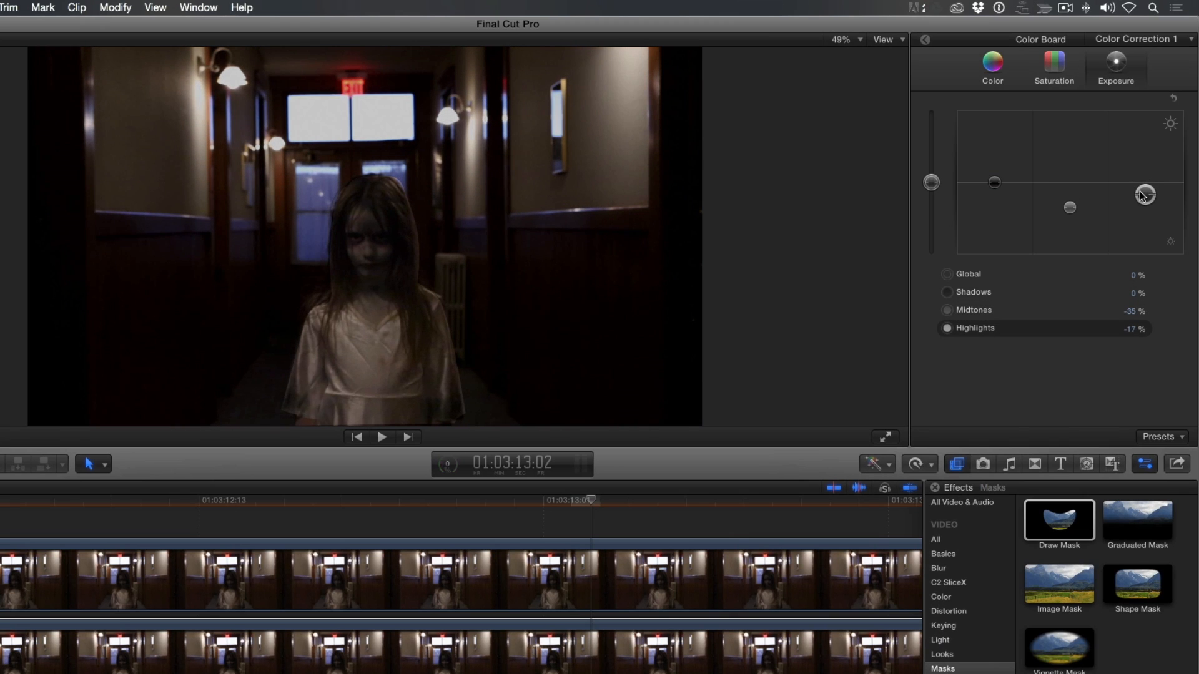
# Tint the lower clip blue by shifting its global color to about 238° at about 11%
pyautogui.click(993, 65)
pyautogui.moveTo(1002, 182); pyautogui.dragTo(1093, 174)
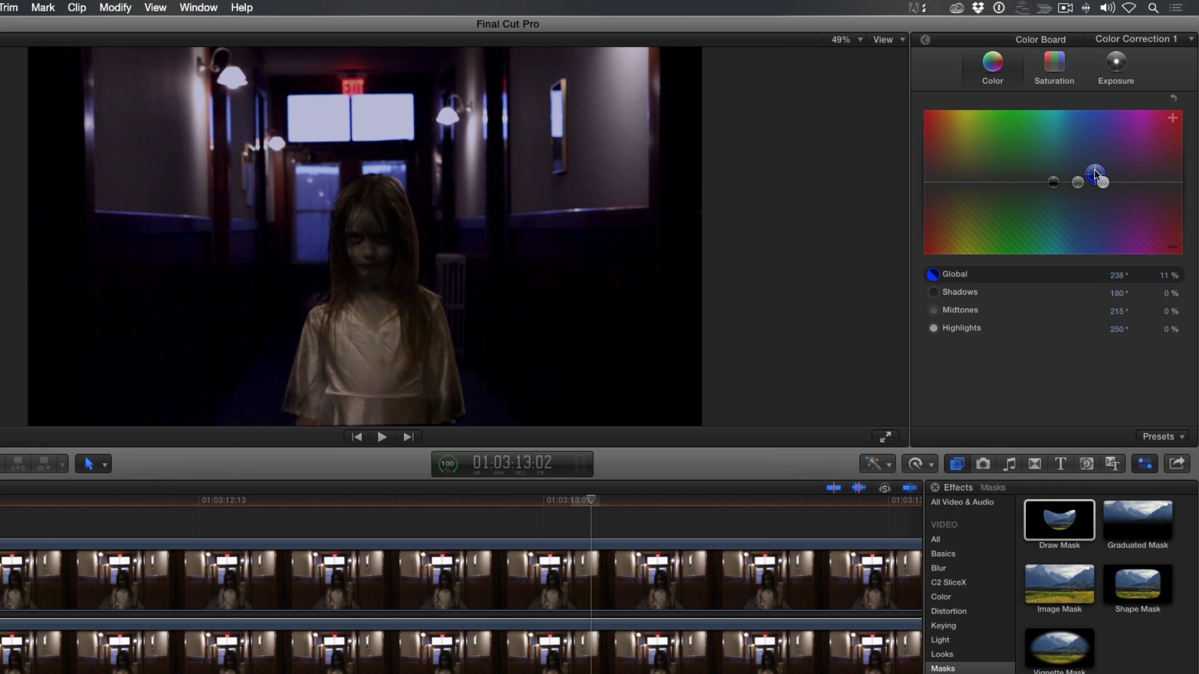
pyautogui.moveTo(1094, 175); pyautogui.dragTo(1090, 176)
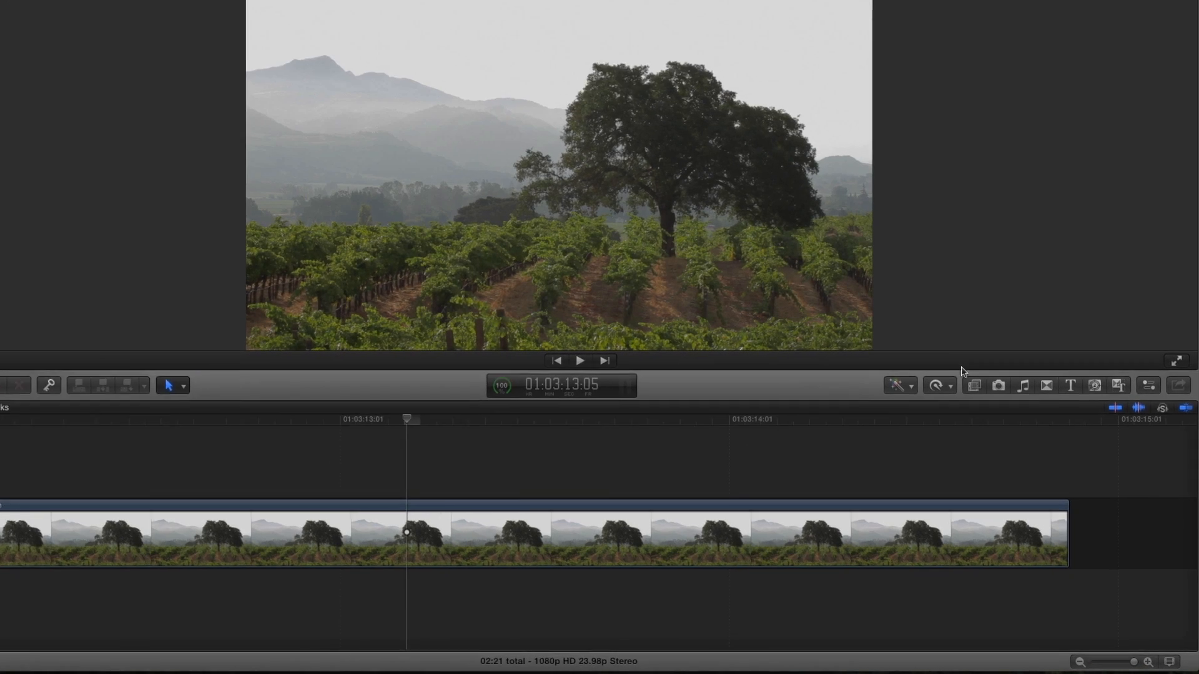
# Apply the Cross Hatch video effect to the Vineyard-Tree clip and add a shape mask to the effect
pyautogui.click(974, 386)
pyautogui.scroll(-2, 1114, 483)
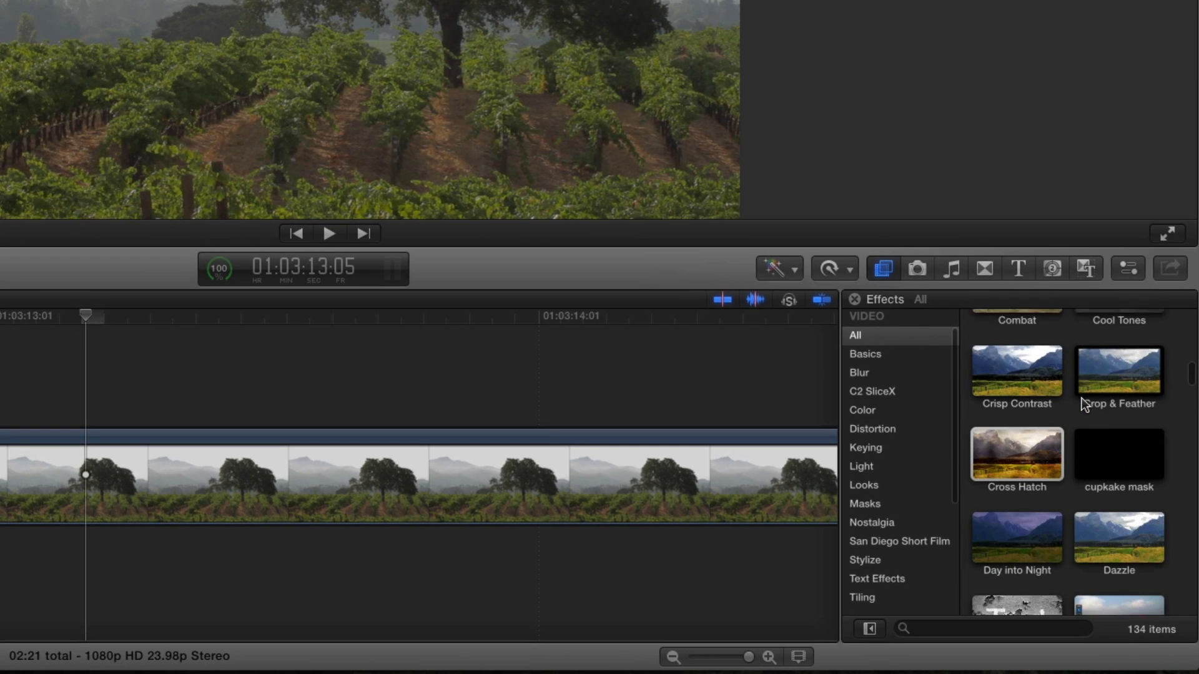
pyautogui.scroll(-1, 1080, 397)
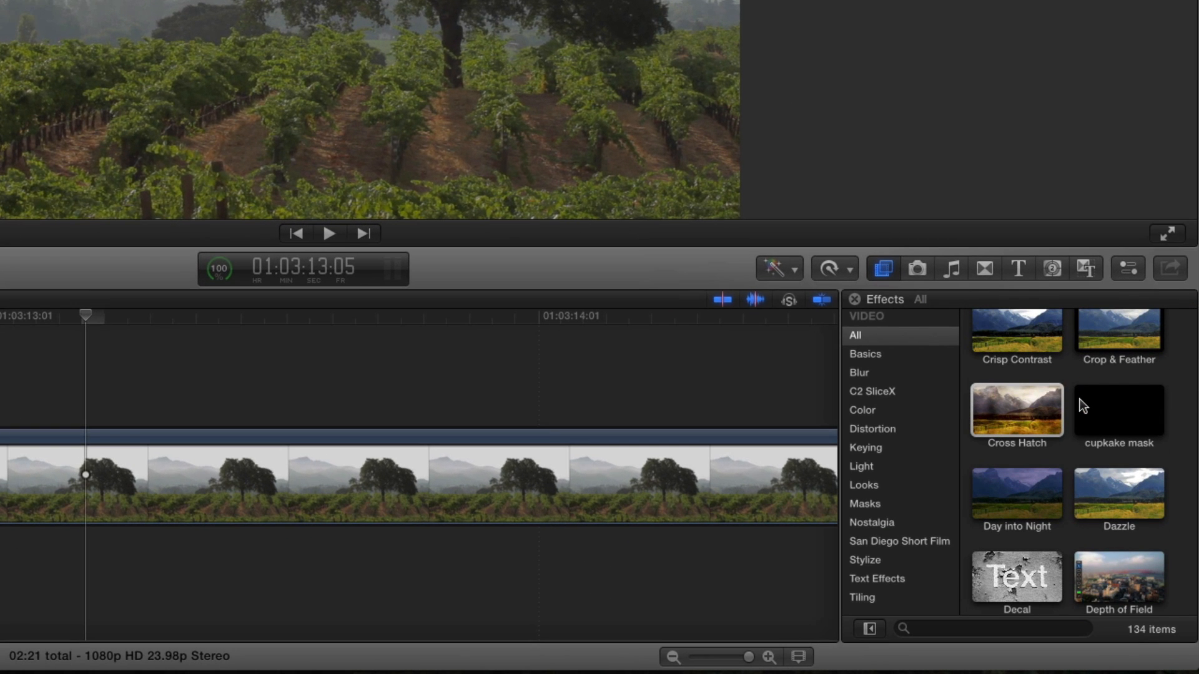
pyautogui.moveTo(1024, 412)
pyautogui.mouseDown()
pyautogui.moveTo(998, 431)
pyautogui.moveTo(482, 397)
pyautogui.moveTo(460, 481)
pyautogui.mouseUp()
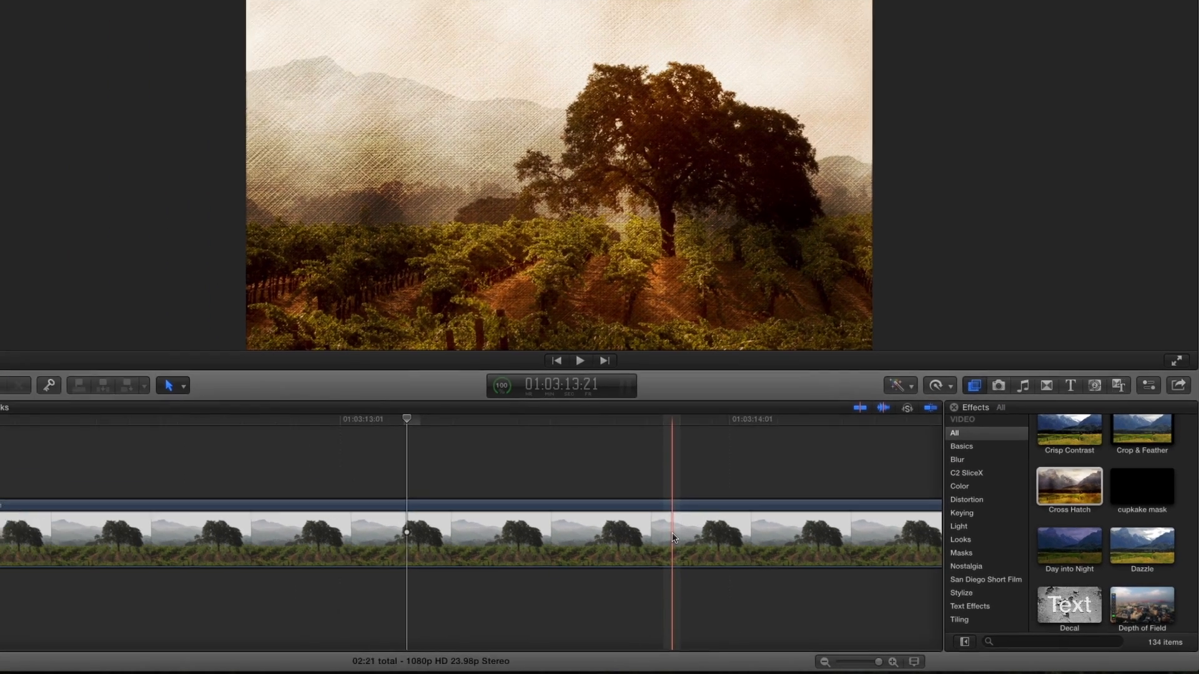
pyautogui.press('super+4')
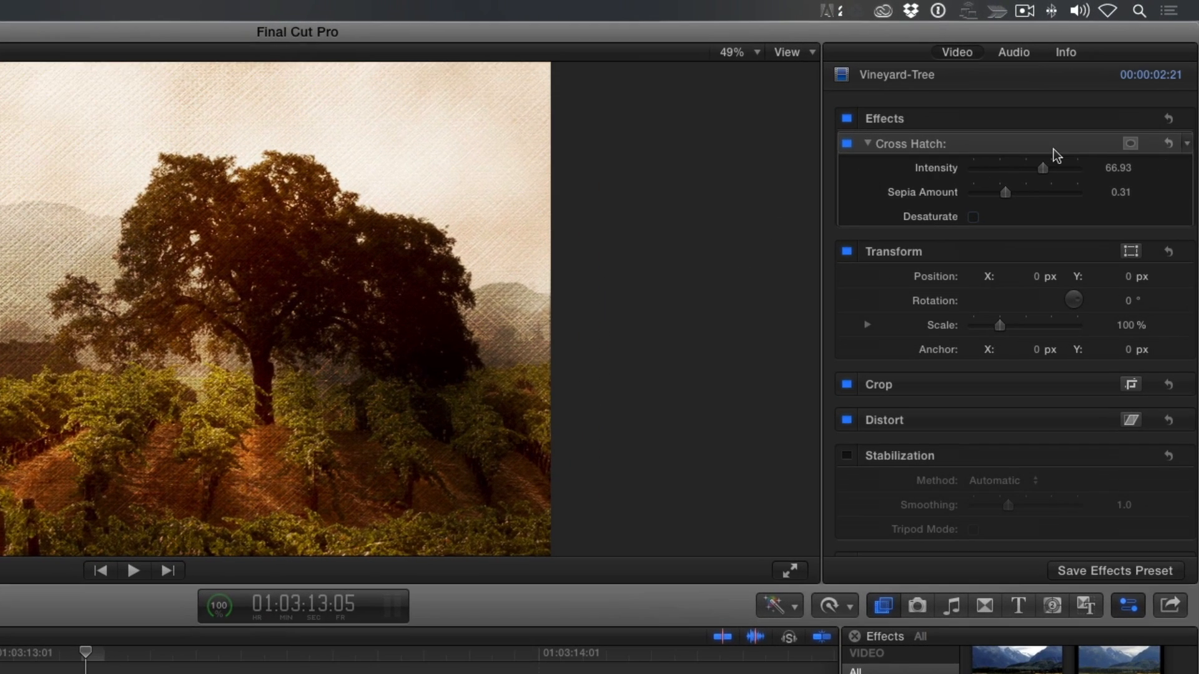
pyautogui.click(1130, 145)
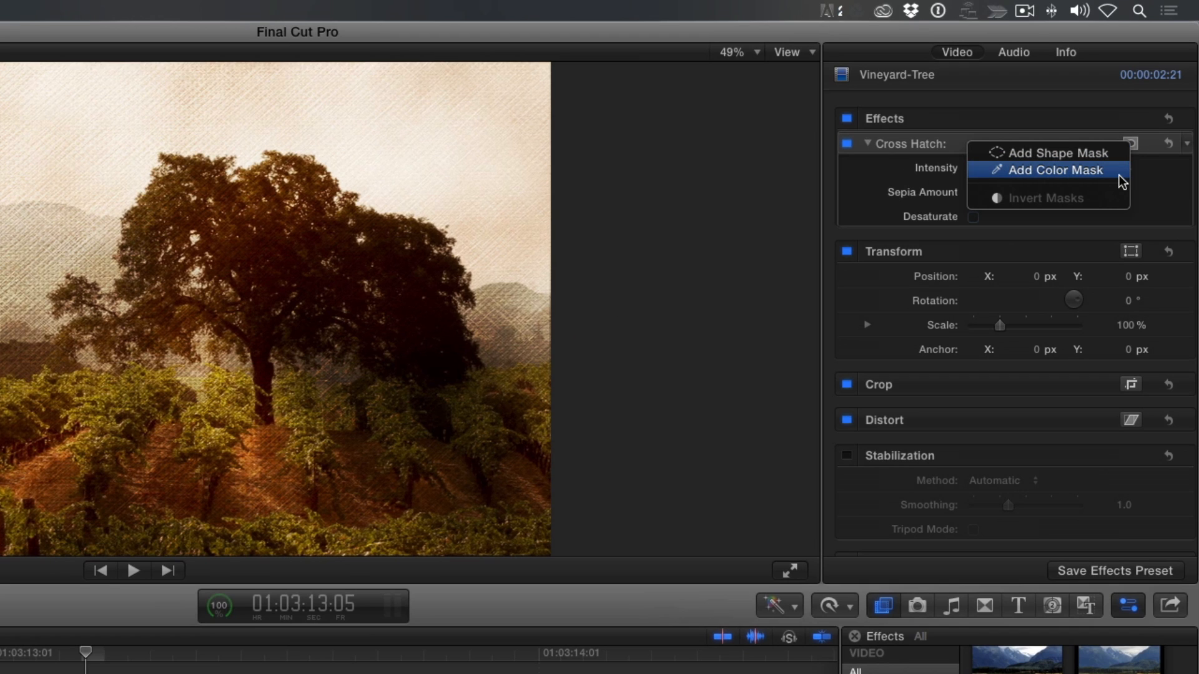
pyautogui.click(1118, 153)
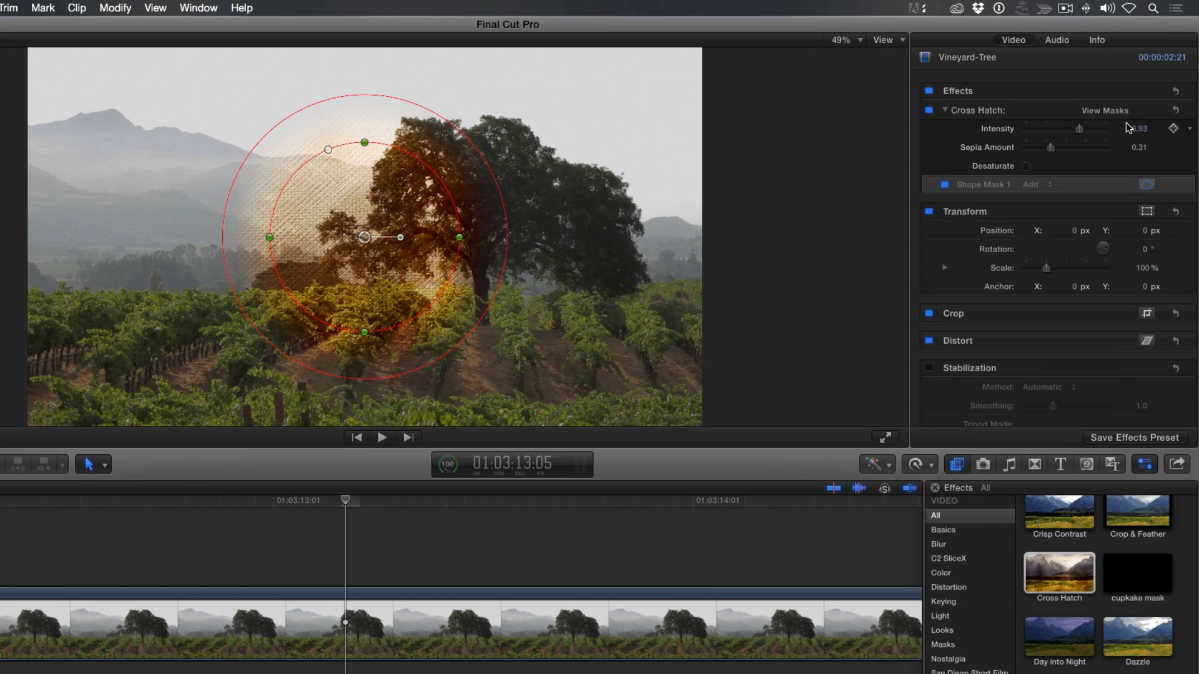
# Invert the Cross Hatch masks and revert them, and hide and reshow Shape Mask 1's onscreen controls
pyautogui.moveTo(1142, 114)
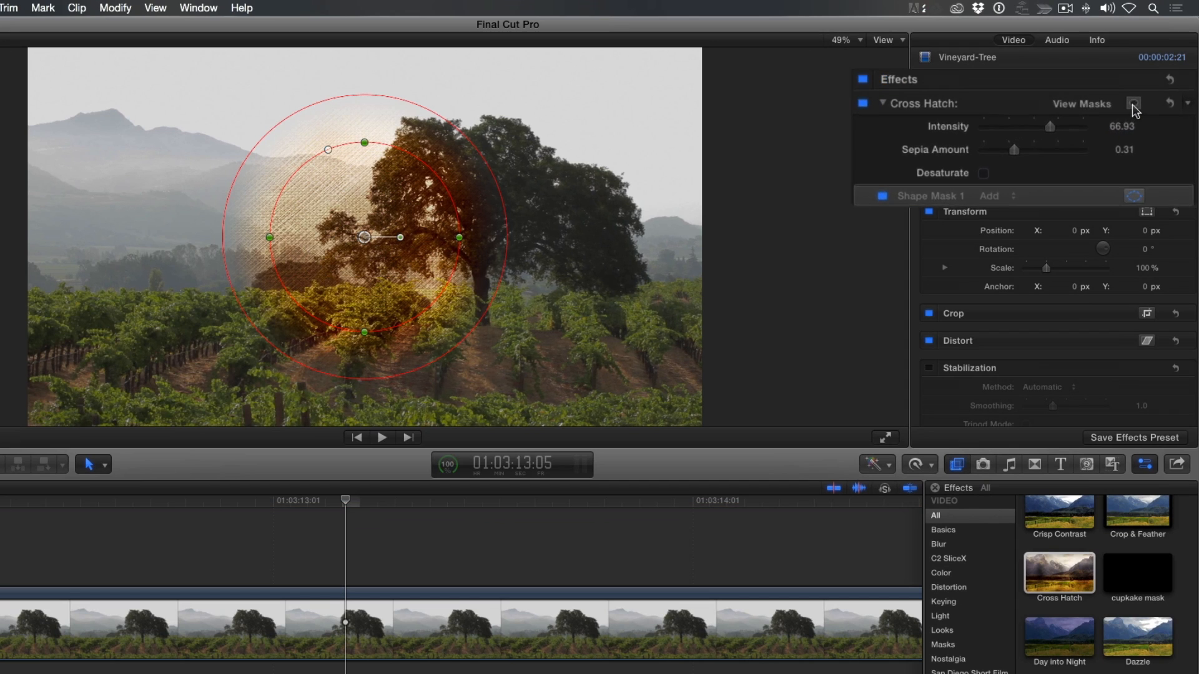
pyautogui.click(1127, 100)
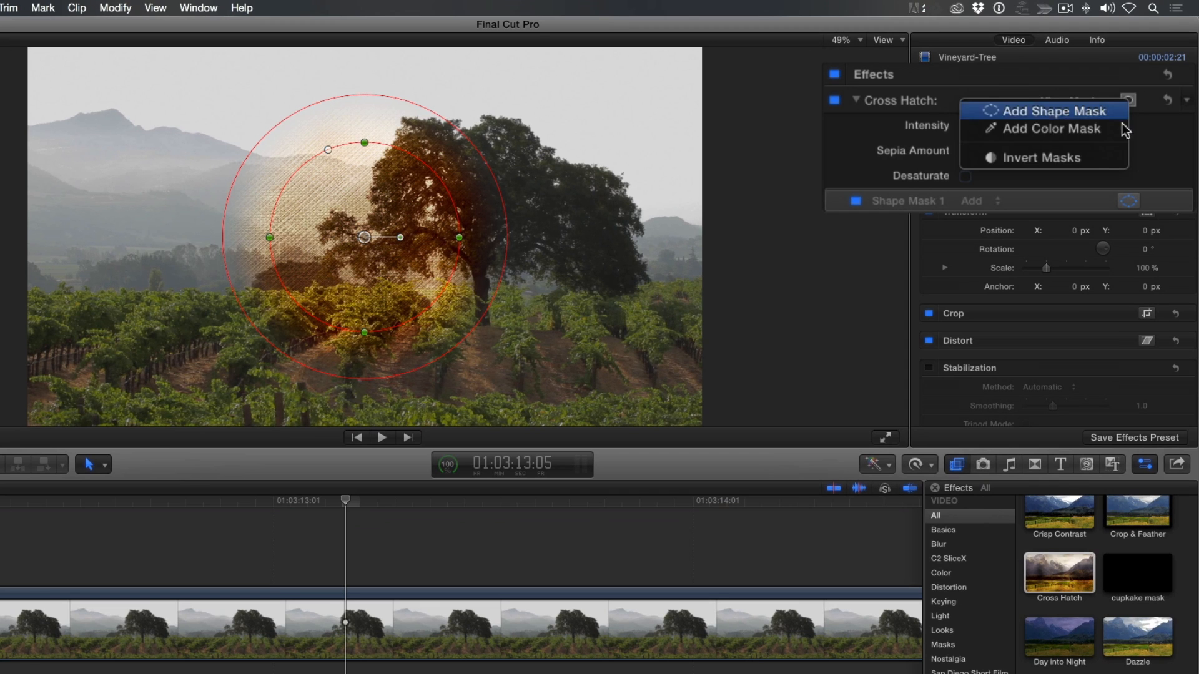
pyautogui.click(1118, 157)
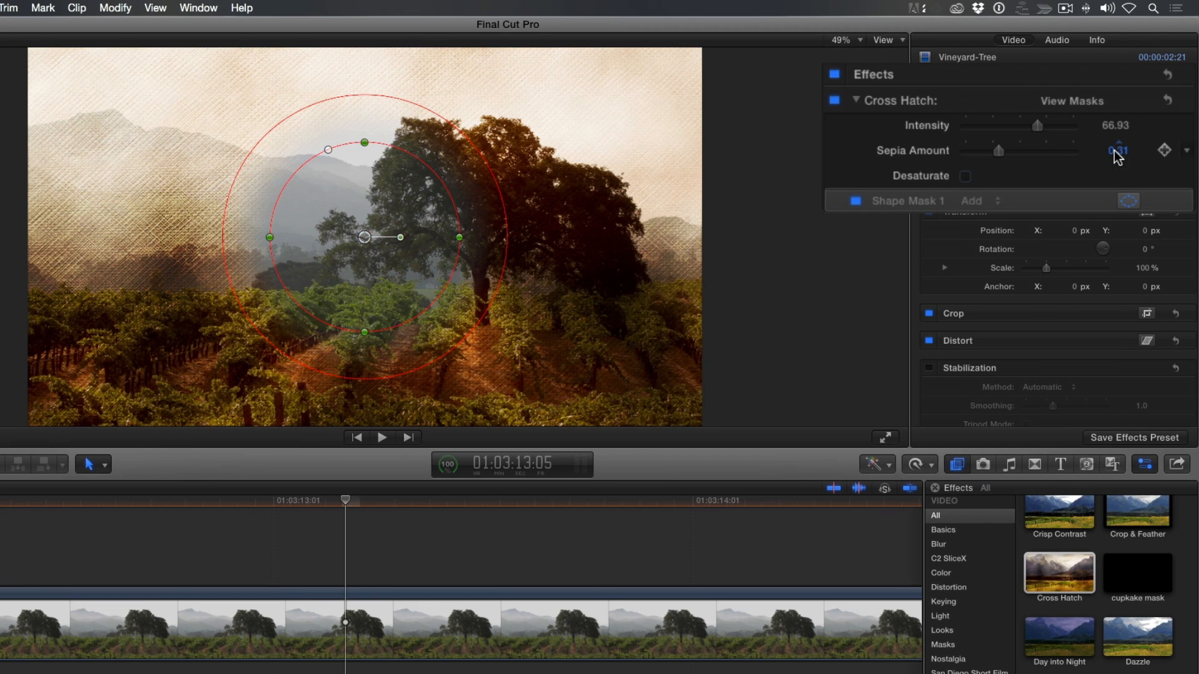
pyautogui.click(1129, 101)
pyautogui.click(1116, 154)
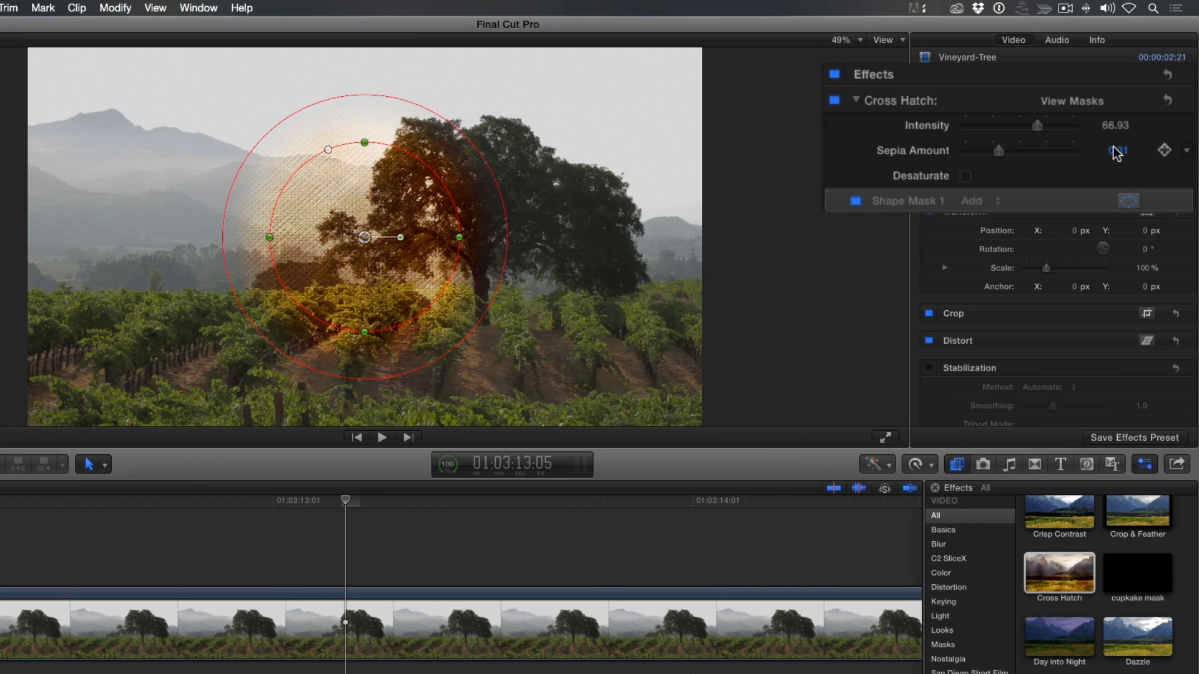
pyautogui.click(1127, 202)
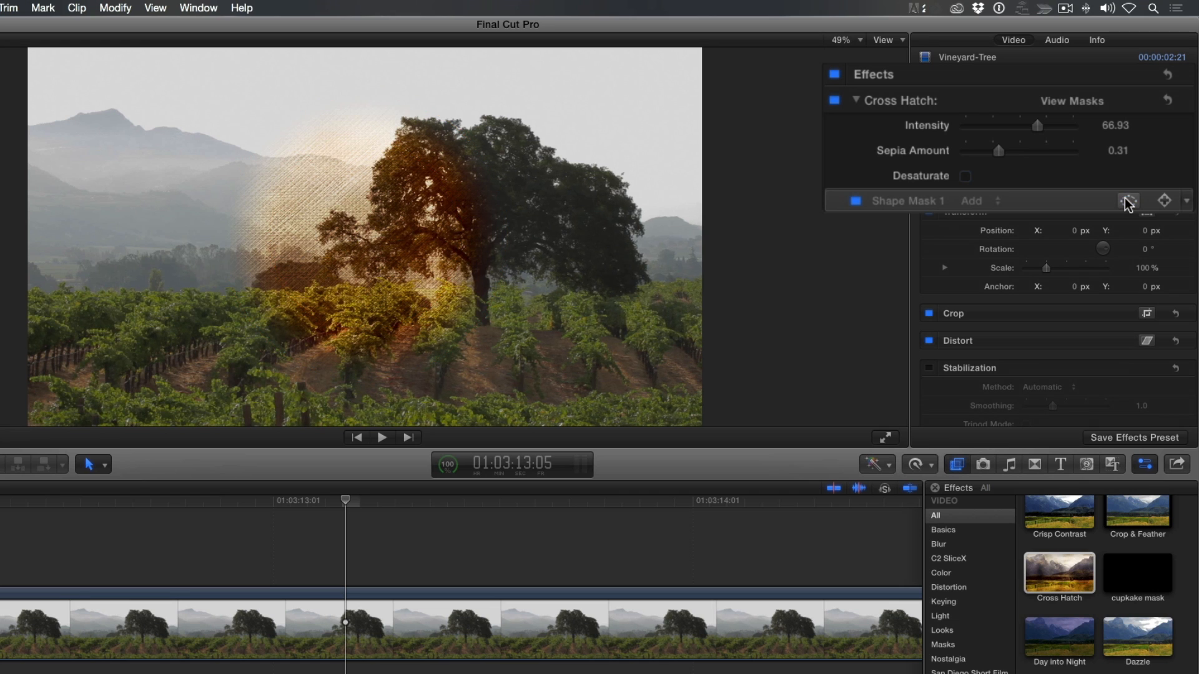
pyautogui.click(1127, 201)
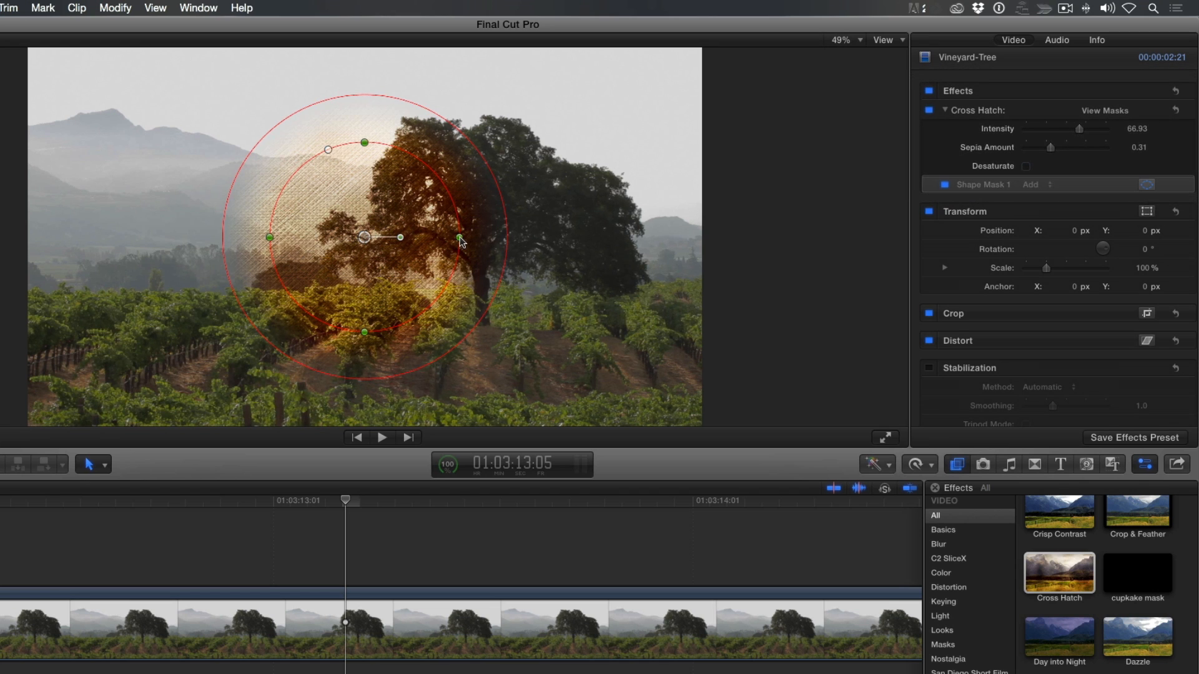
# Widen Shape Mask 1, turn its ellipse into a square-cornered rectangle, and level its rotation
pyautogui.moveTo(460, 238); pyautogui.dragTo(511, 239)
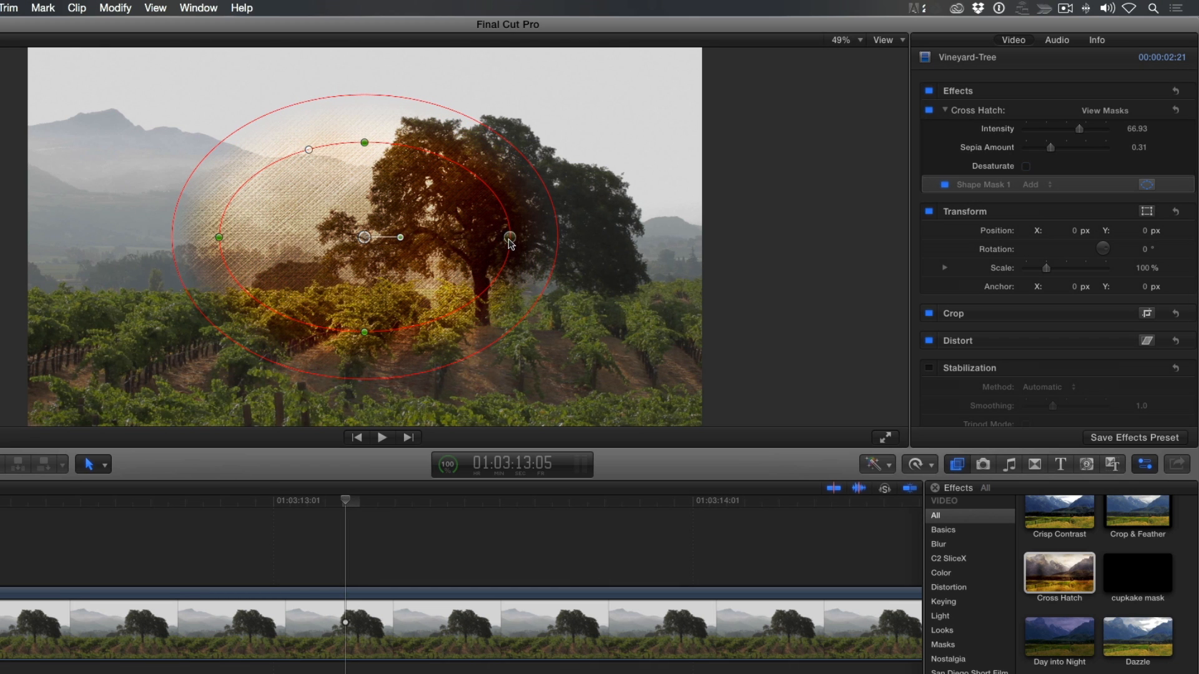
pyautogui.moveTo(400, 238)
pyautogui.mouseDown()
pyautogui.moveTo(388, 262)
pyautogui.moveTo(414, 242)
pyautogui.mouseUp()
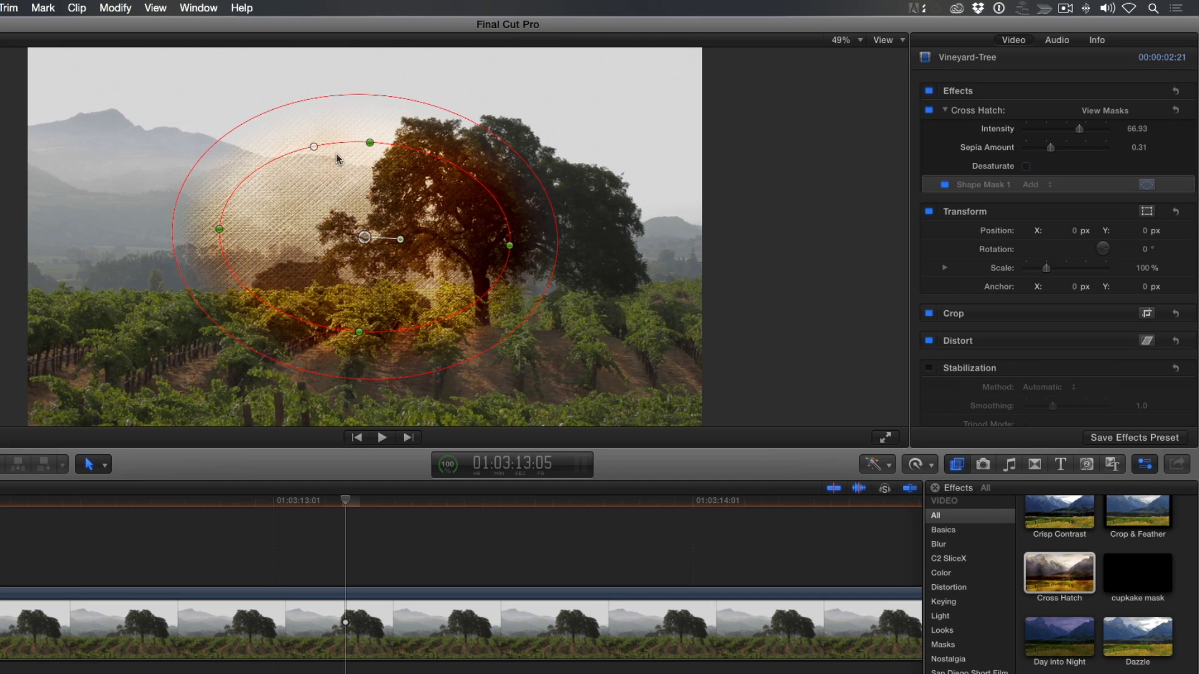
pyautogui.moveTo(314, 147); pyautogui.dragTo(228, 142)
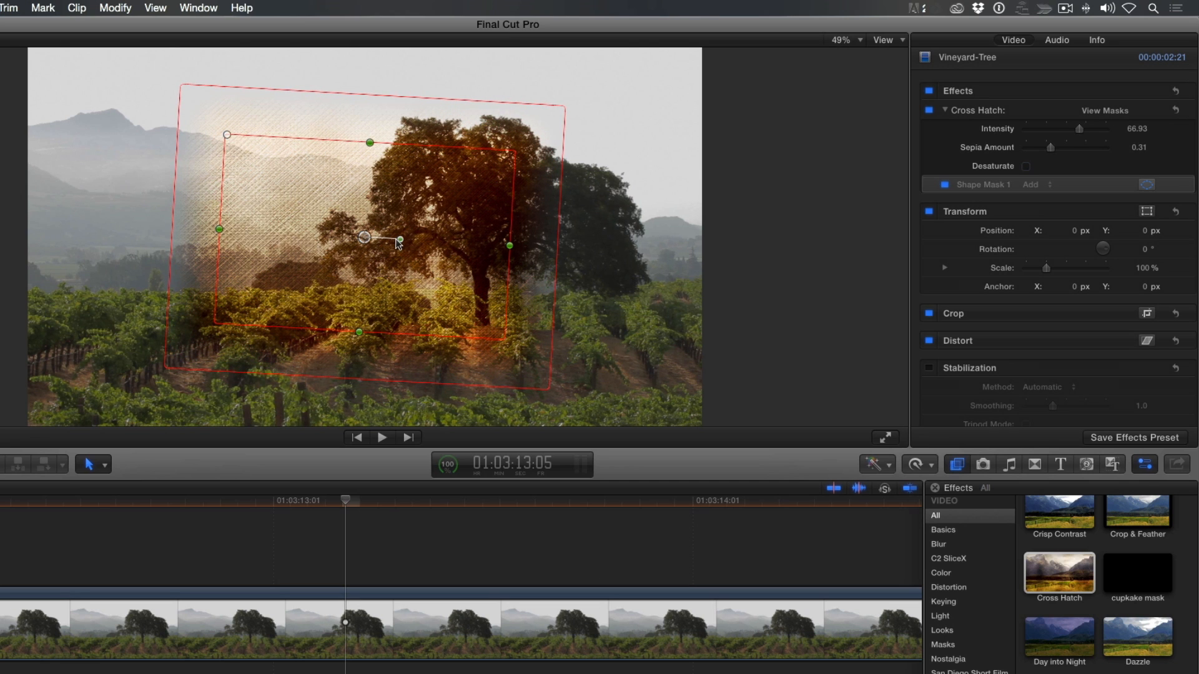
pyautogui.moveTo(400, 238); pyautogui.dragTo(400, 240)
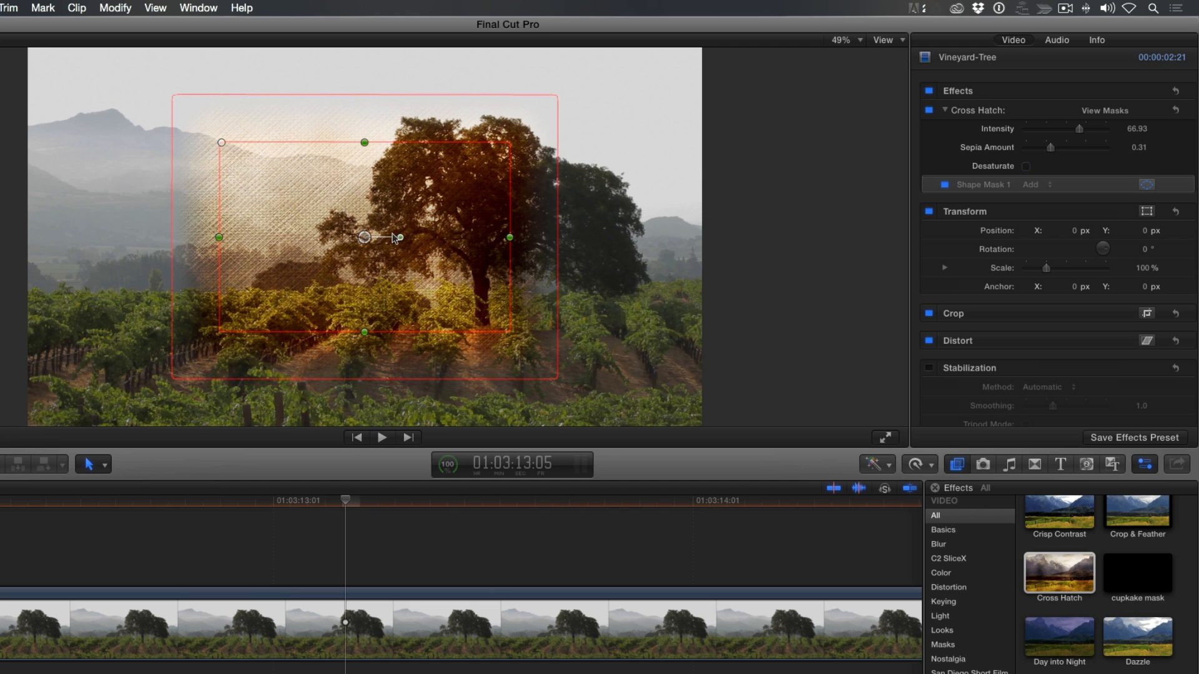
# Move Shape Mask 1 over the large tree, round its corners and tighten its feathered edge
pyautogui.moveTo(336, 230)
pyautogui.mouseDown()
pyautogui.moveTo(325, 238)
pyautogui.moveTo(361, 205)
pyautogui.moveTo(332, 221)
pyautogui.moveTo(346, 229)
pyautogui.mouseUp()
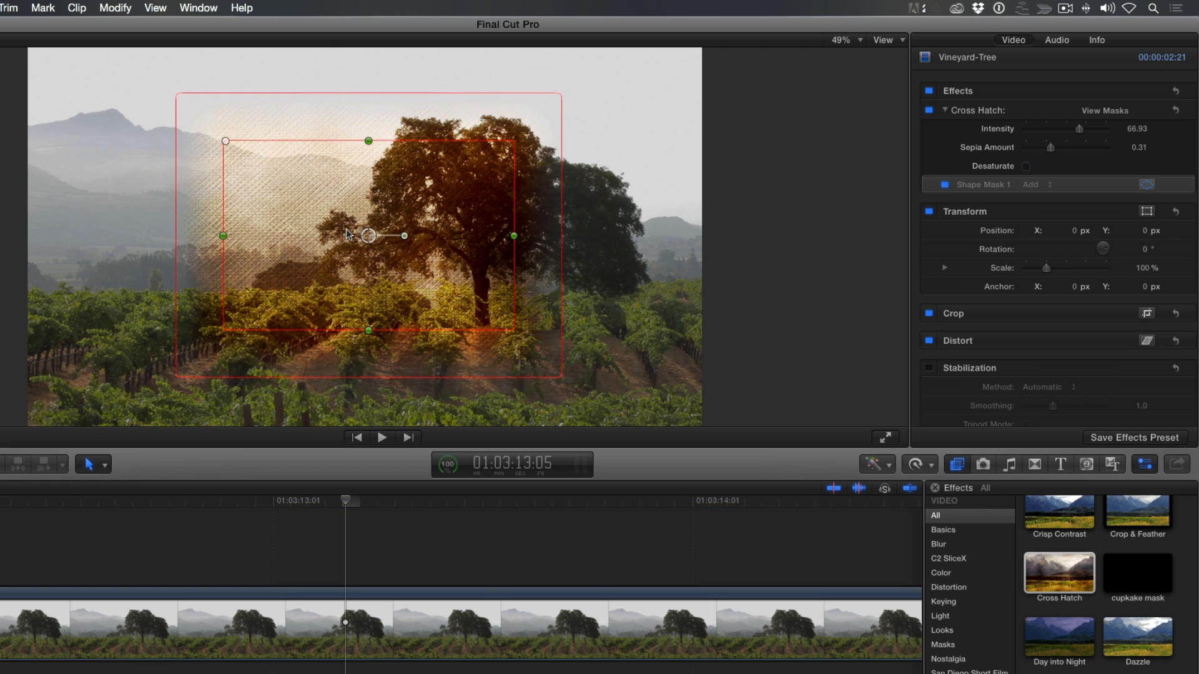
pyautogui.moveTo(331, 100); pyautogui.dragTo(352, 130)
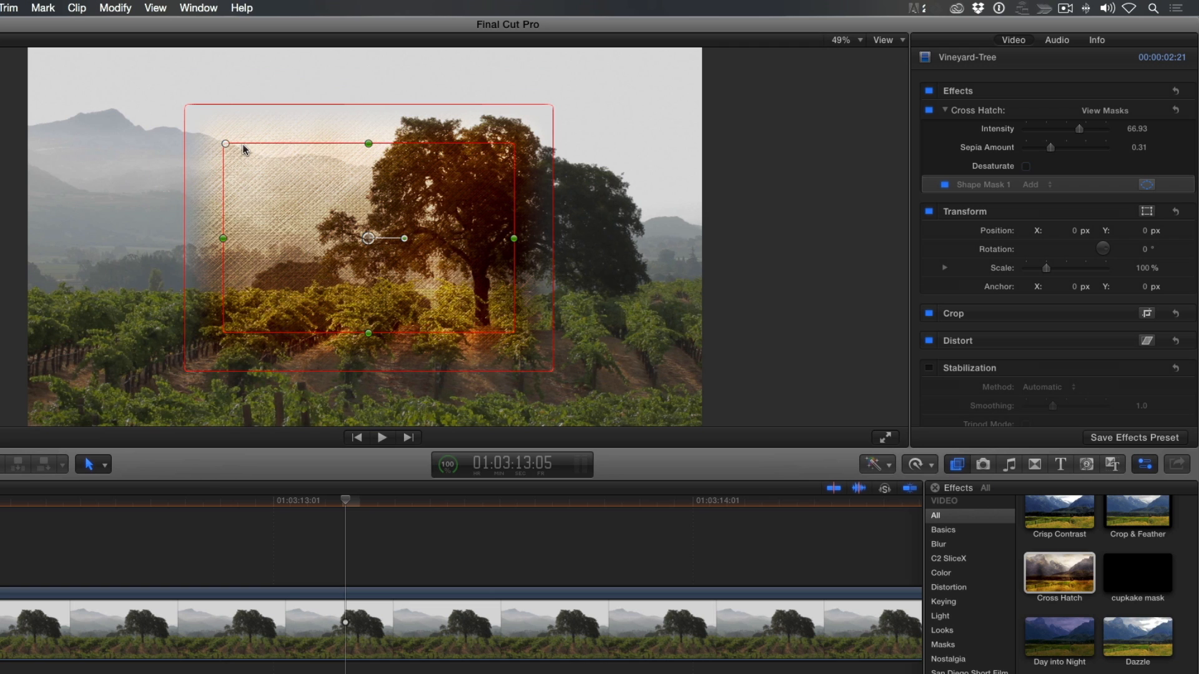
pyautogui.moveTo(226, 143); pyautogui.dragTo(282, 148)
pyautogui.moveTo(327, 200); pyautogui.dragTo(454, 200)
pyautogui.moveTo(489, 96); pyautogui.dragTo(490, 123)
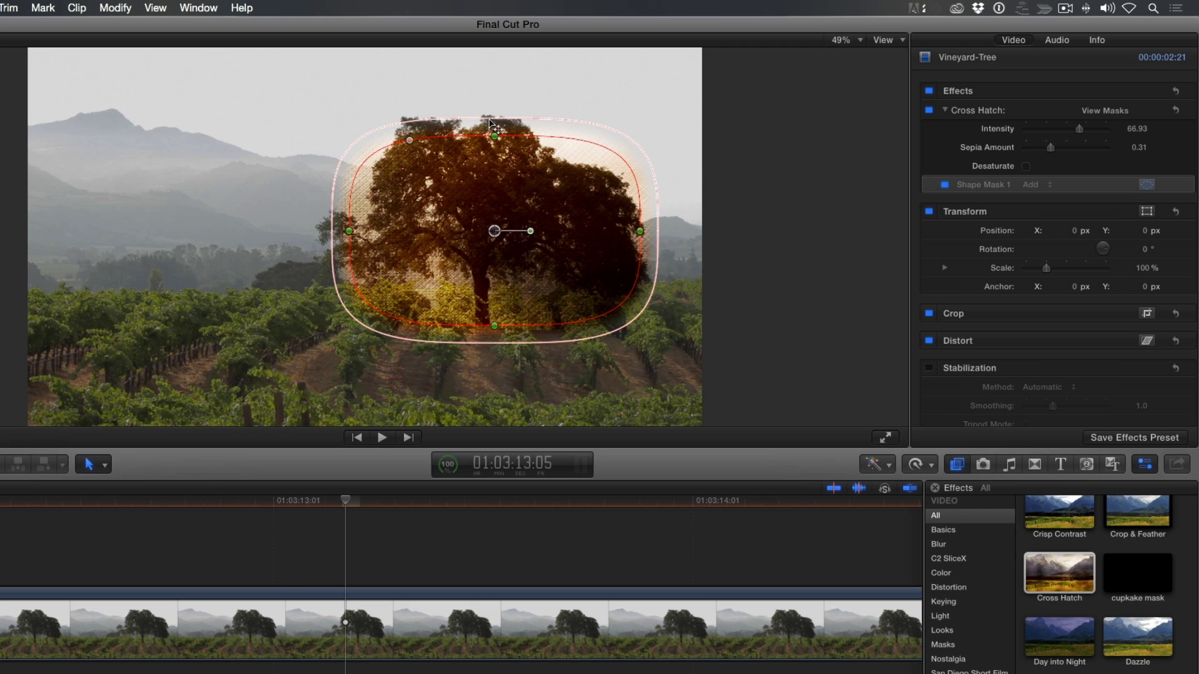
# Add a second shape mask to Cross Hatch as a wide rectangle covering the vineyard rows, with a tighter feather
pyautogui.click(1146, 111)
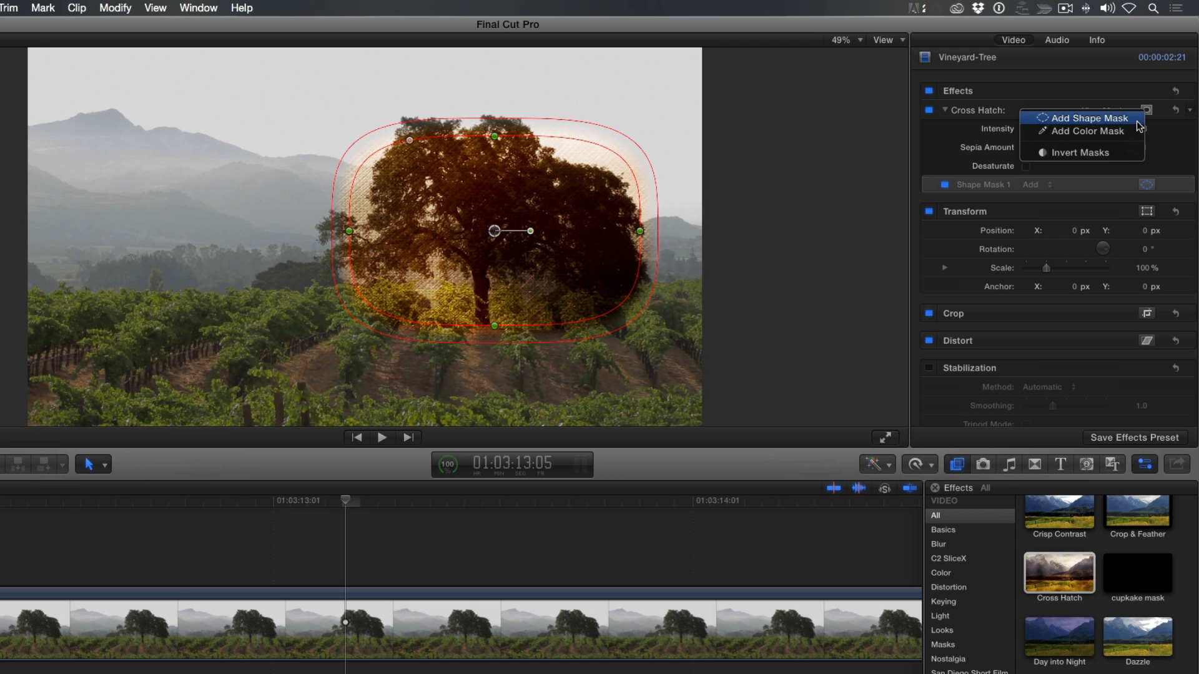
pyautogui.click(1136, 120)
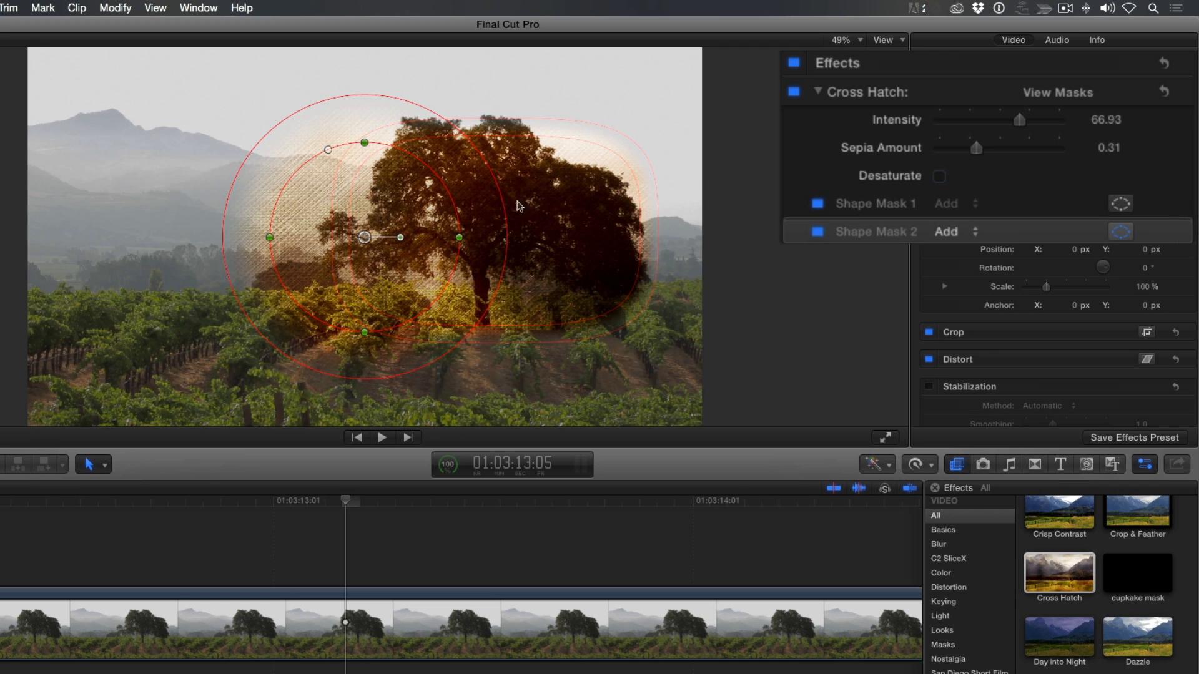
pyautogui.moveTo(329, 153); pyautogui.dragTo(248, 152)
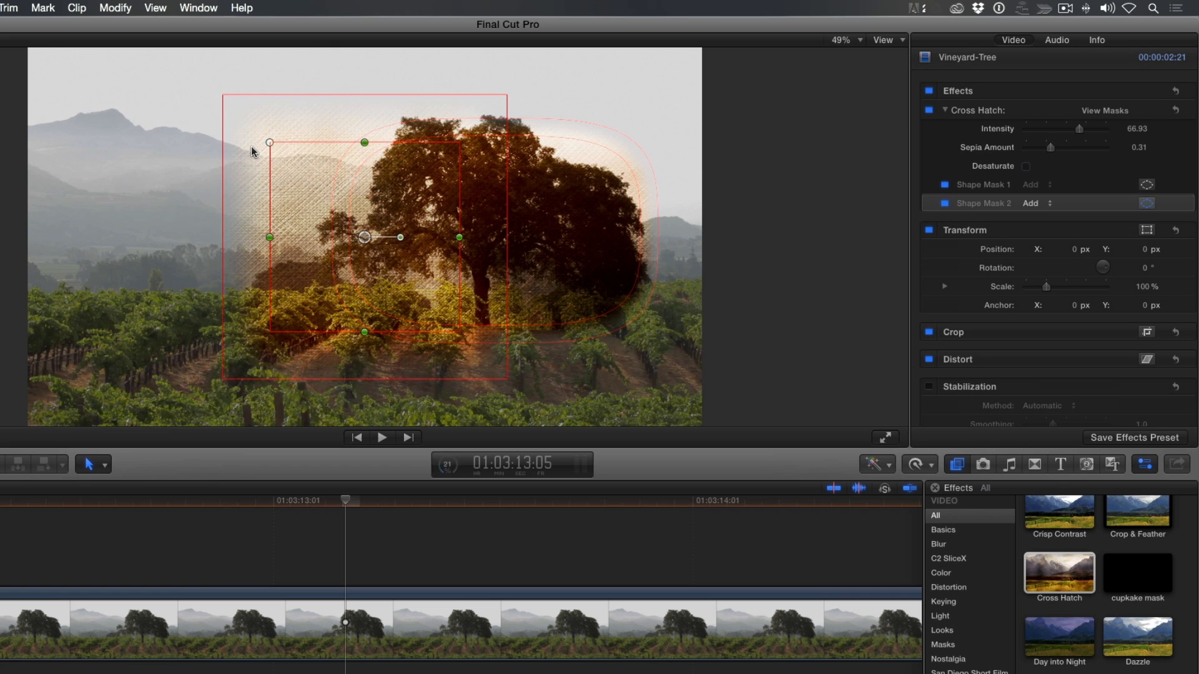
pyautogui.moveTo(269, 237); pyautogui.dragTo(1, 232)
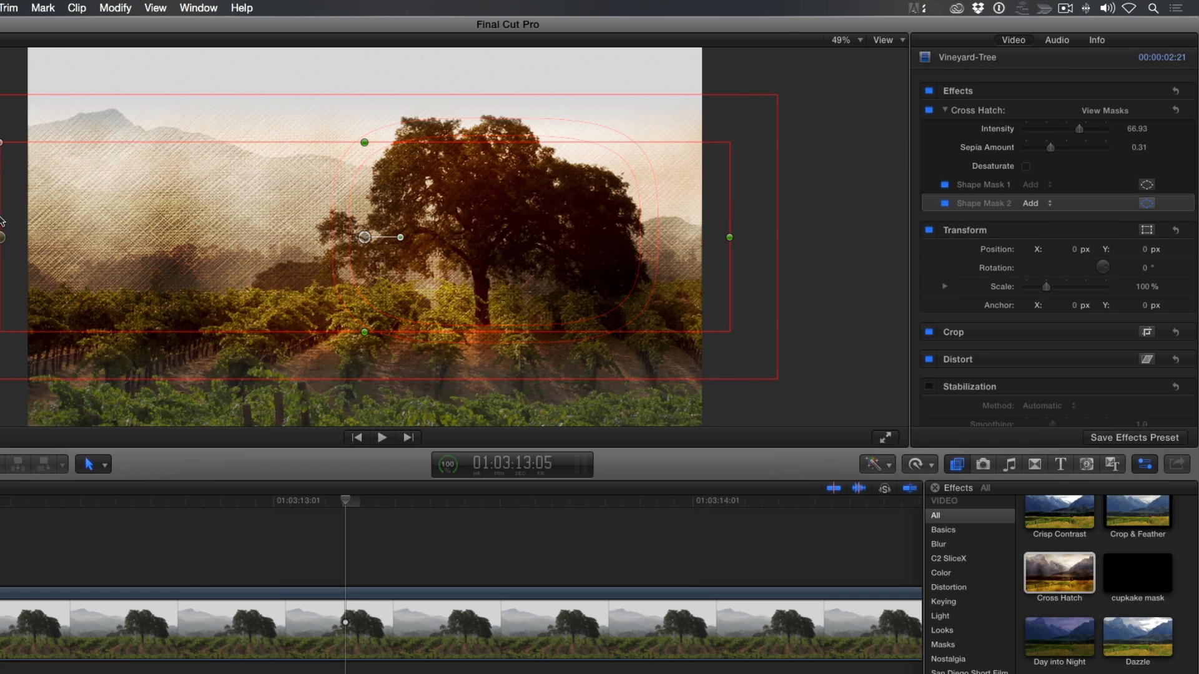
pyautogui.moveTo(365, 142); pyautogui.dragTo(365, 158)
pyautogui.moveTo(348, 119); pyautogui.dragTo(344, 234)
pyautogui.moveTo(287, 325); pyautogui.dragTo(287, 327)
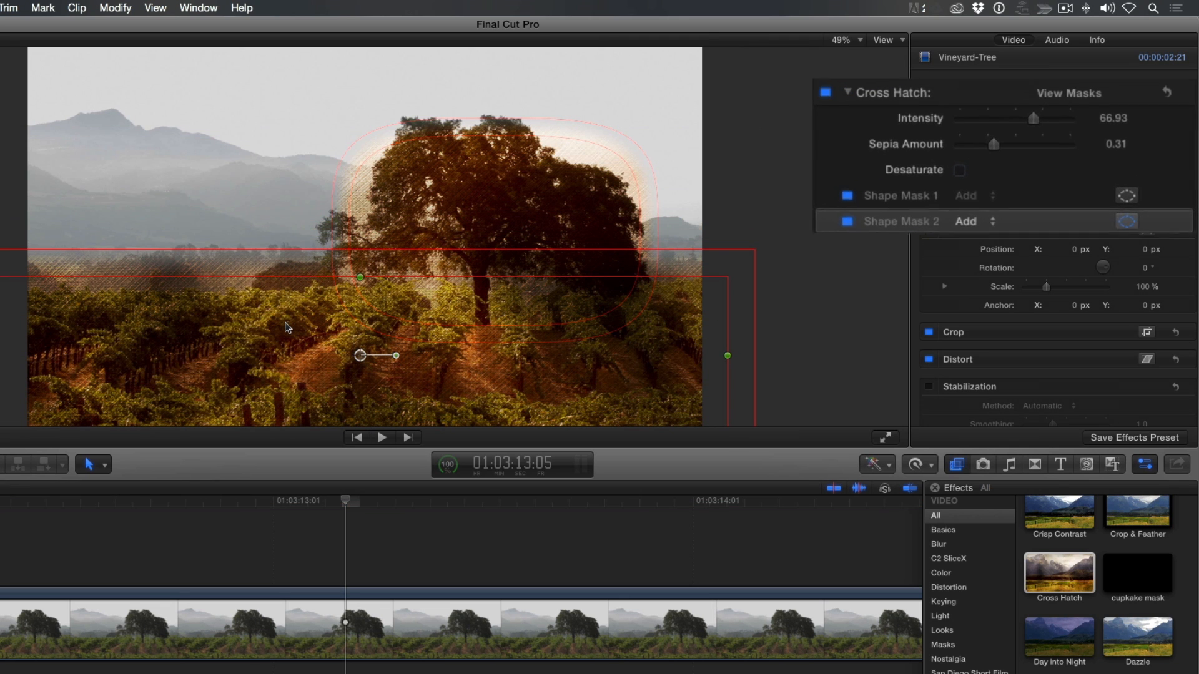
# Preview the combined Cross Hatch mask matte, return to the normal image and set Shape Mask 2 to Subtract
pyautogui.click(1043, 90)
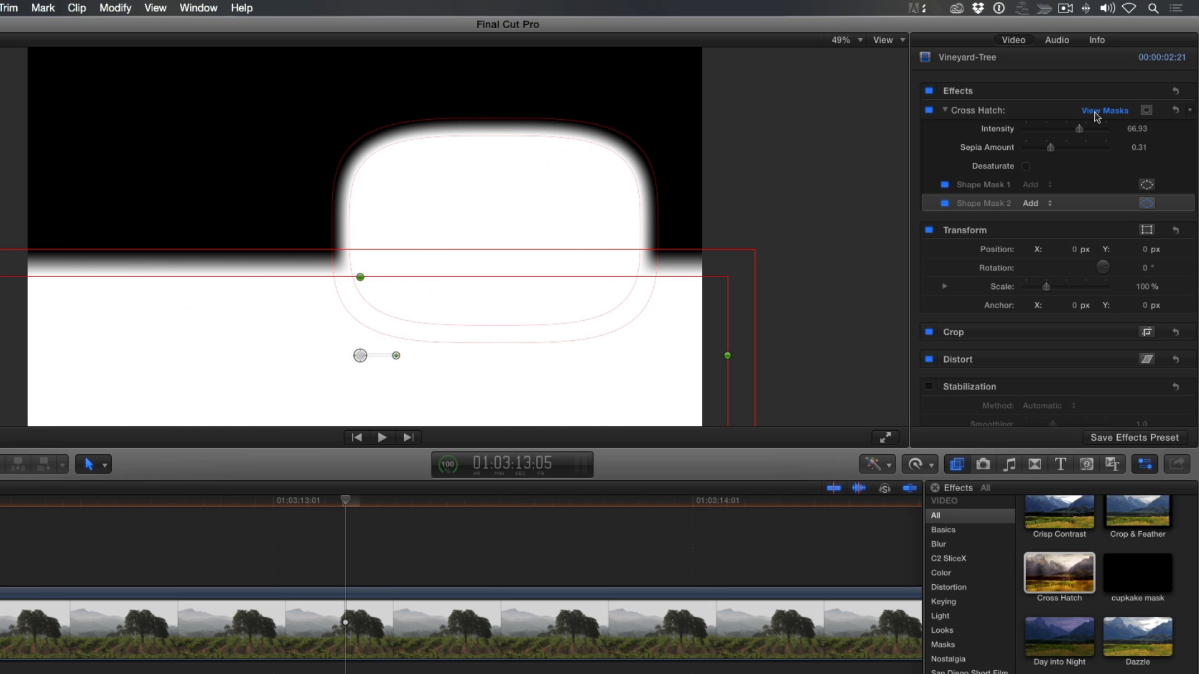
pyautogui.click(1095, 112)
pyautogui.click(1031, 203)
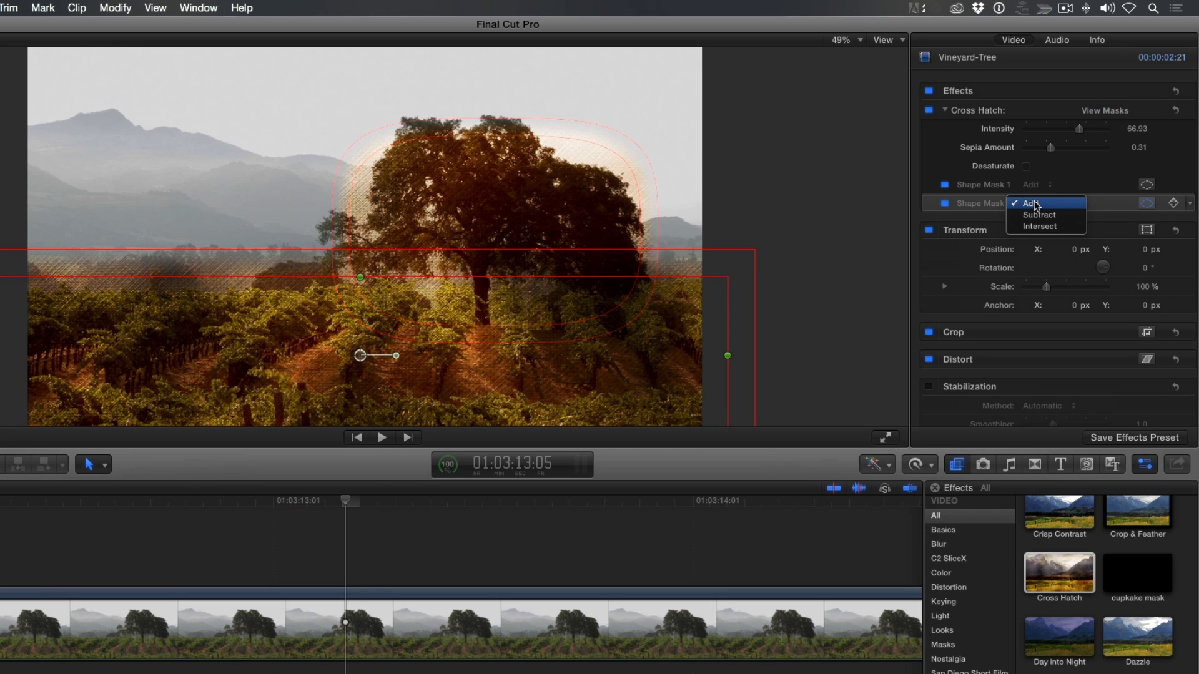
pyautogui.click(1036, 215)
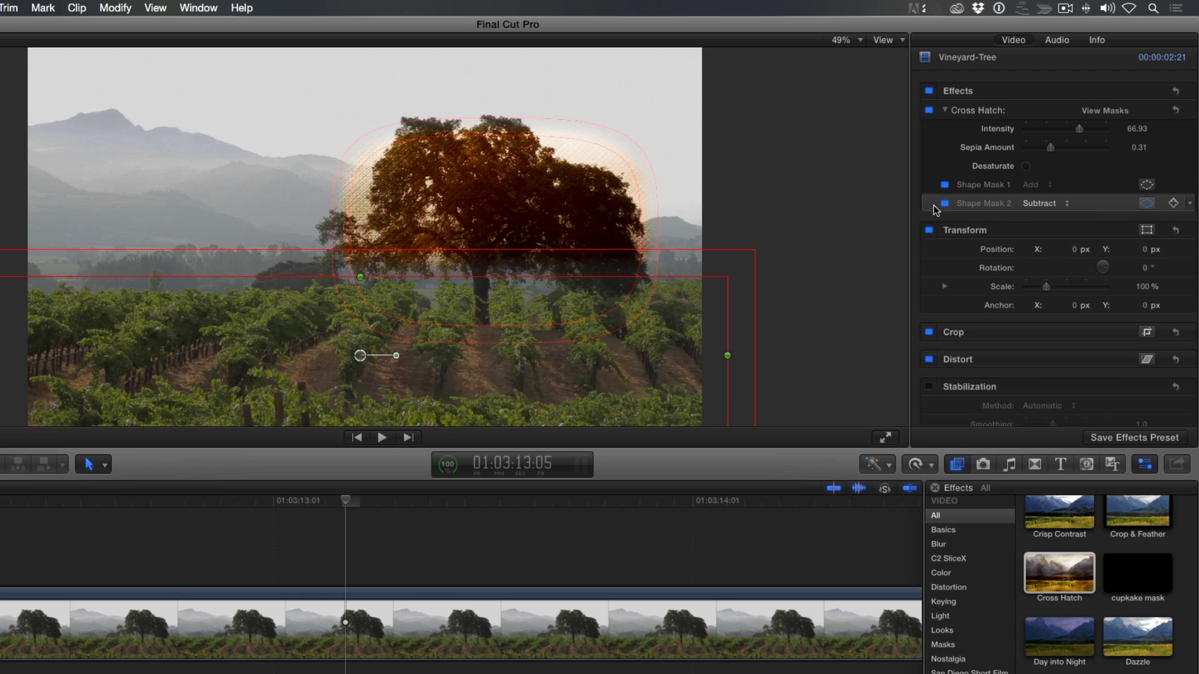
# Reorder Shape Mask 2 above Shape Mask 1 and set Shape Mask 1 to Subtract
pyautogui.moveTo(935, 205)
pyautogui.mouseDown()
pyautogui.moveTo(934, 184)
pyautogui.moveTo(944, 191)
pyautogui.mouseUp()
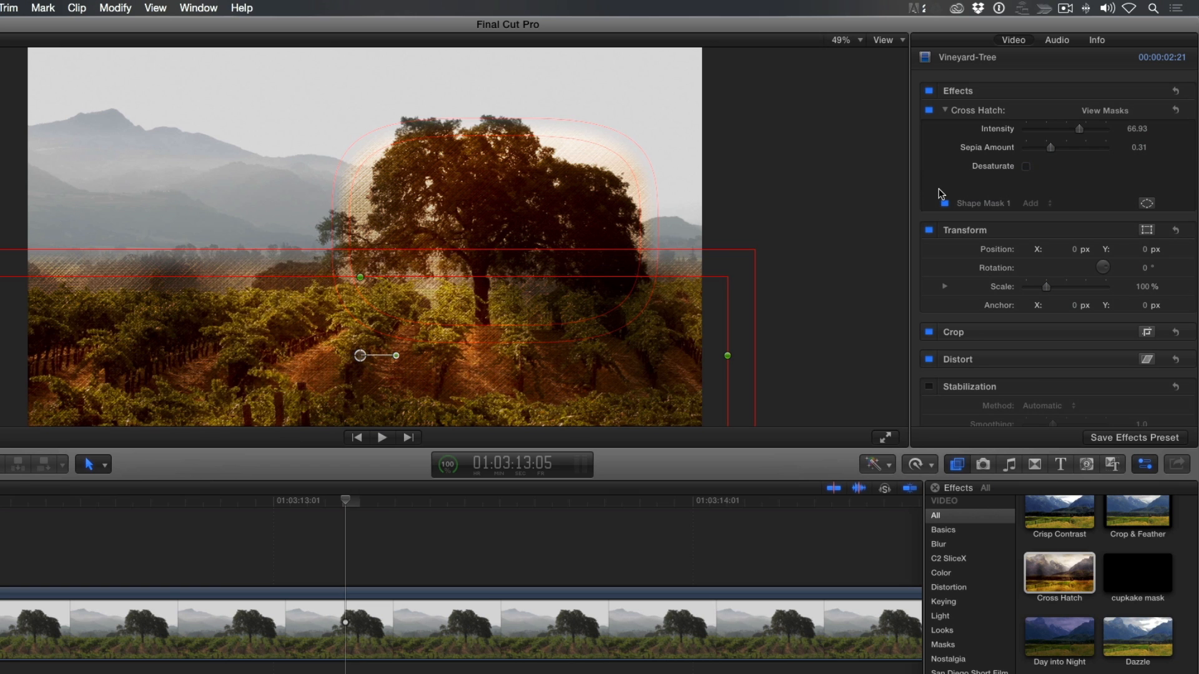
pyautogui.click(1031, 205)
pyautogui.click(1038, 215)
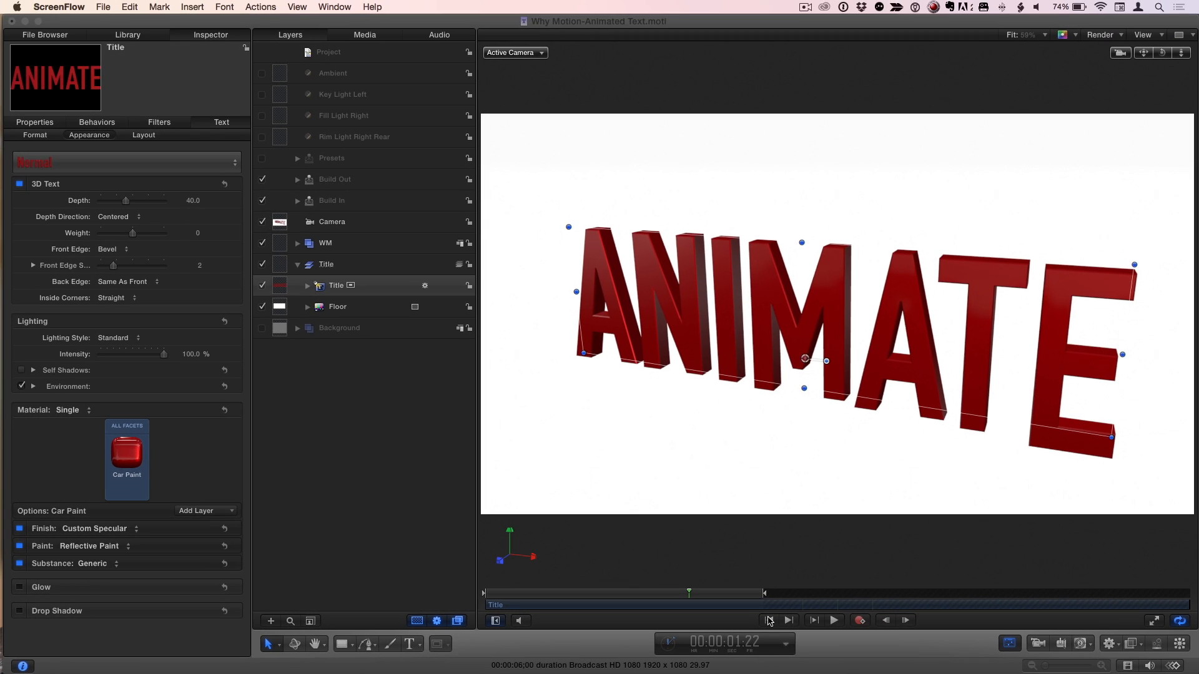
# In Motion, show the HUD for the ANIMATE title and play its animation from the start
pyautogui.click(769, 621)
pyautogui.click(769, 620)
pyautogui.press('F7')
pyautogui.click(834, 621)
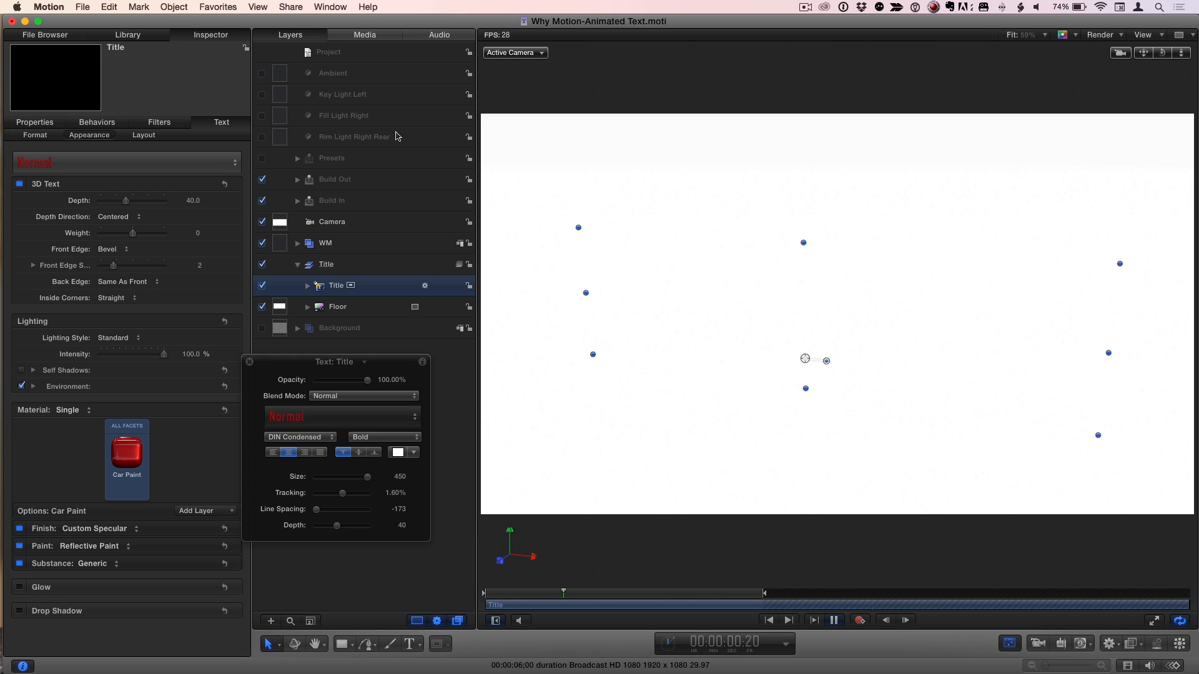
# Try the Tumble Zoom Up animation style on the Presets rig, and finish with the Stand Up style
pyautogui.click(379, 160)
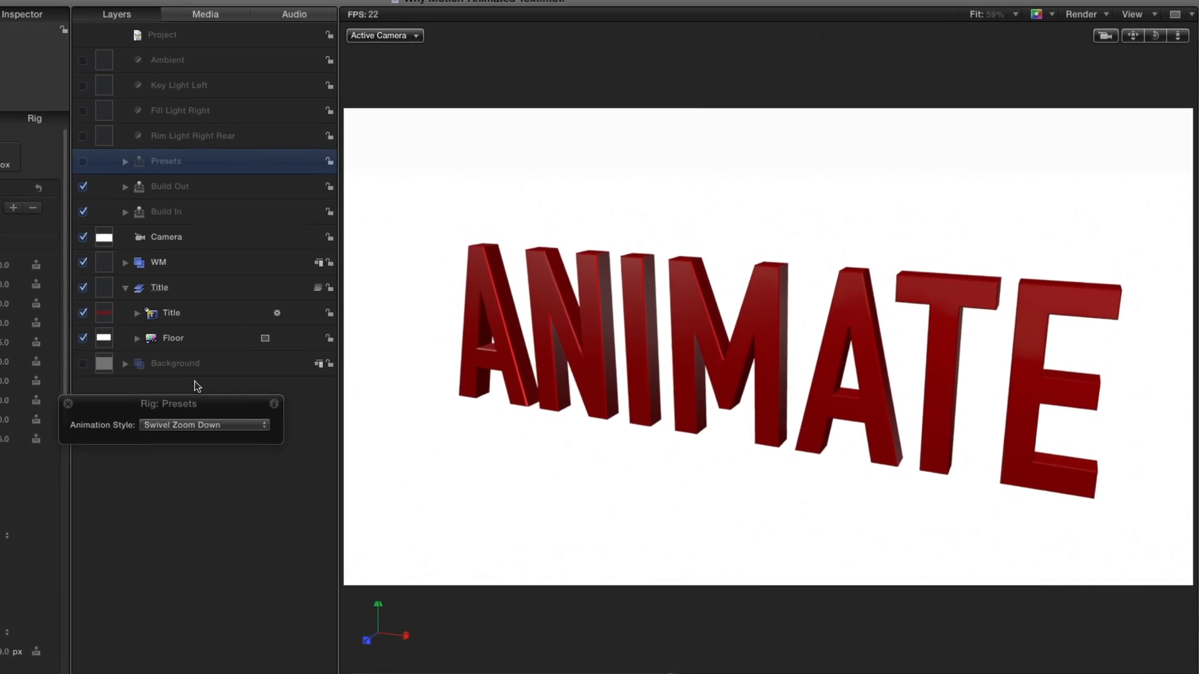
pyautogui.click(349, 391)
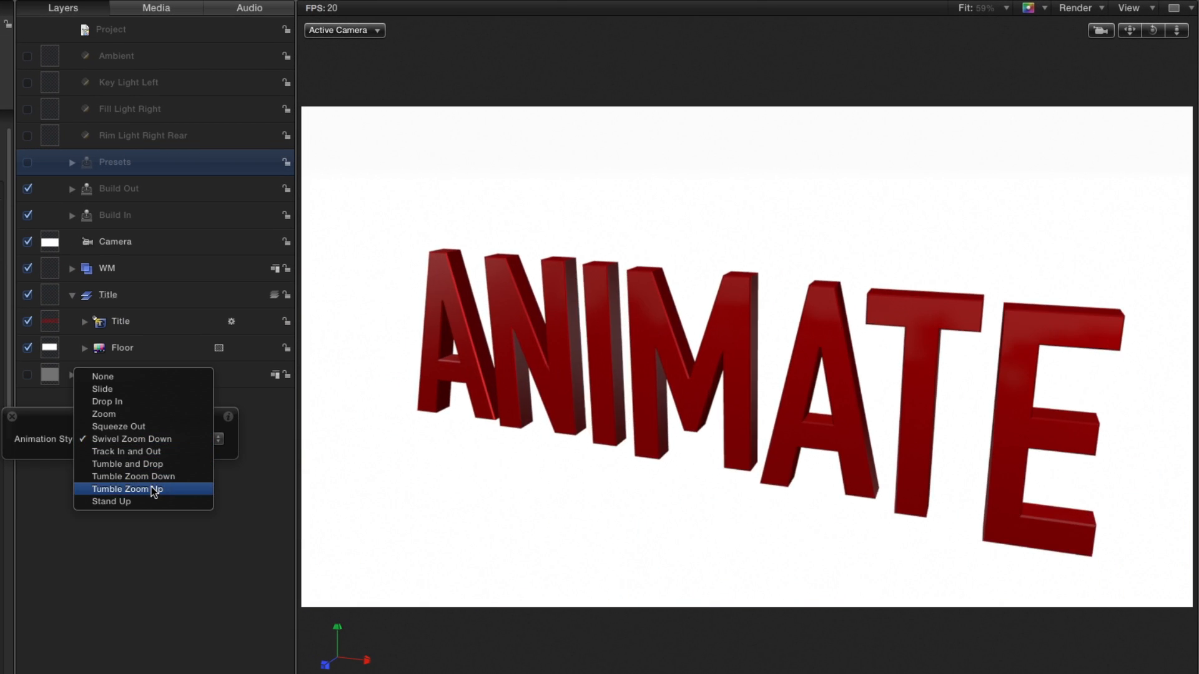
pyautogui.click(151, 486)
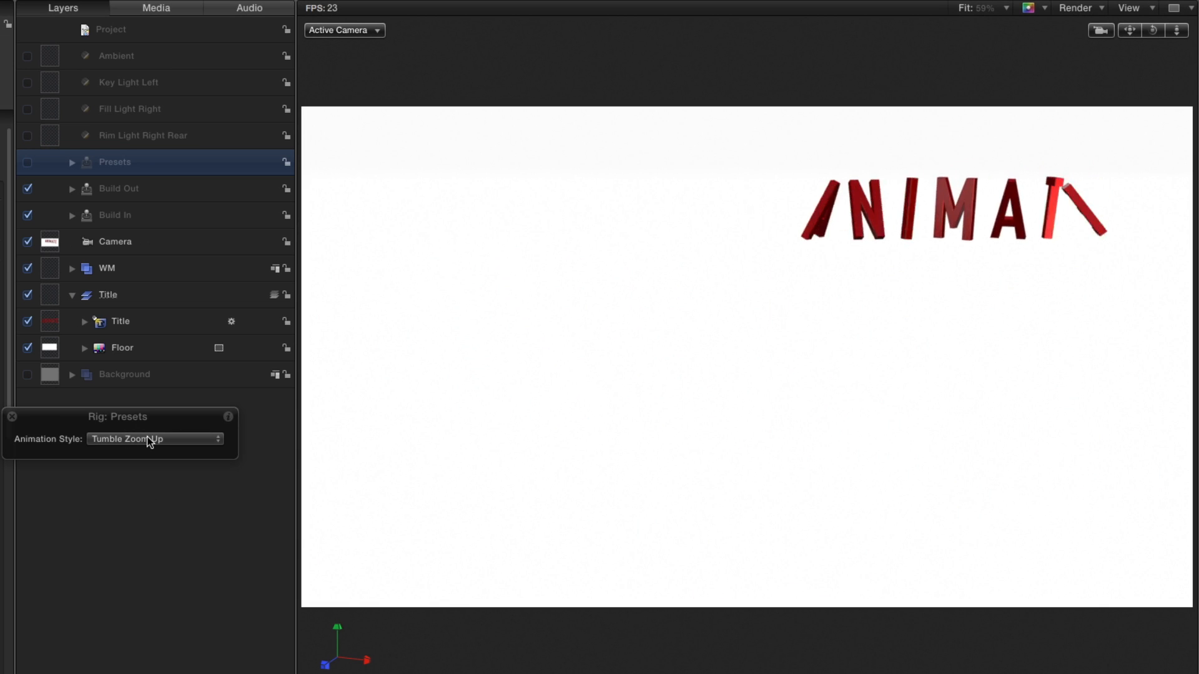
pyautogui.click(147, 438)
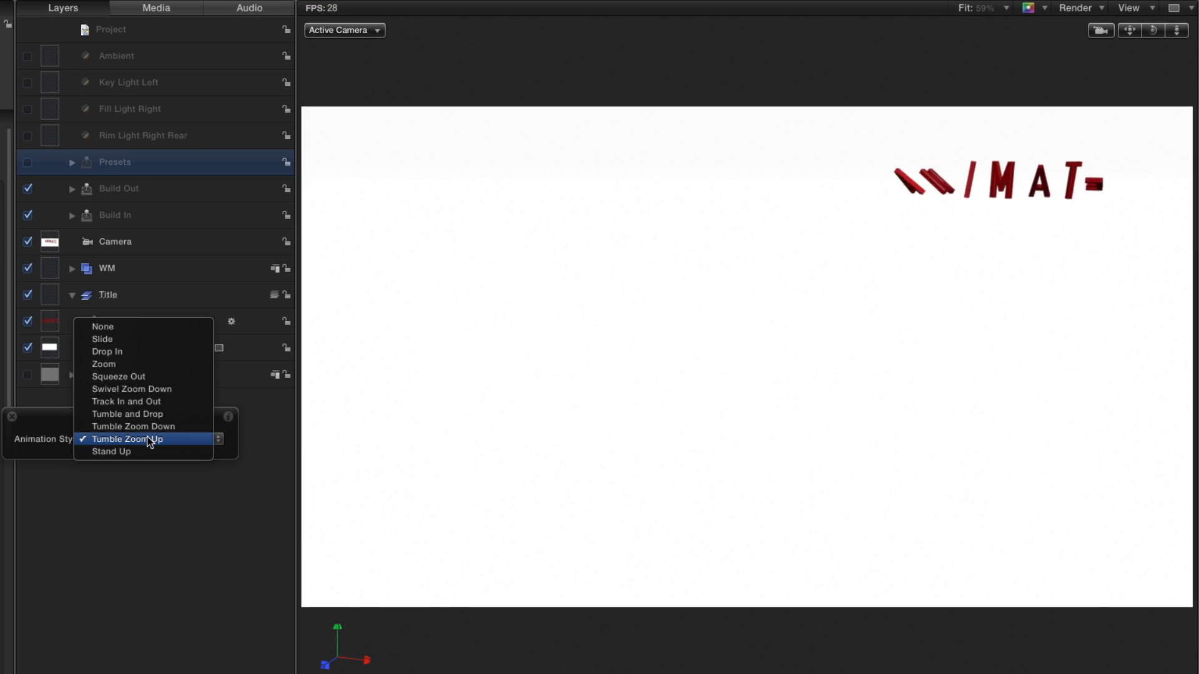
pyautogui.click(147, 448)
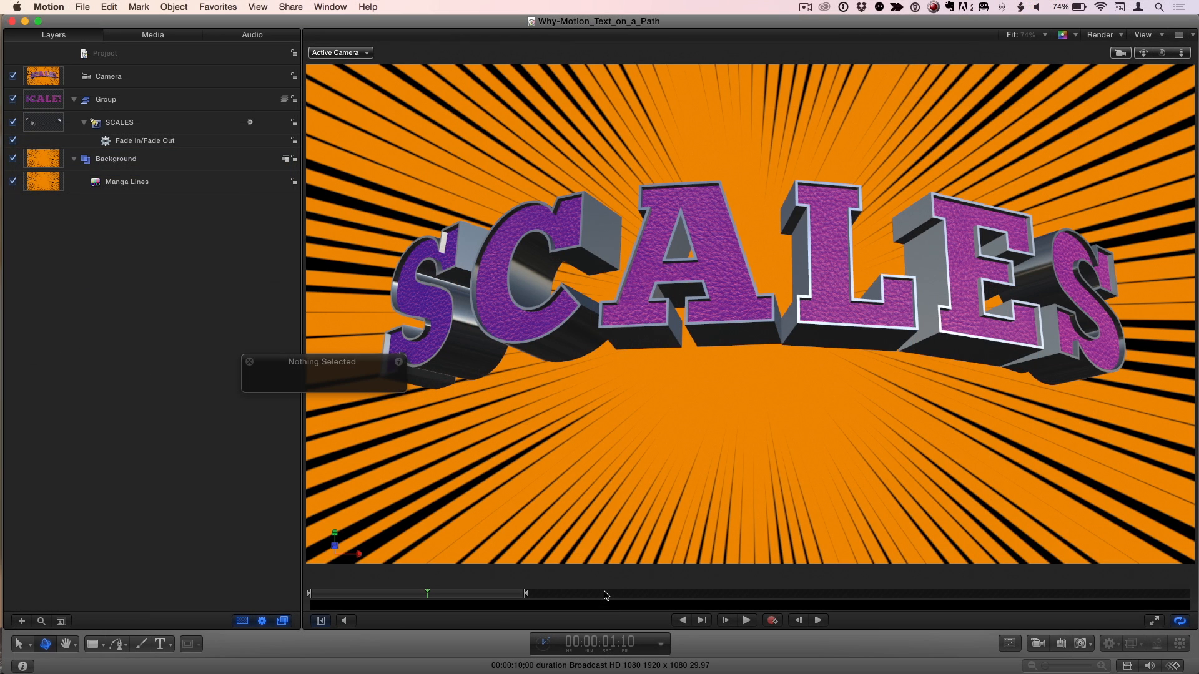
# Play the SCALES text-on-a-path animation from the start, and view the curved 3D title from another camera angle
pyautogui.click(681, 619)
pyautogui.click(745, 620)
pyautogui.click(746, 620)
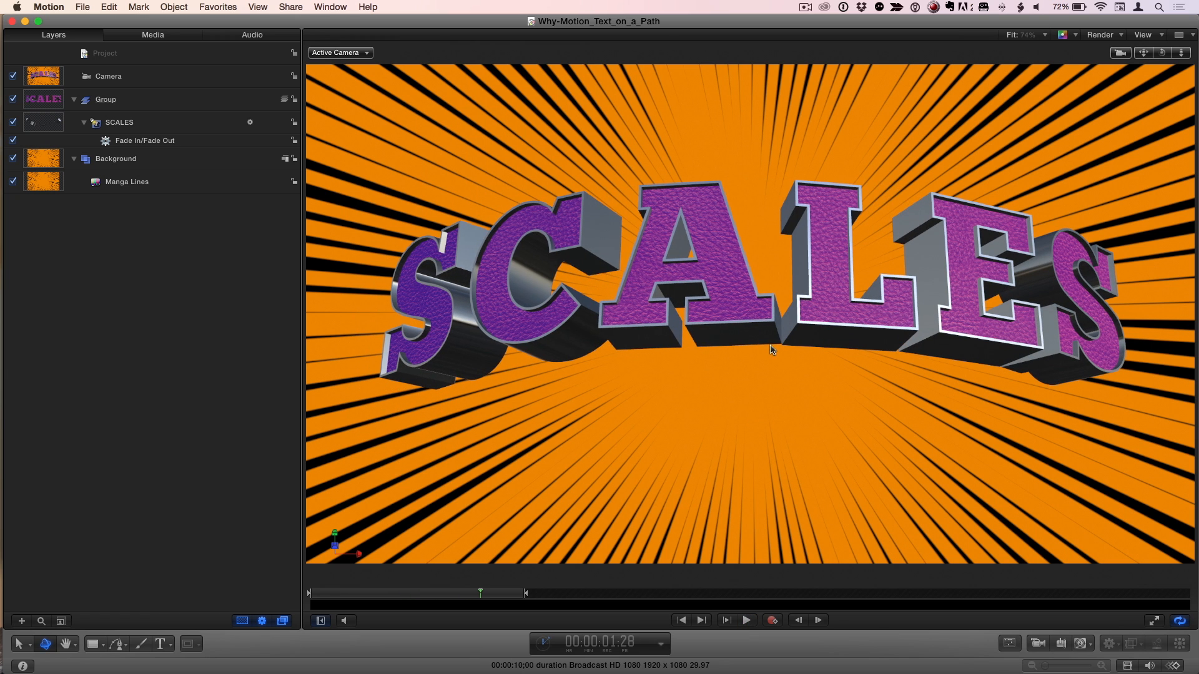
pyautogui.moveTo(1162, 53)
pyautogui.mouseDown()
pyautogui.moveTo(1133, 68)
pyautogui.moveTo(1137, 44)
pyautogui.moveTo(1174, 72)
pyautogui.moveTo(1182, 58)
pyautogui.moveTo(1135, 70)
pyautogui.moveTo(1140, 50)
pyautogui.mouseUp()
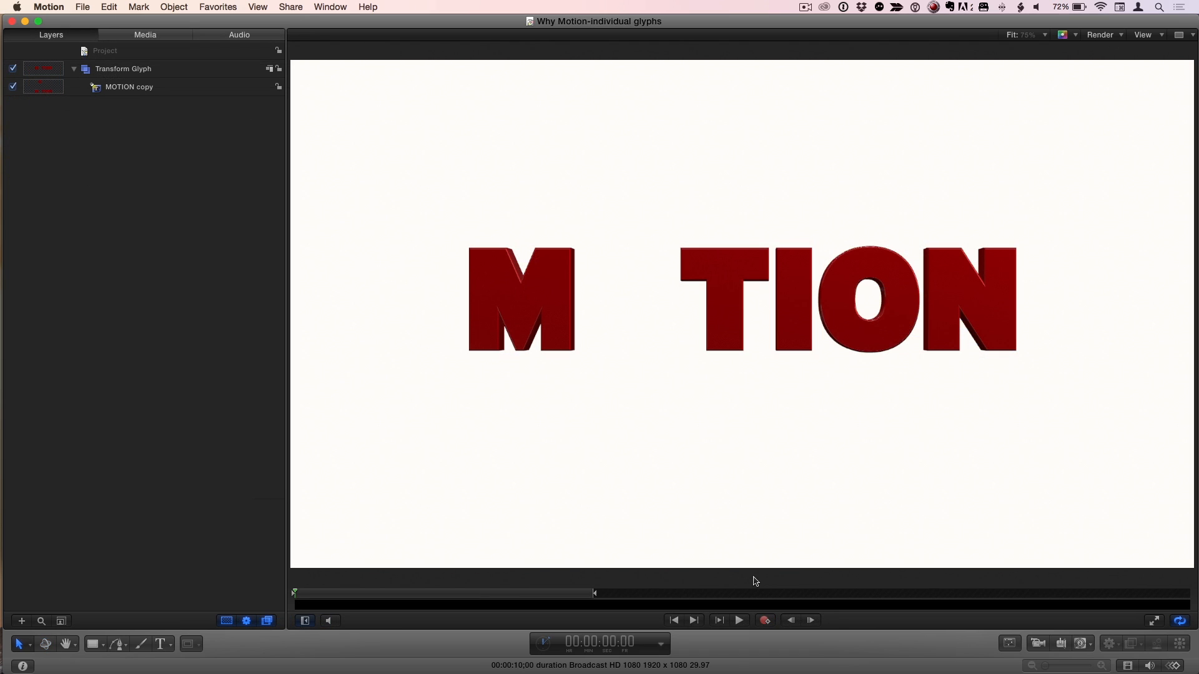
# Preview the MOTION title animations in the individual glyphs project and the keyframe parameters project
pyautogui.click(739, 620)
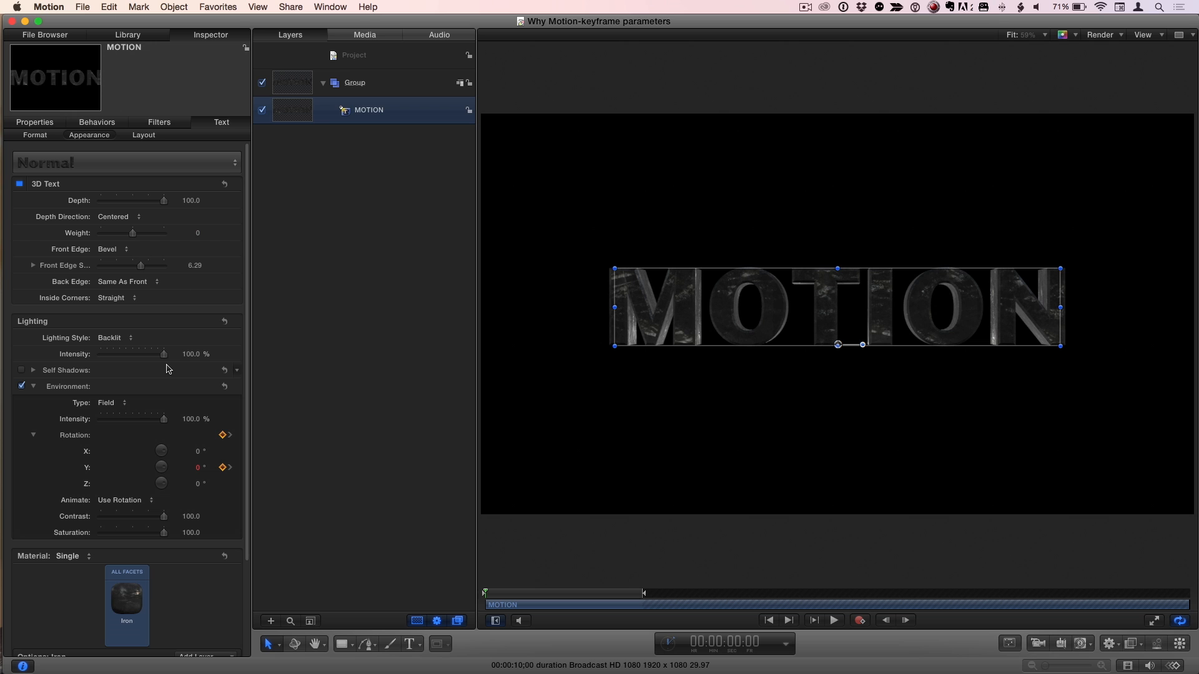
pyautogui.click(834, 620)
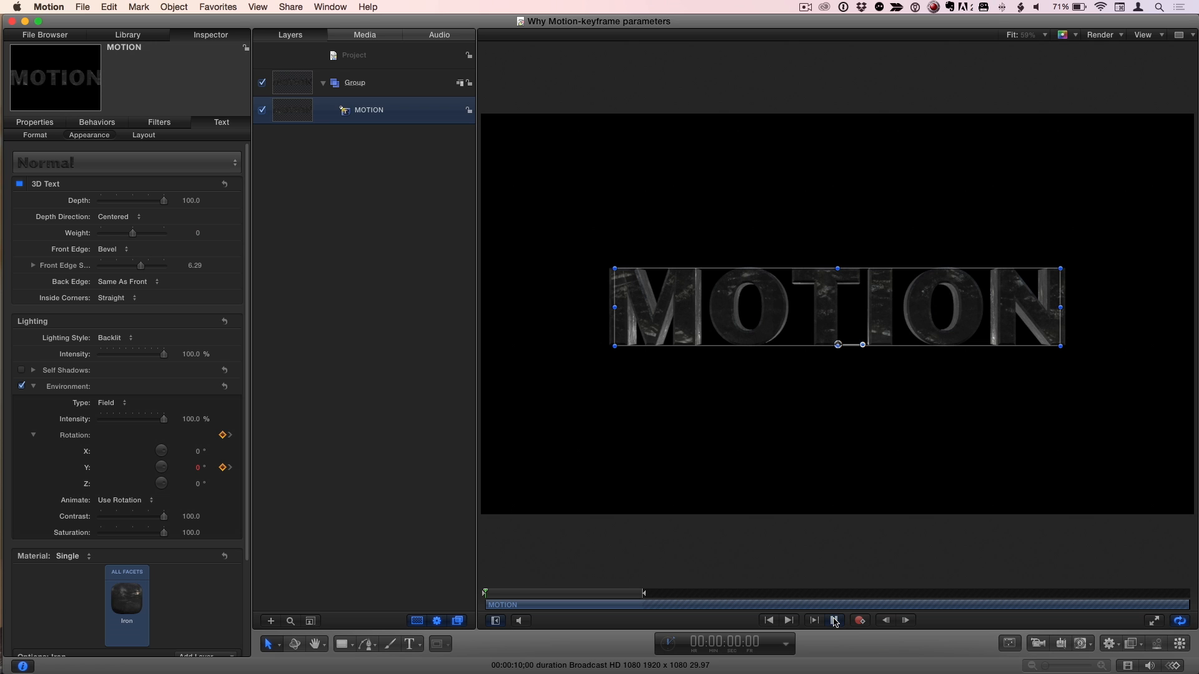
pyautogui.click(401, 405)
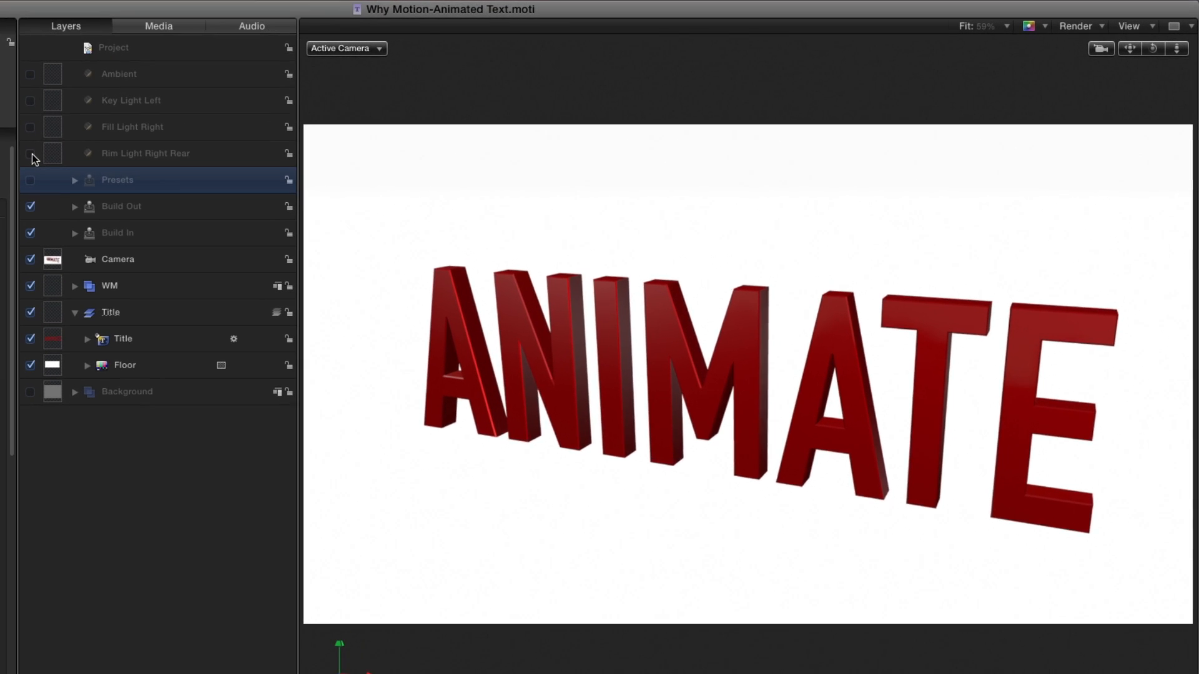
# Turn on the rim, fill, key and ambient lights plus the Background group, and inspect the ANIMATE title's shadows from other angles
pyautogui.click(261, 137)
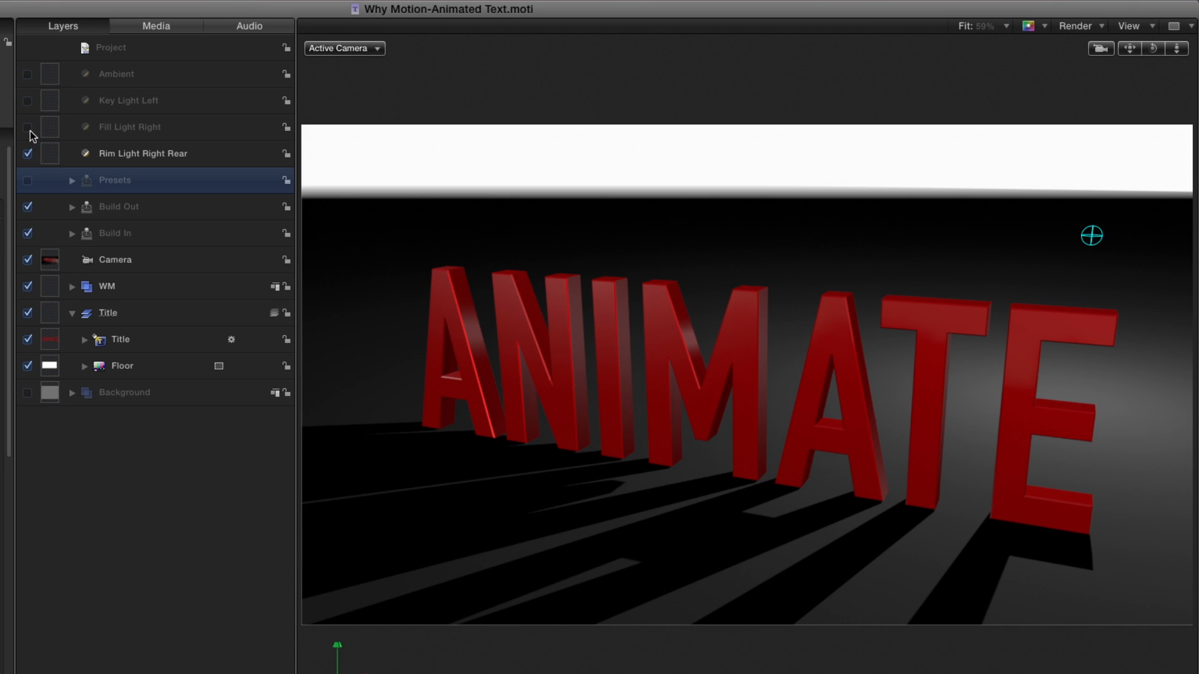
pyautogui.click(30, 128)
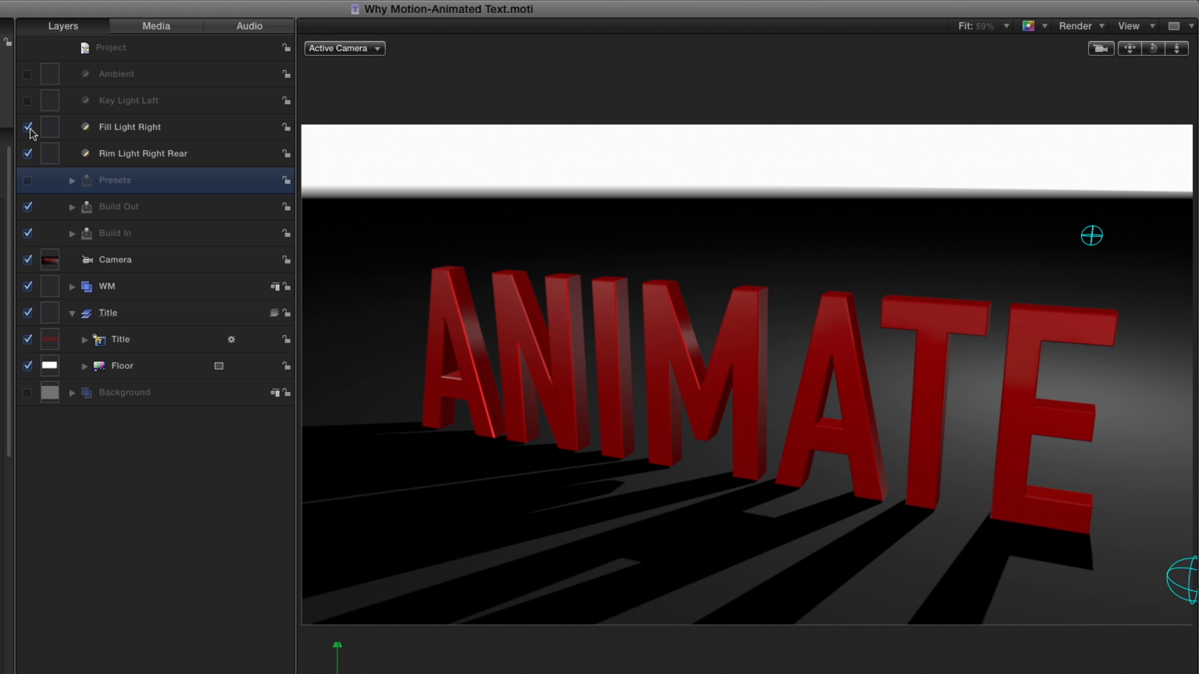
pyautogui.click(30, 101)
pyautogui.click(27, 73)
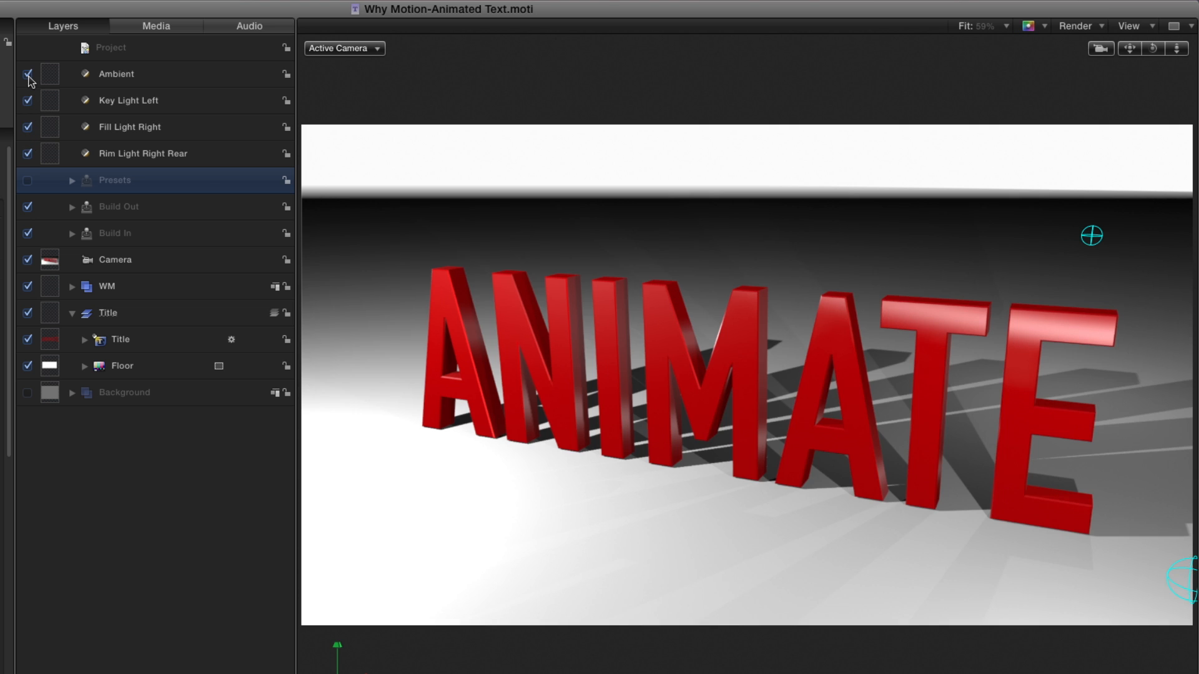
pyautogui.click(28, 392)
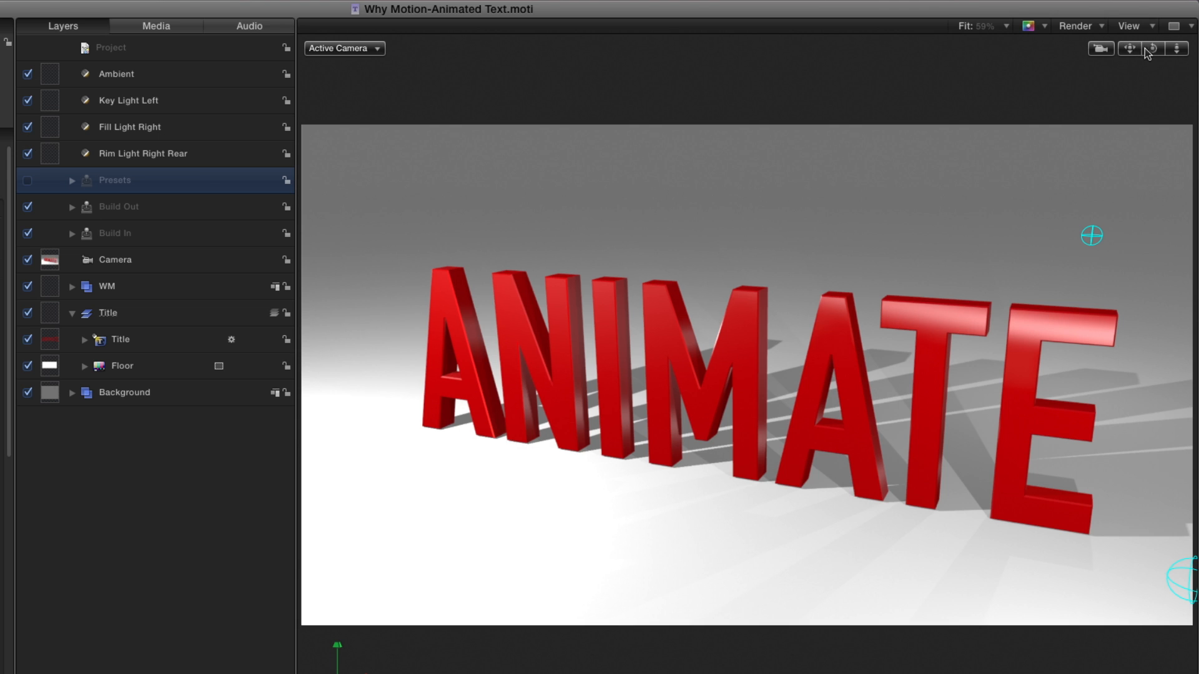
pyautogui.moveTo(1154, 50); pyautogui.dragTo(974, 88)
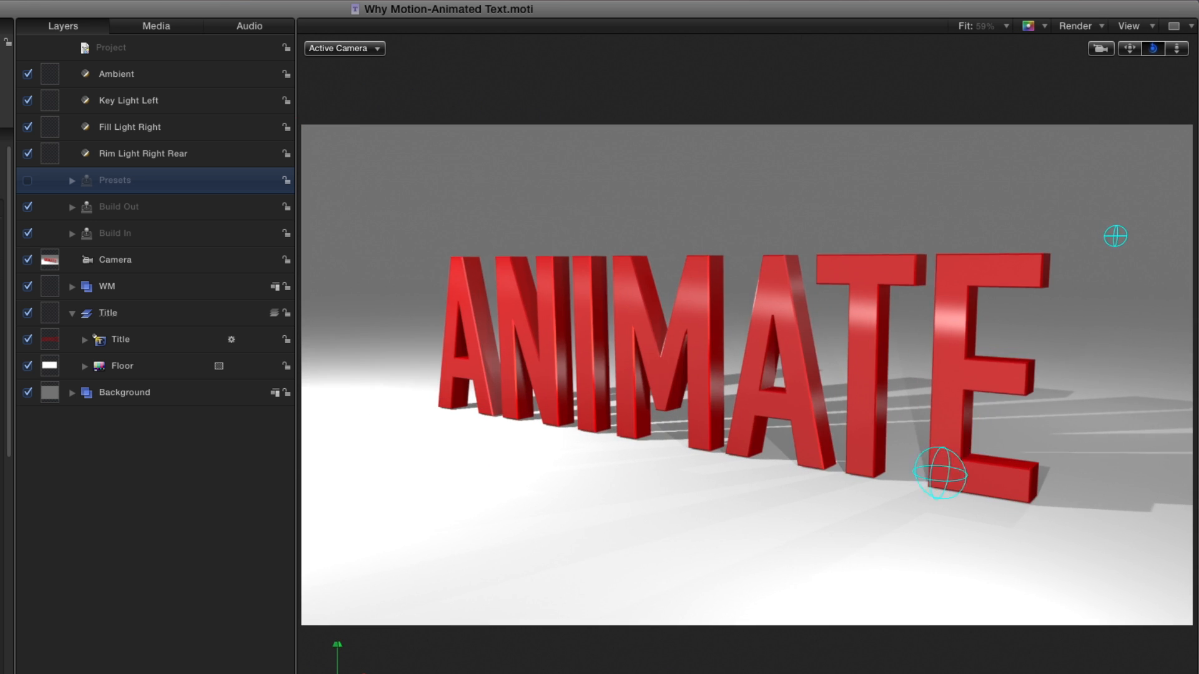
pyautogui.moveTo(1153, 48); pyautogui.dragTo(1153, 74)
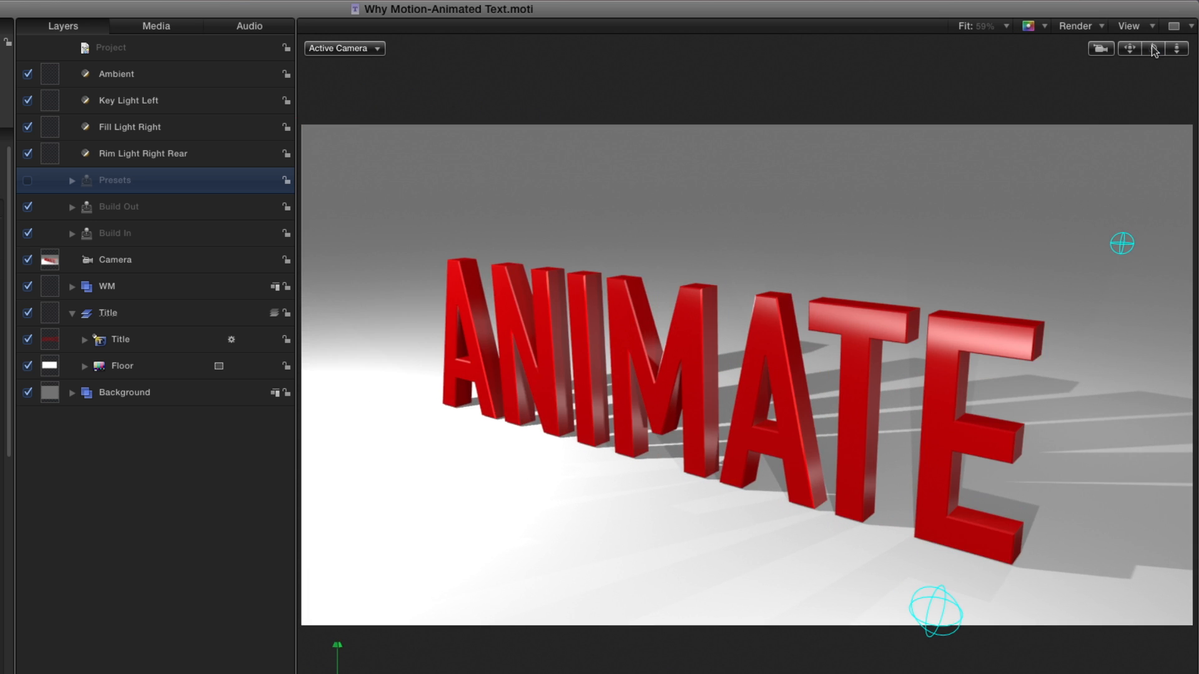
# Enable Reflection in the properties of the Floor layer beneath the ANIMATE title
pyautogui.click(157, 363)
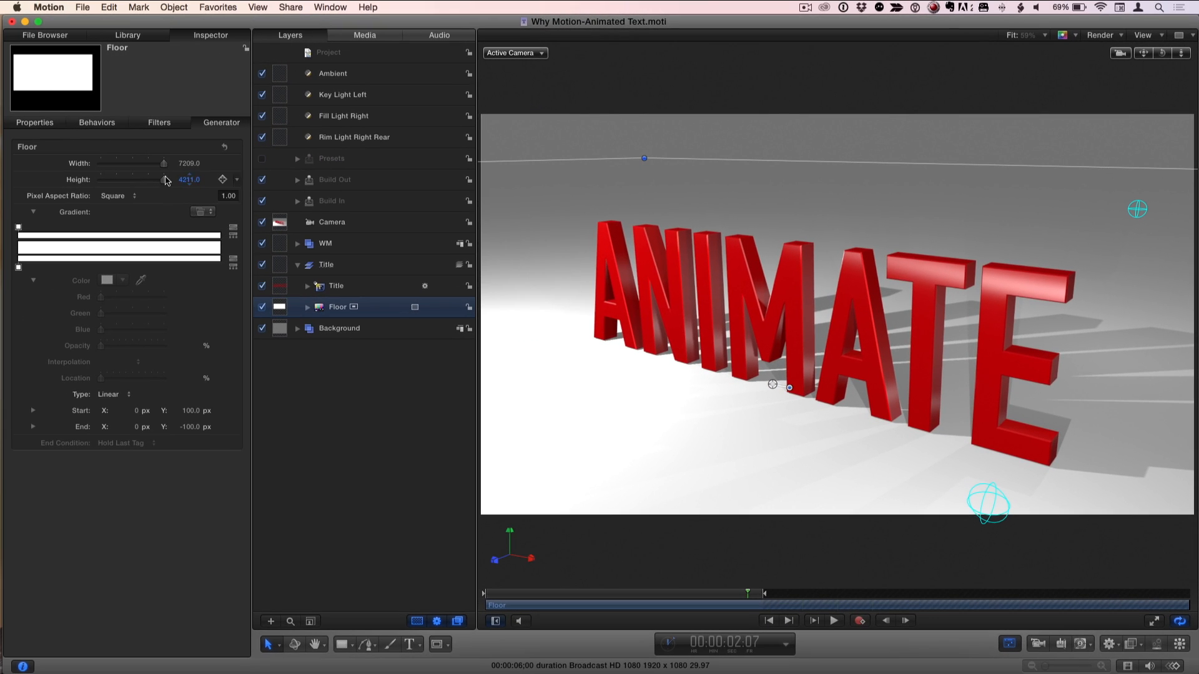
pyautogui.click(38, 123)
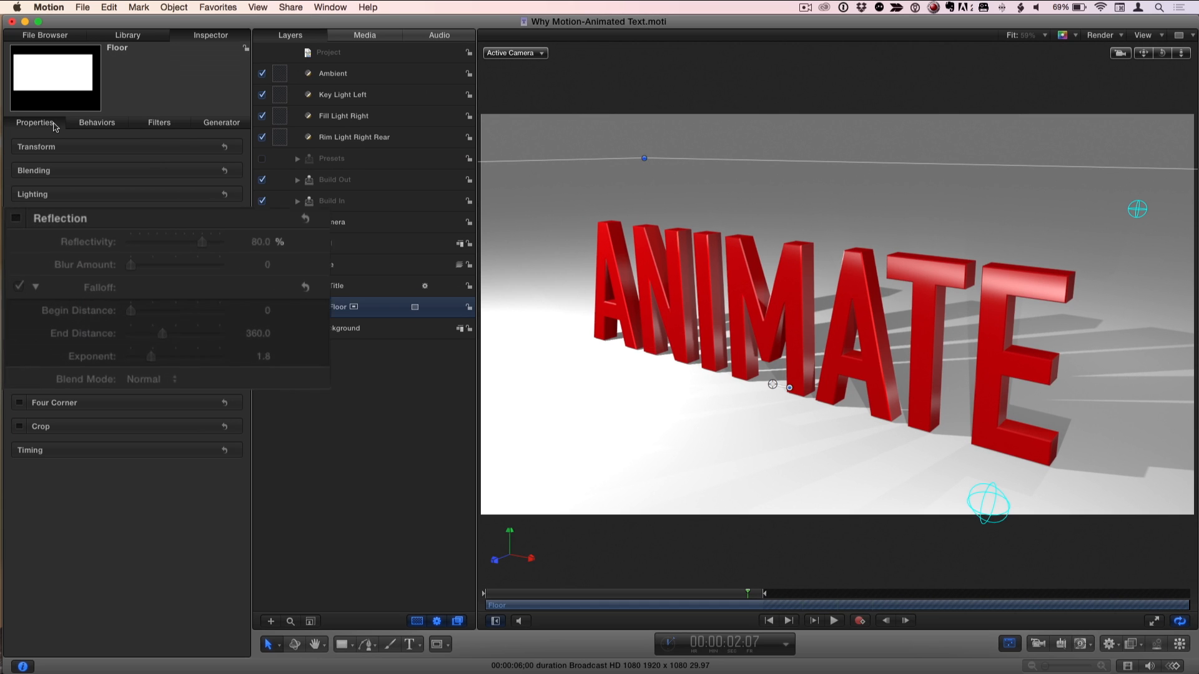
pyautogui.click(18, 216)
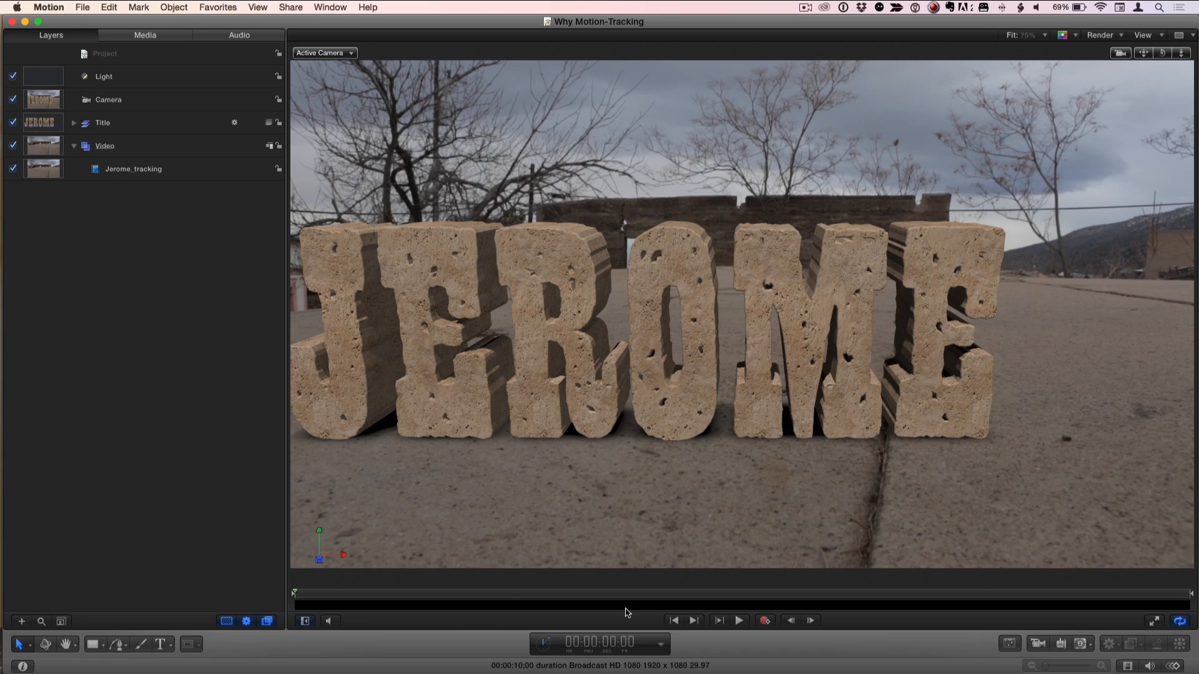
# Play the tracking project to preview the JEROME title matched to the moving footage, and stop playback
pyautogui.click(738, 621)
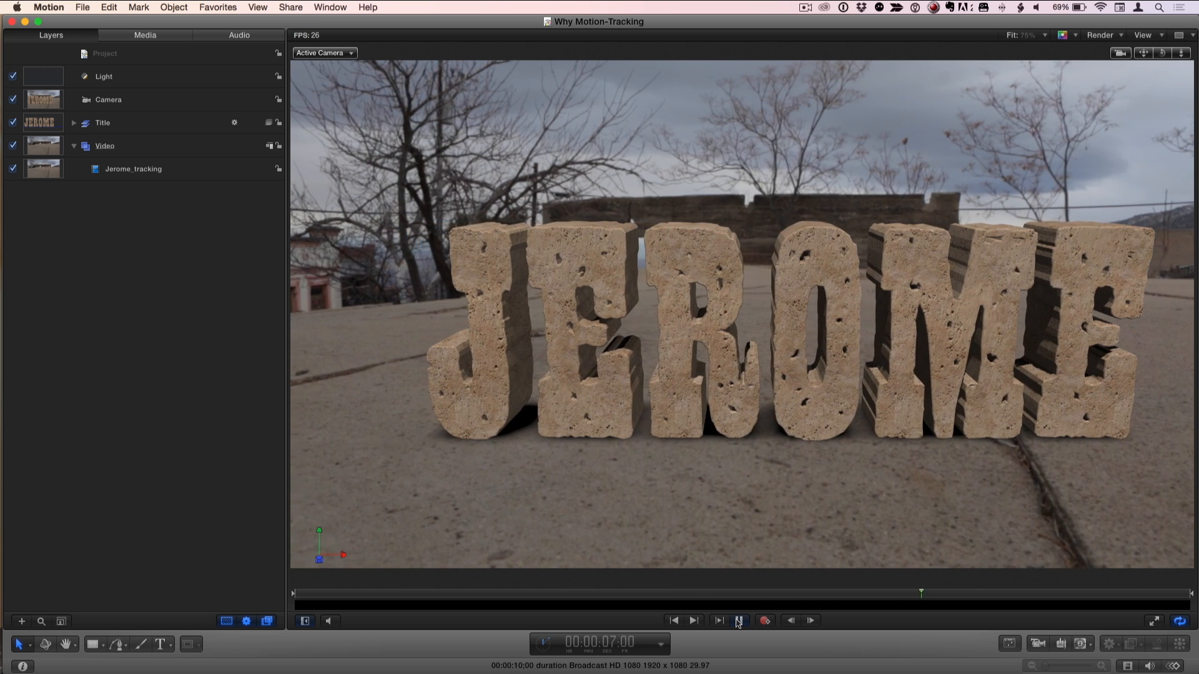
pyautogui.click(739, 620)
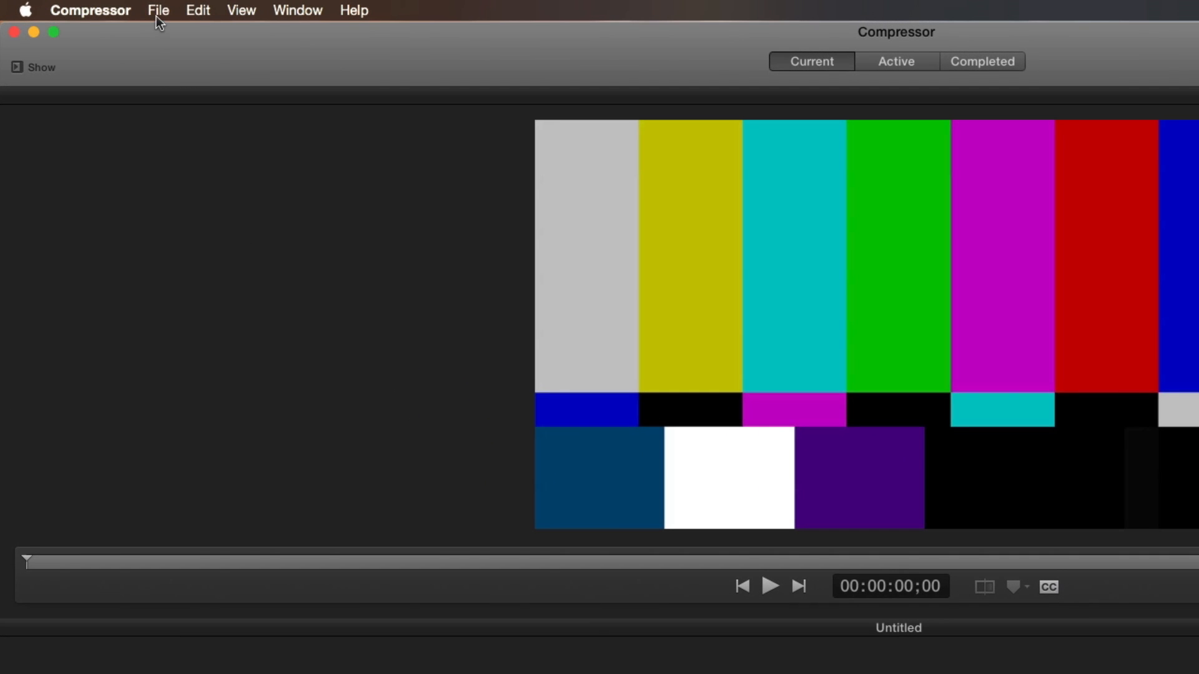
# In Compressor, create a new iTunes Store Package and dismiss its introductory dialog
pyautogui.click(158, 14)
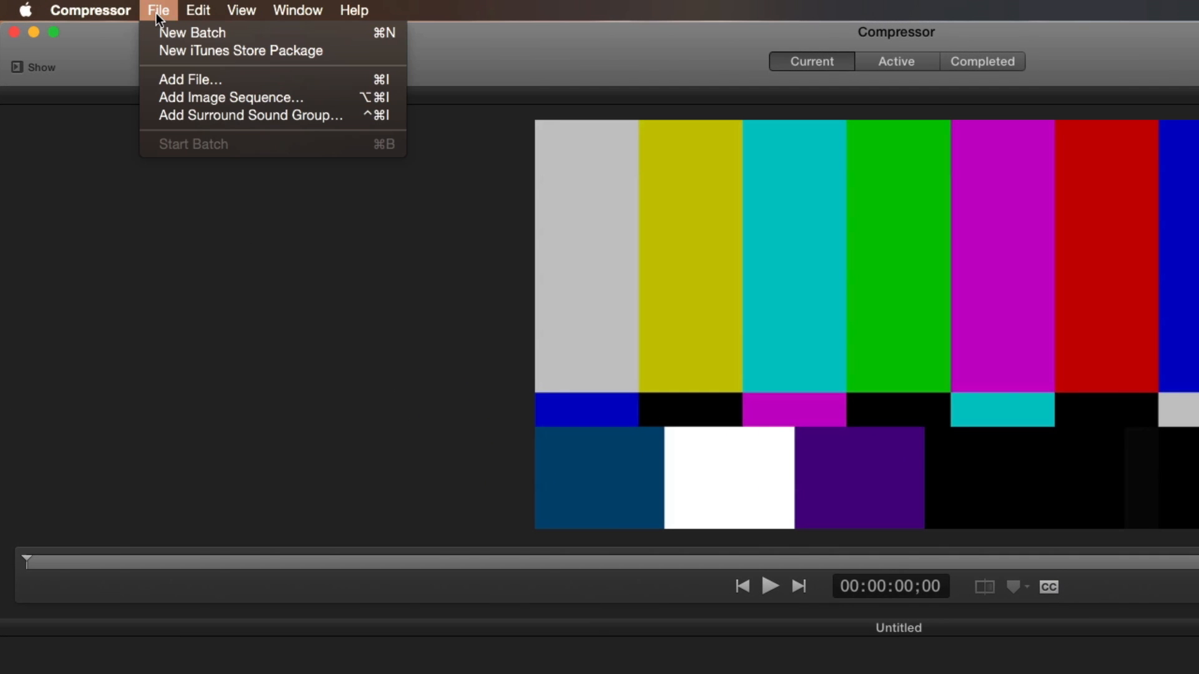
pyautogui.click(154, 51)
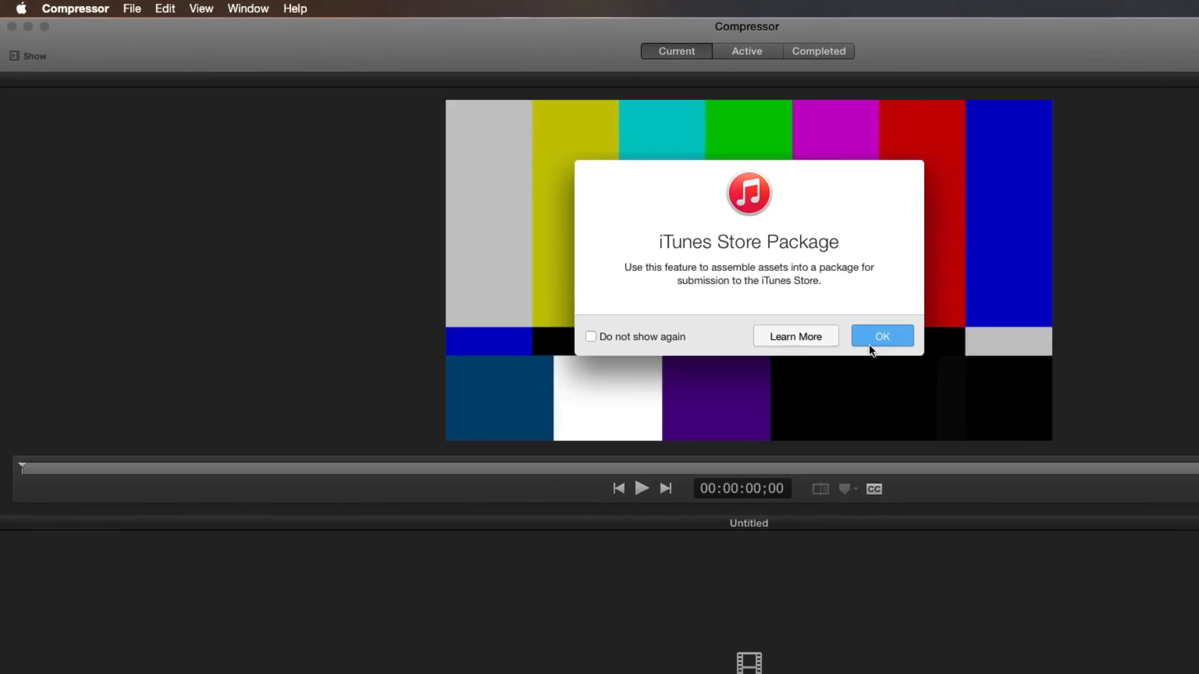
pyautogui.click(1049, 401)
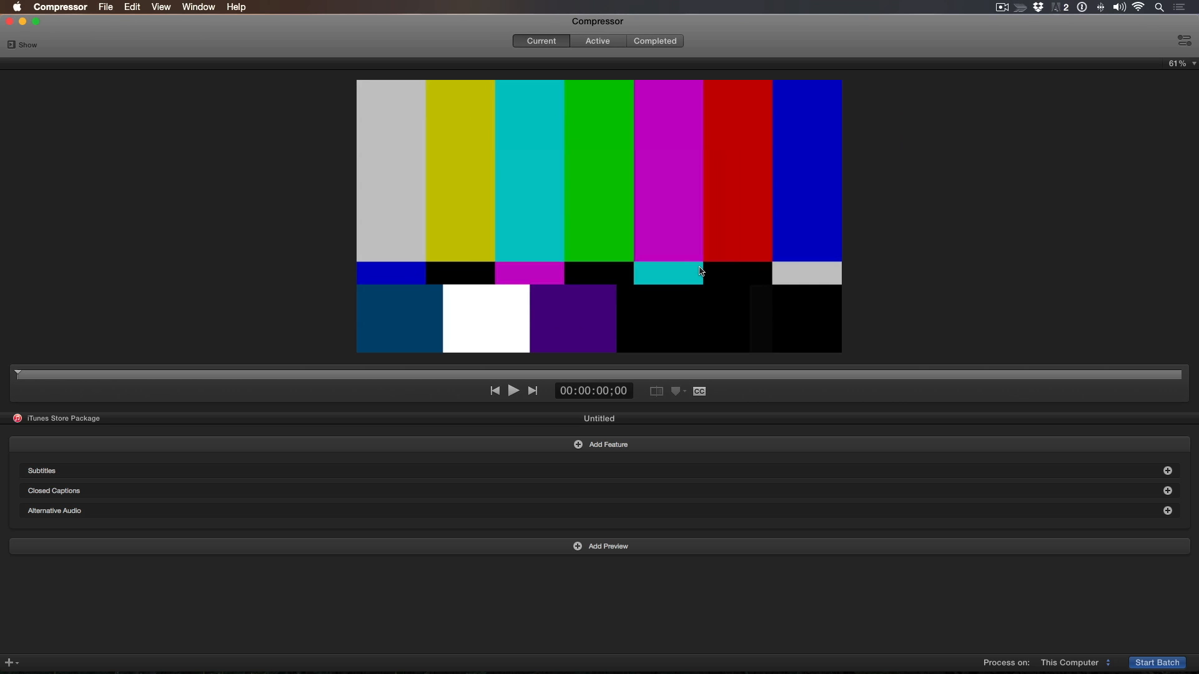
# Show the package properties, name the batch Lifted with short name walla, enter the vendor ID and set the location to Movies
pyautogui.press('super+4')
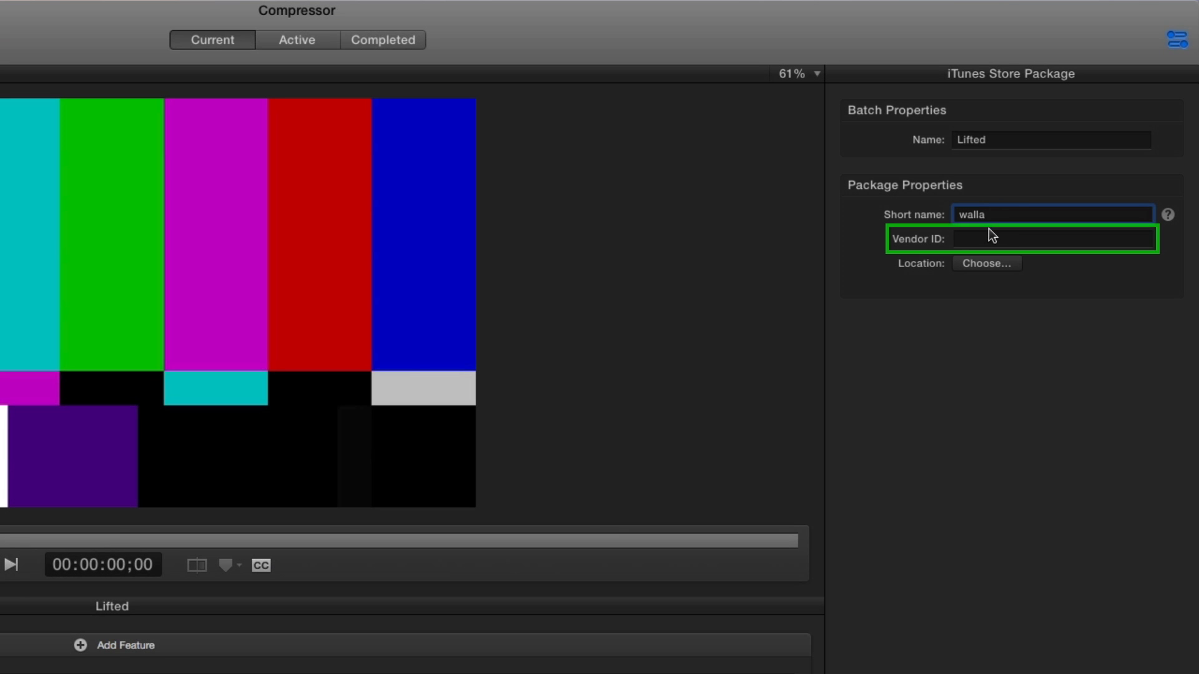
pyautogui.click(980, 239)
pyautogui.write('12345')
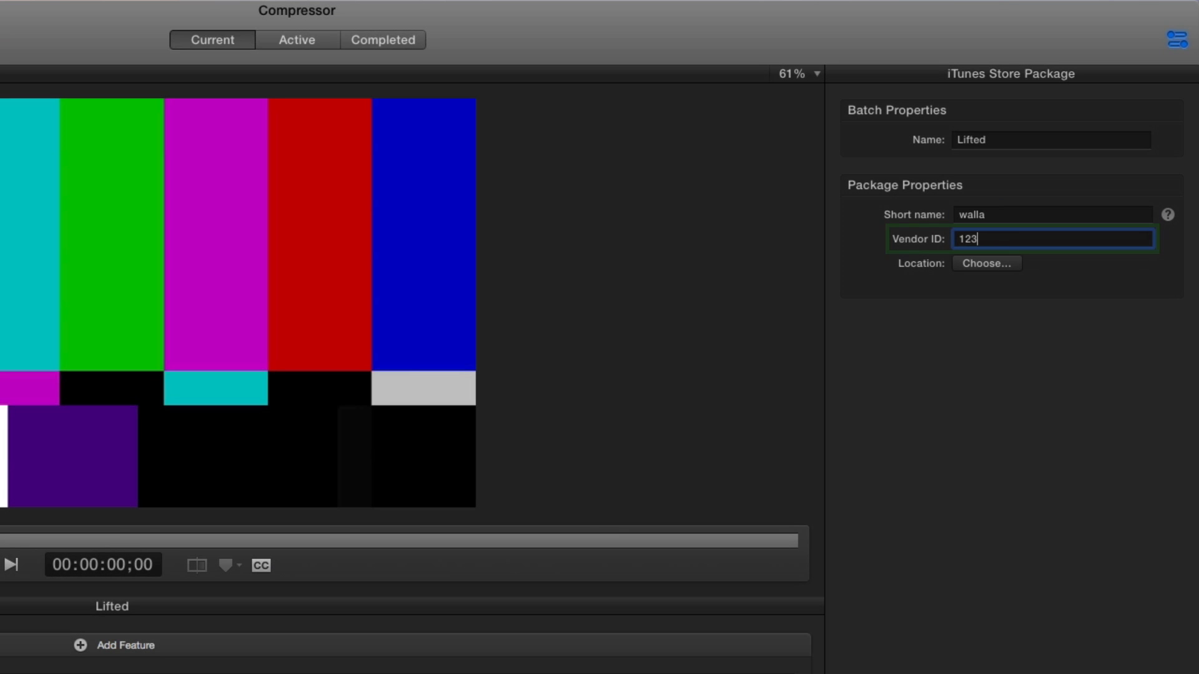
pyautogui.click(987, 265)
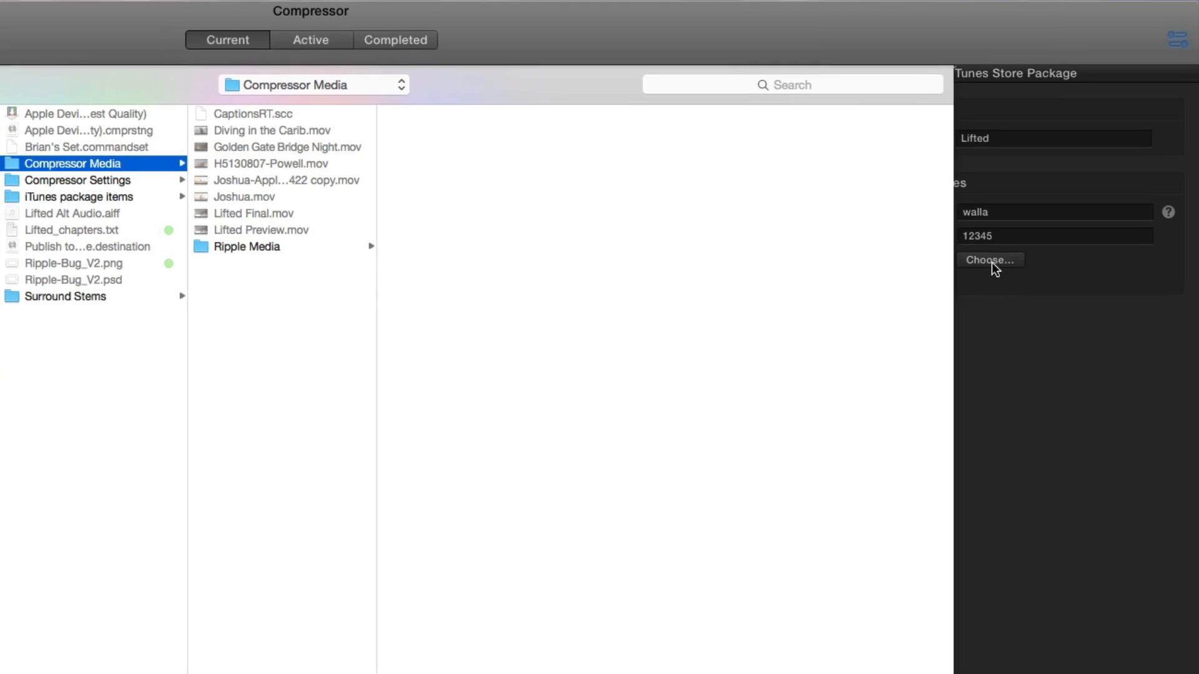
pyautogui.click(209, 336)
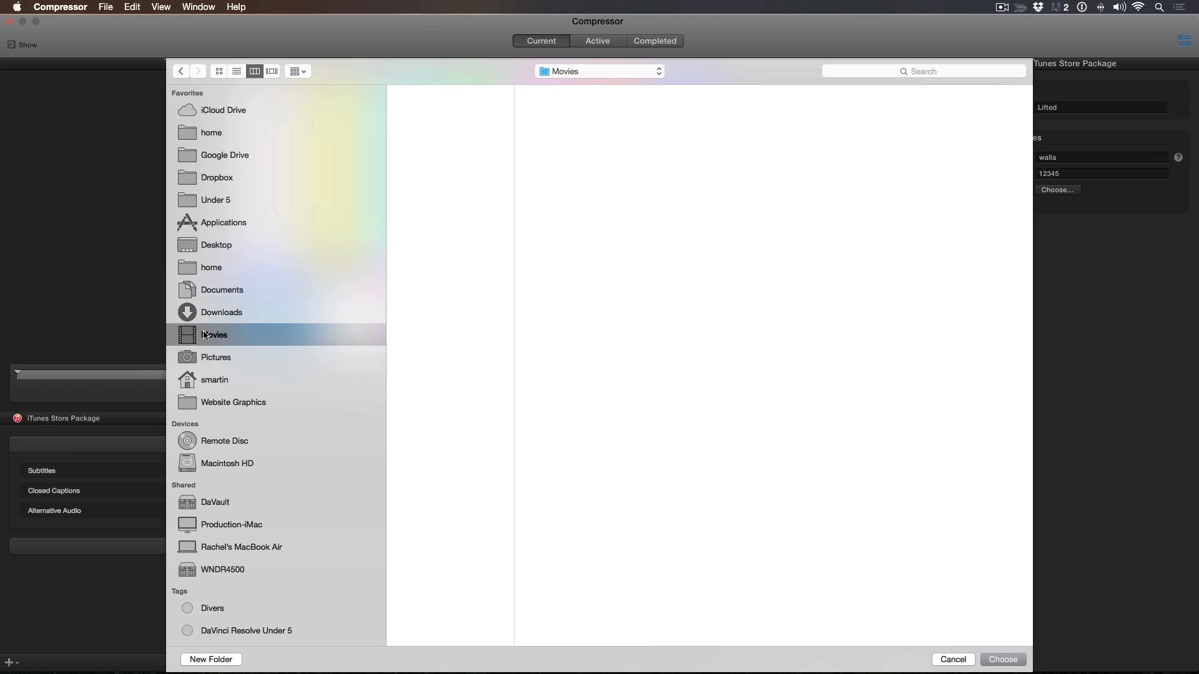
pyautogui.click(1004, 662)
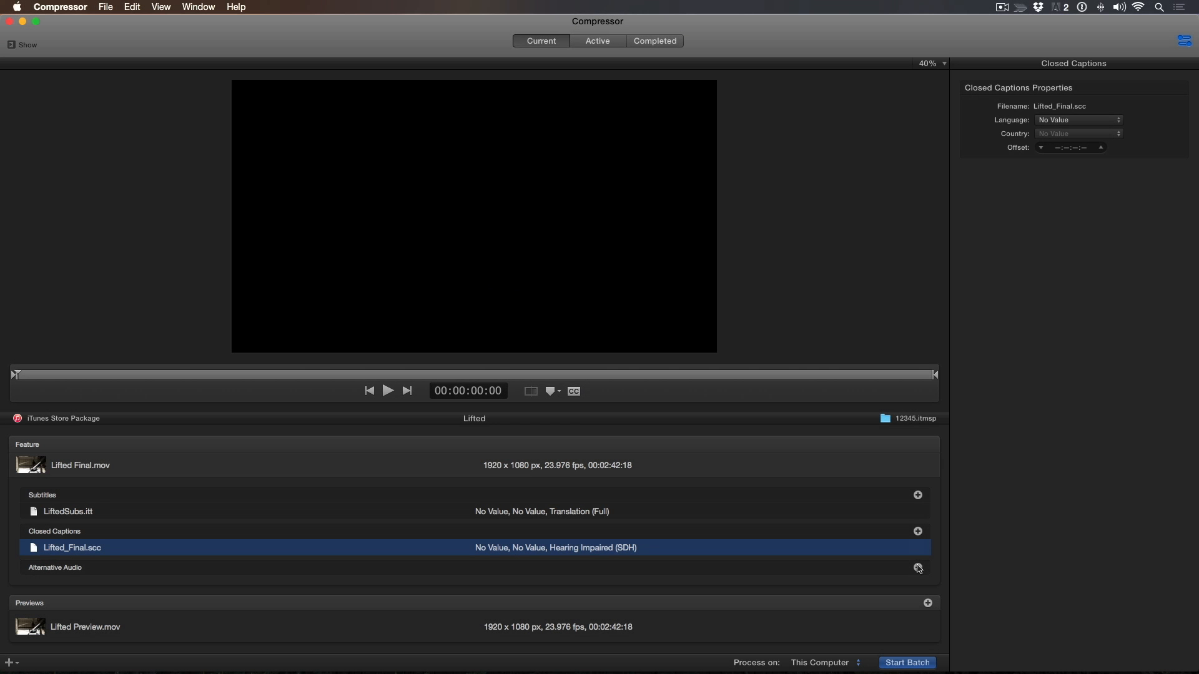
# Add Lifted Alt Audio.aiff to the package as alternative audio
pyautogui.click(917, 568)
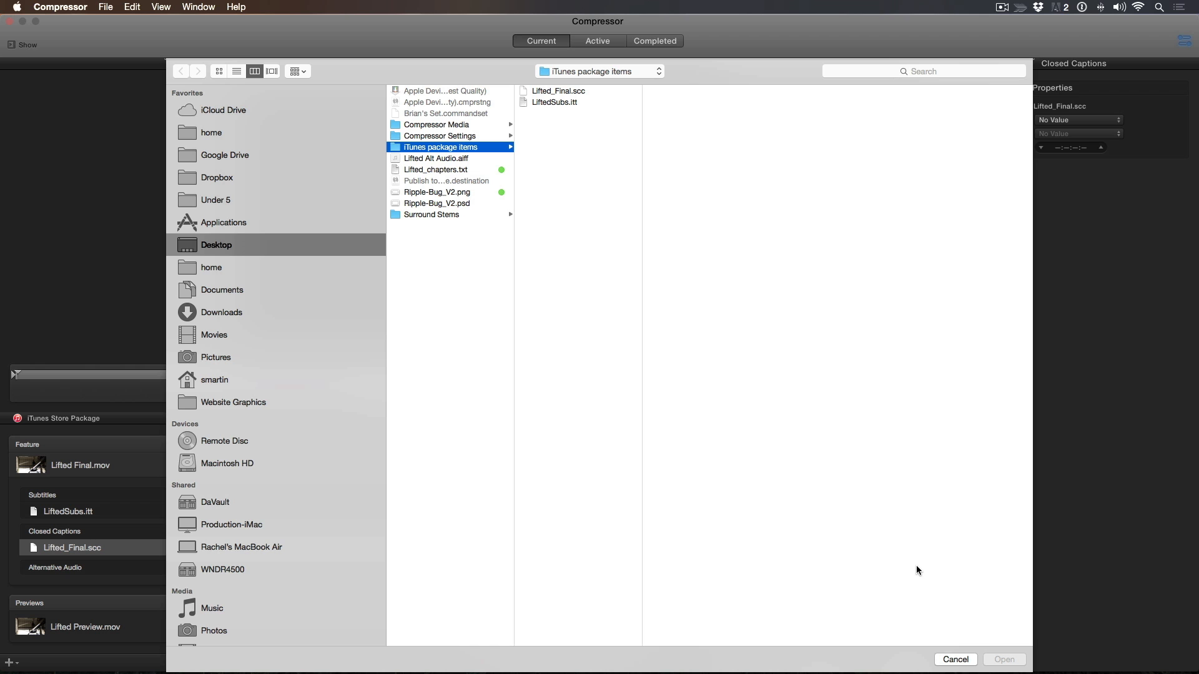
pyautogui.click(458, 160)
pyautogui.doubleClick(458, 159)
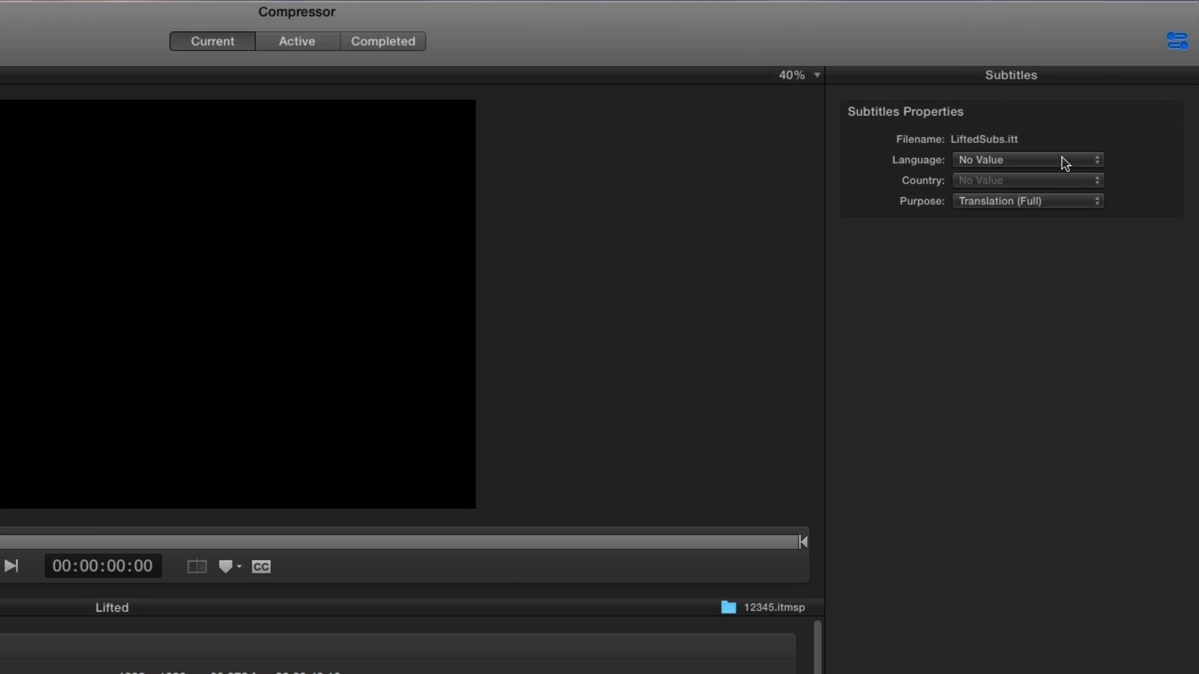
# Set the language of the LiftedSubs.itt subtitles to Spanish
pyautogui.click(1064, 164)
pyautogui.scroll(2, 1061, 160)
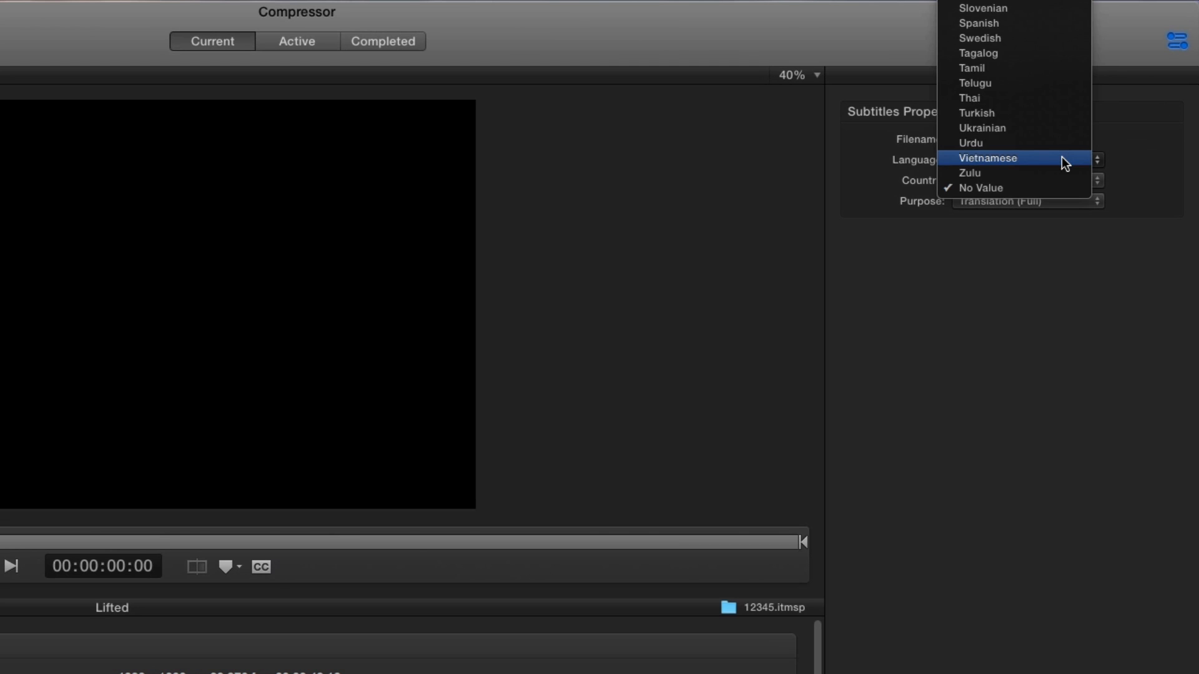
pyautogui.click(1055, 25)
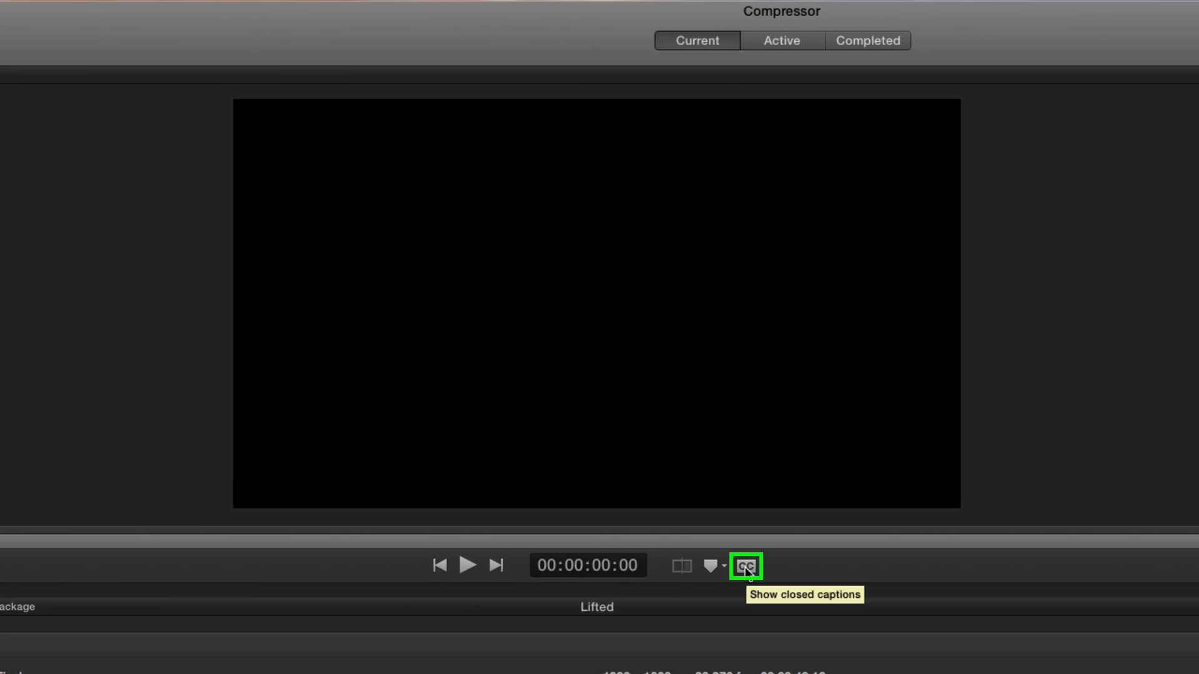
# Turn on closed caption display in the preview and play the movie to check the captions
pyautogui.click(679, 499)
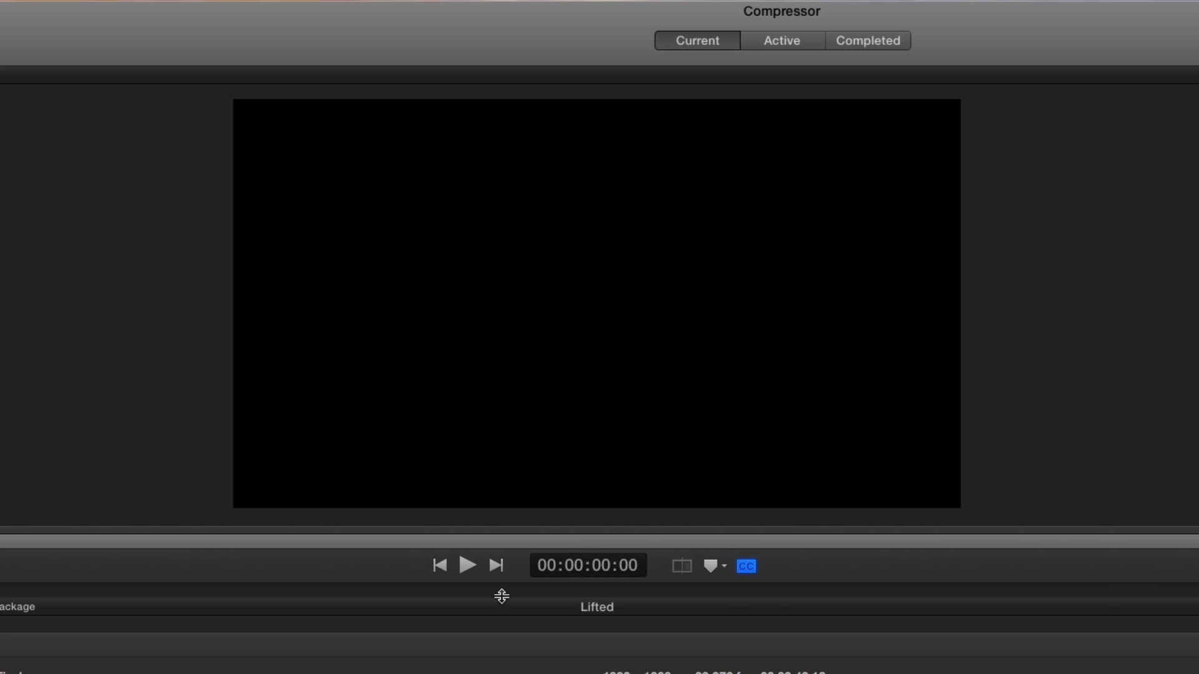
pyautogui.click(467, 566)
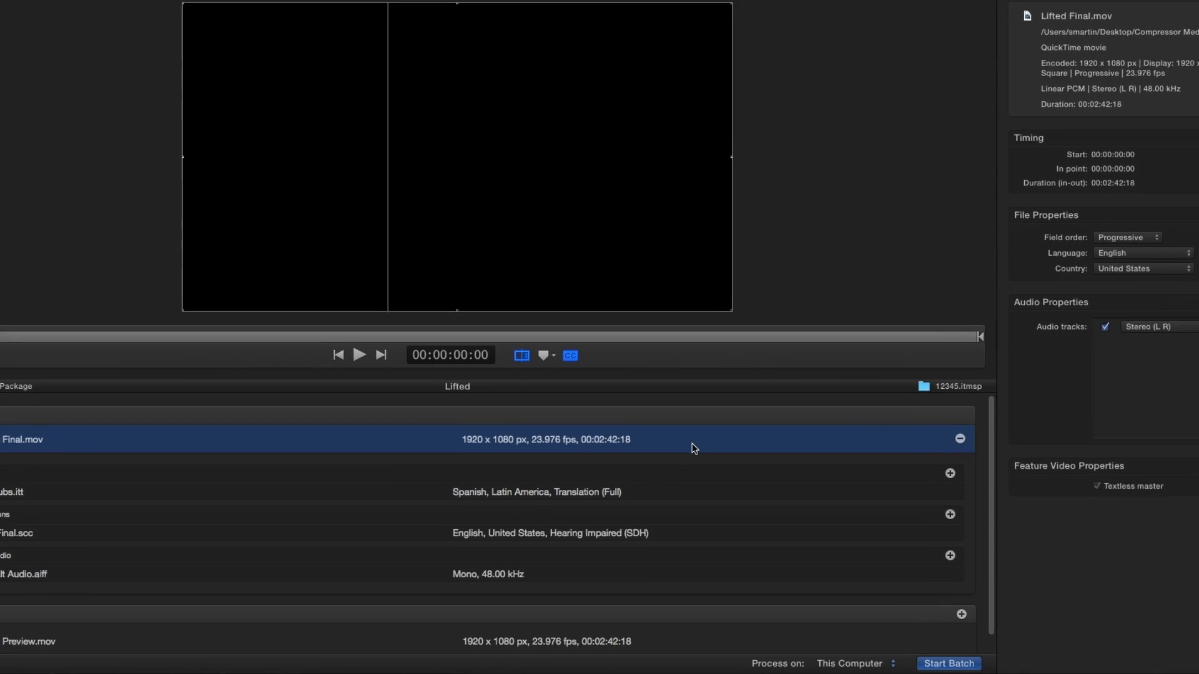
# Add a chapter marker at the start of Lifted Final.mov and name it Chapter 1
pyautogui.click(538, 260)
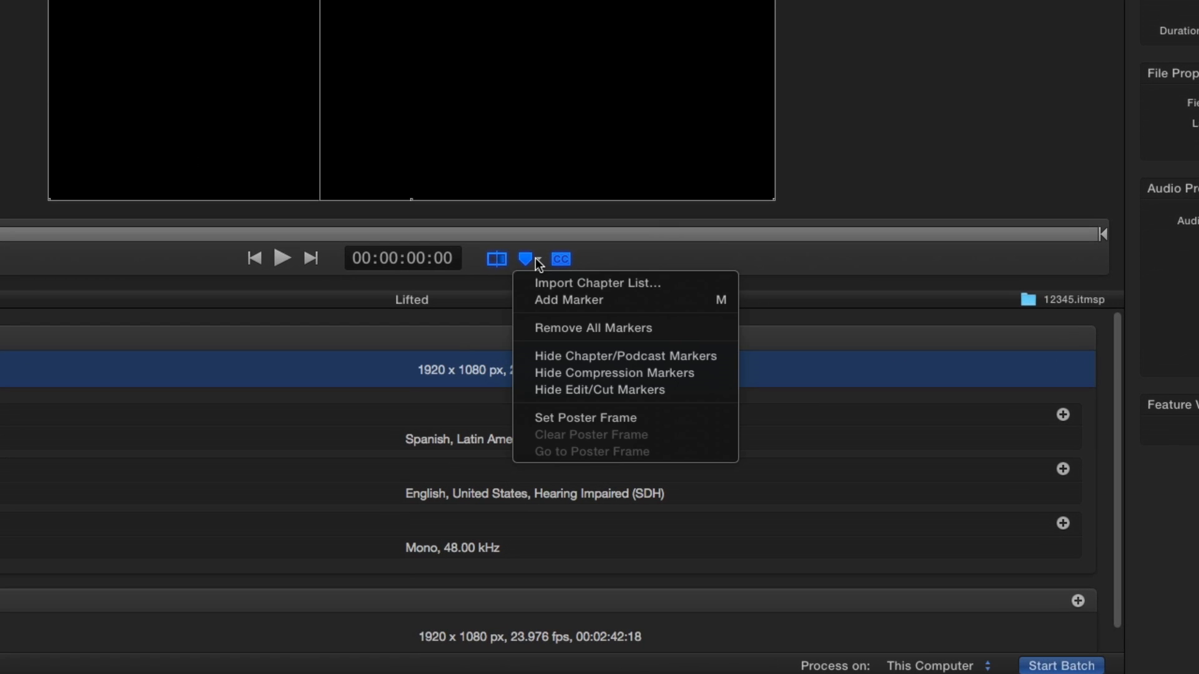
pyautogui.click(537, 302)
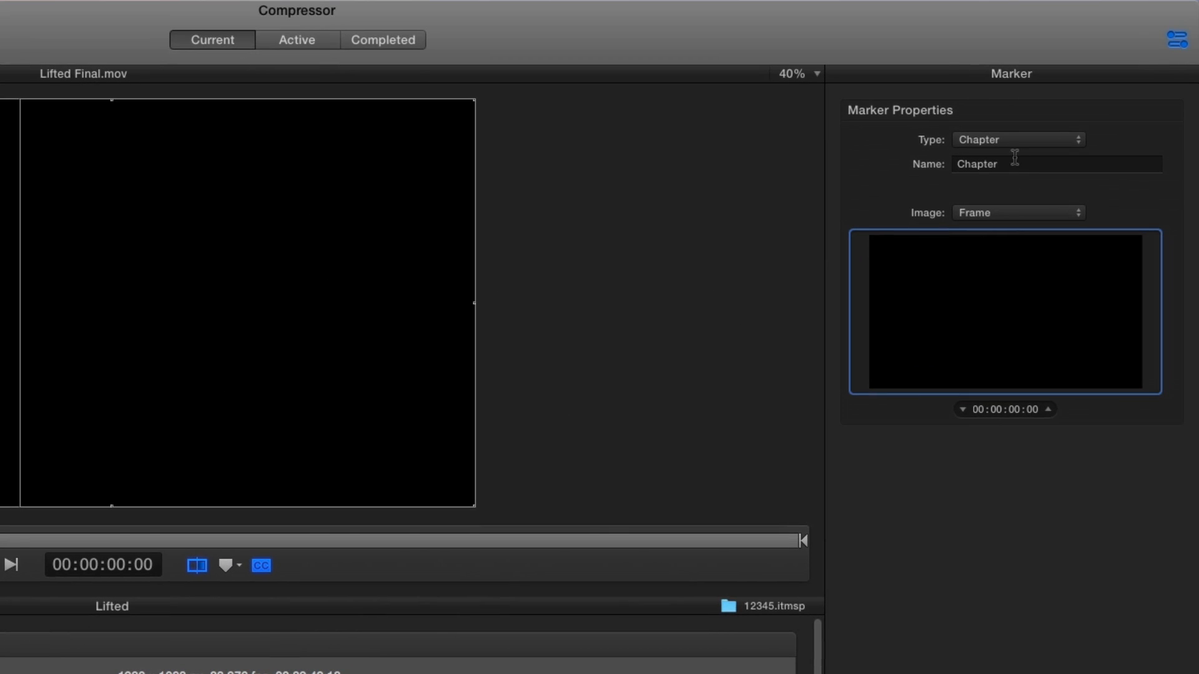
pyautogui.click(1008, 160)
pyautogui.write('1')
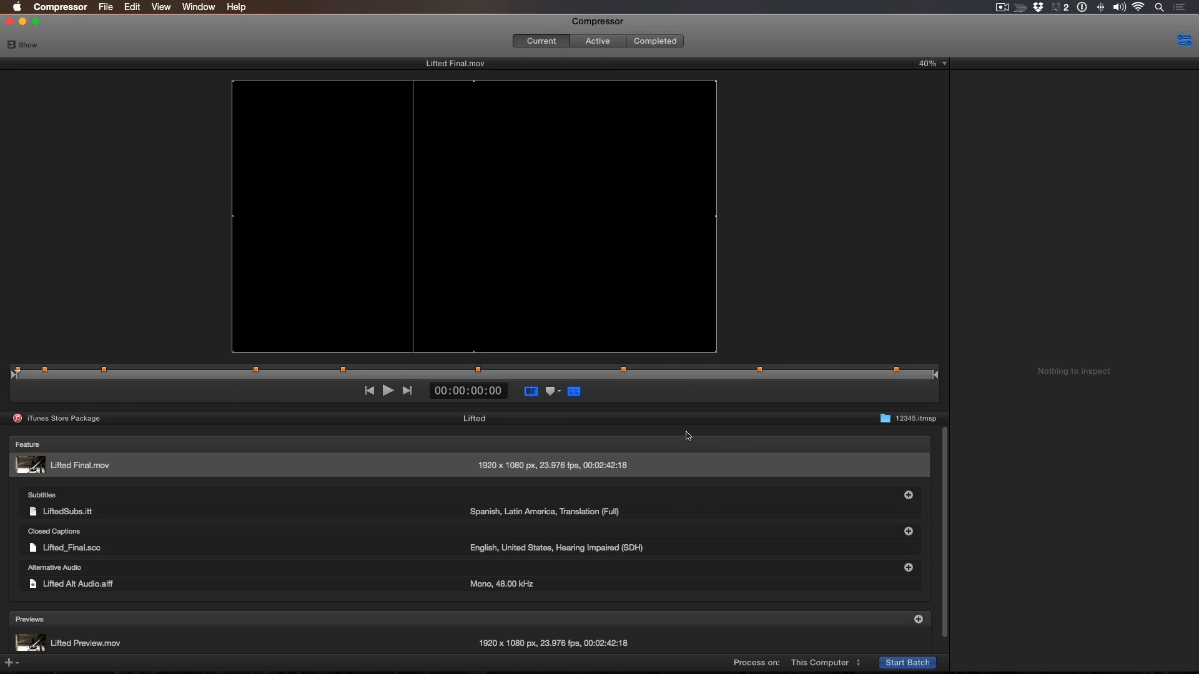
# Start the batch to process the Lifted iTunes Store package
pyautogui.click(891, 663)
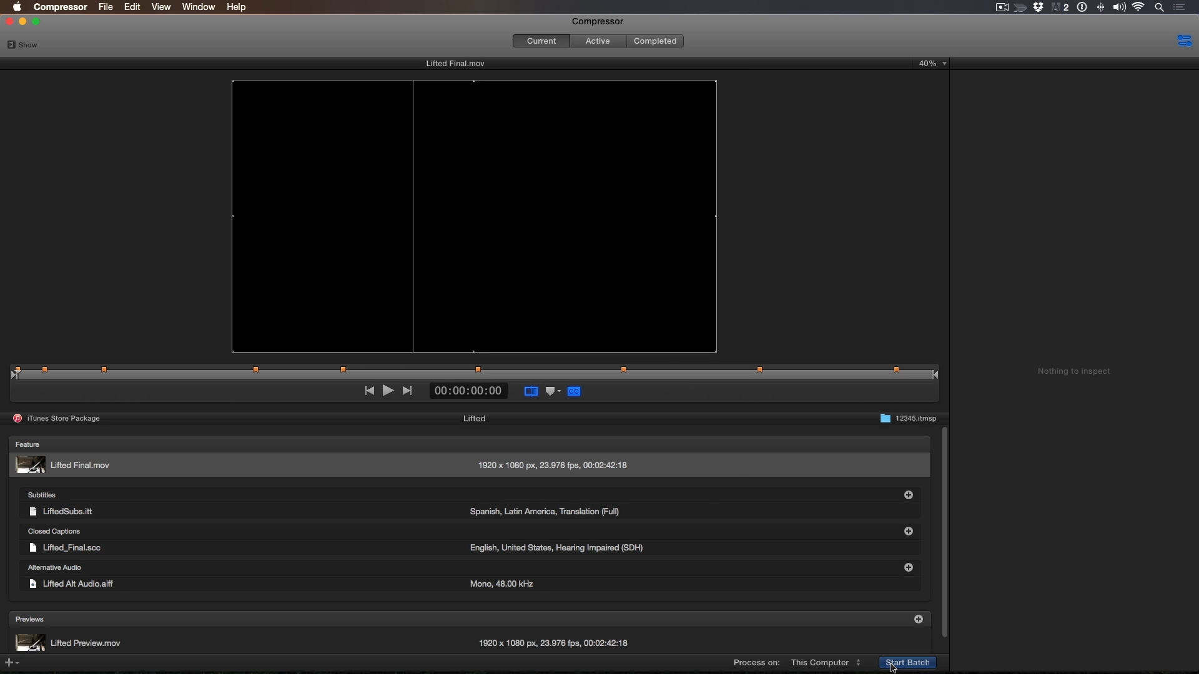